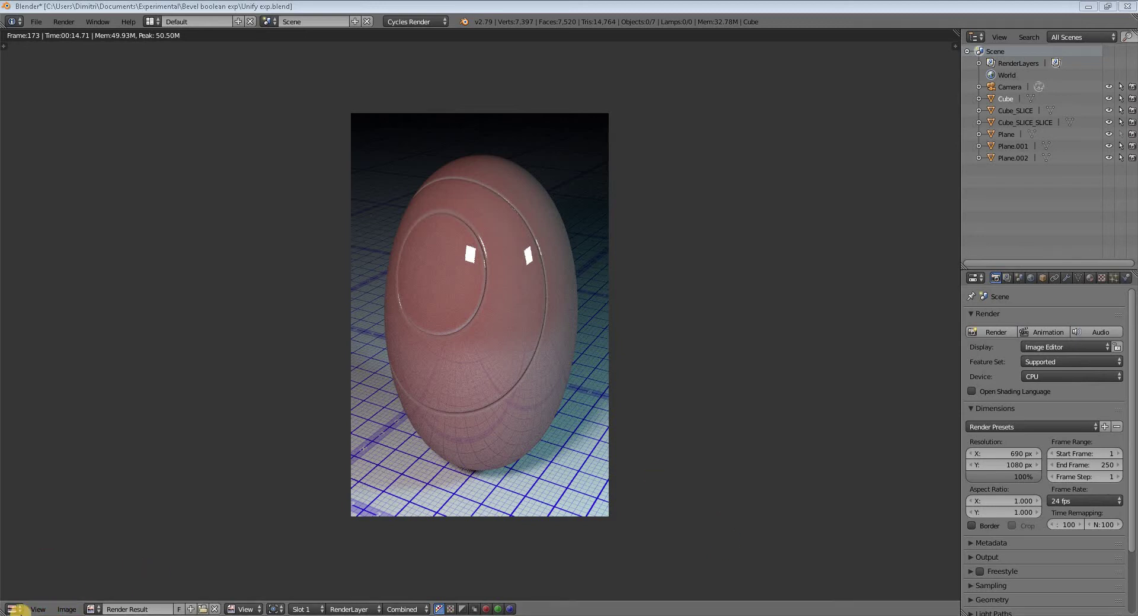
Switch the render area to the 3D view and select the Cube_SLICE, Cube and Cube_SLICE_SLICE pieces in turn
left_click(12, 610)
left_click(22, 598)
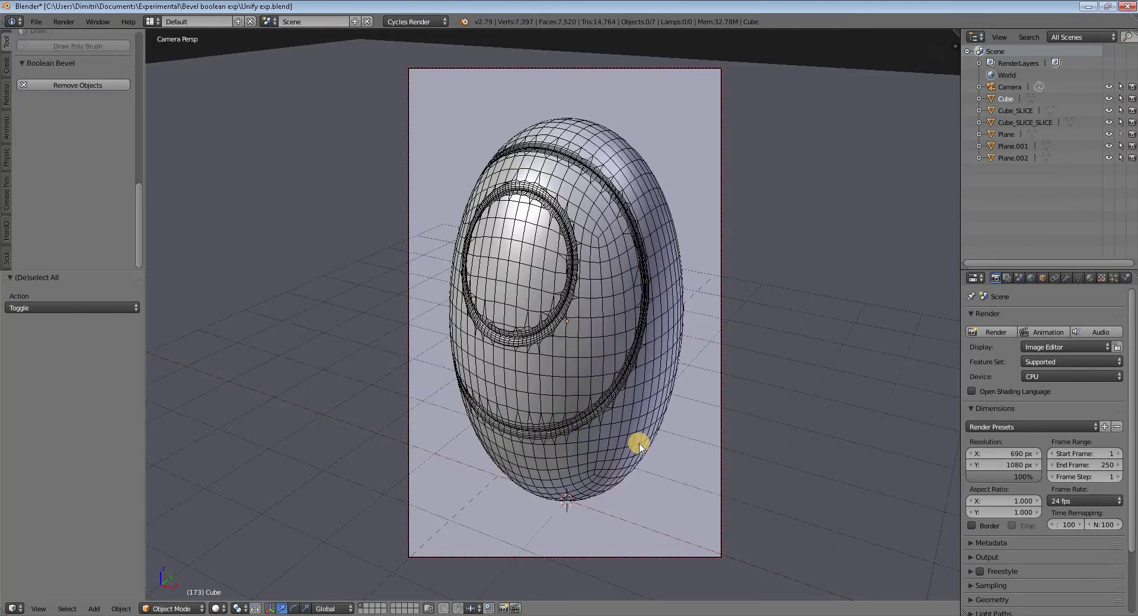
right_click(510, 286)
right_click(599, 308)
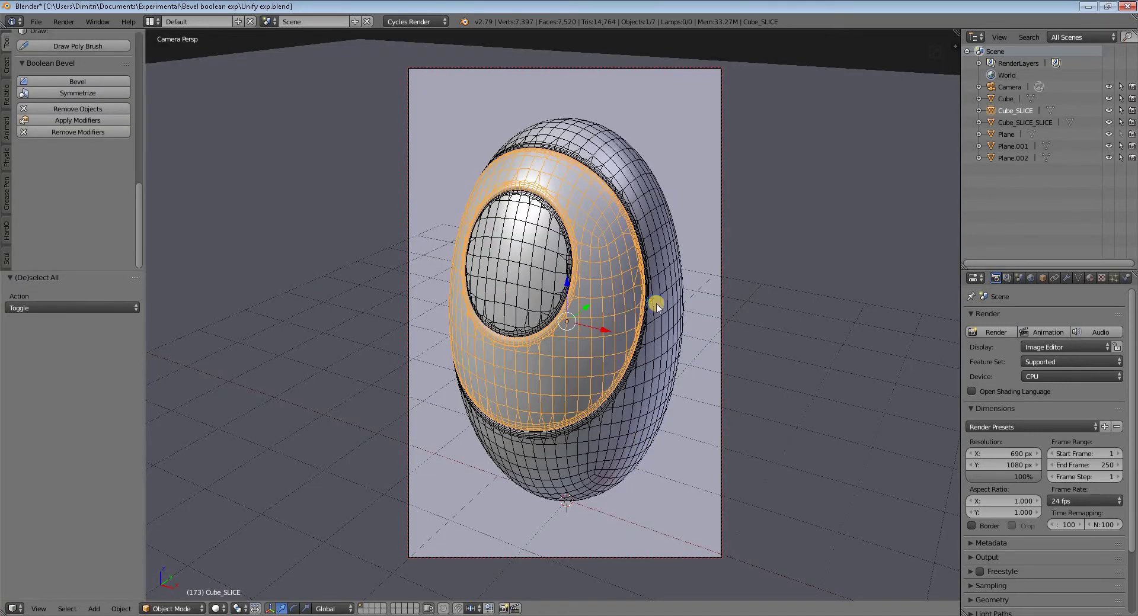
right_click(657, 304)
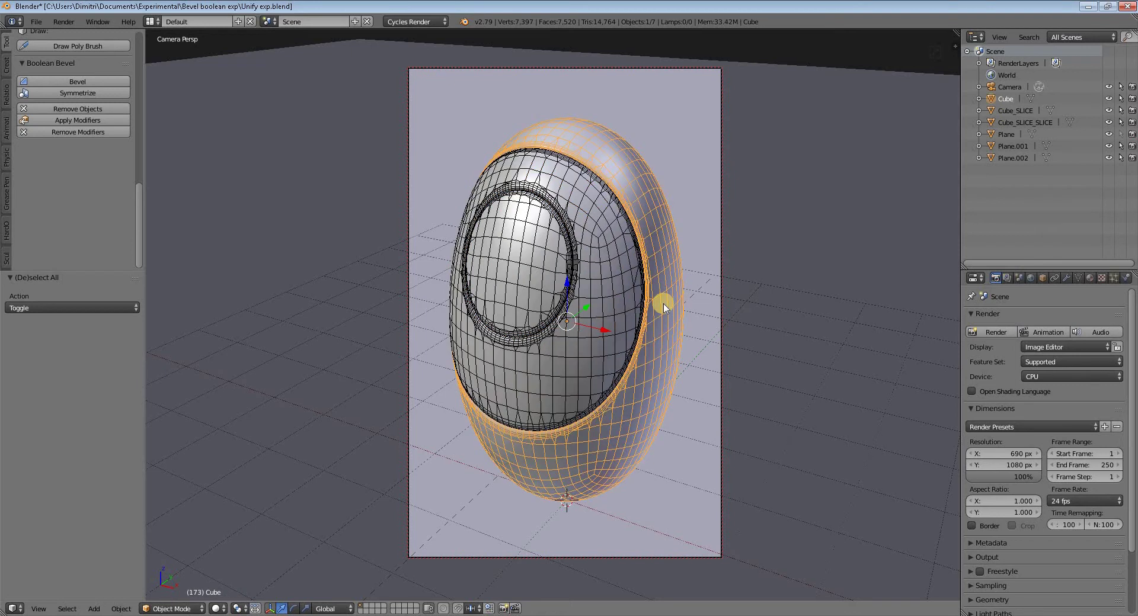
right_click(534, 298)
Temporarily hide Cube_SLICE_SLICE and Cube_SLICE to examine the cavities beneath them, and show both pieces again
left_click(1108, 121)
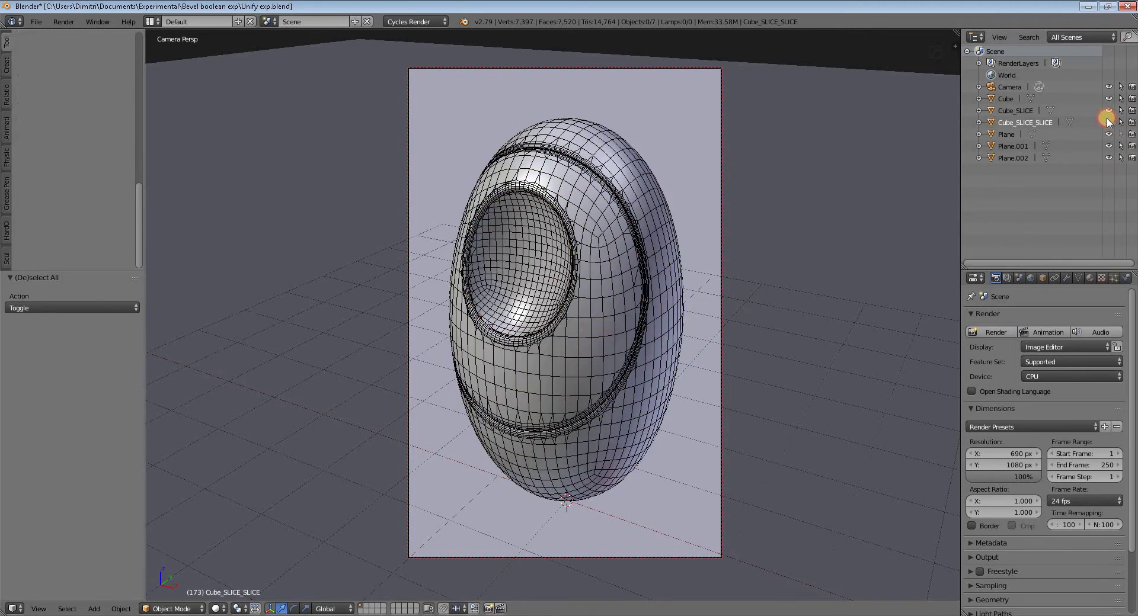
right_click(616, 279)
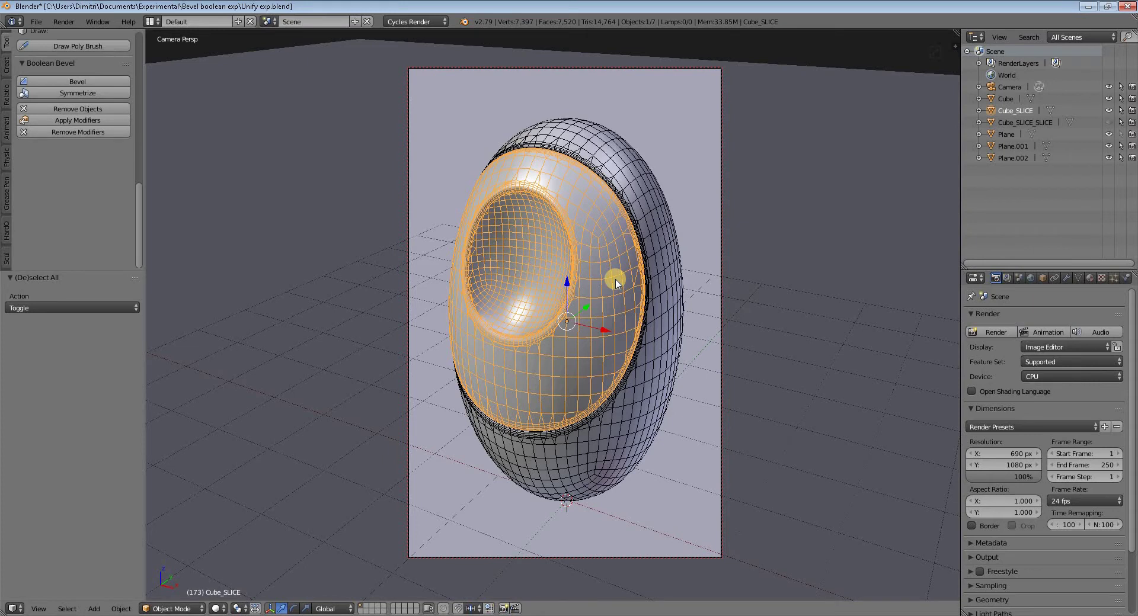
left_click(1108, 110)
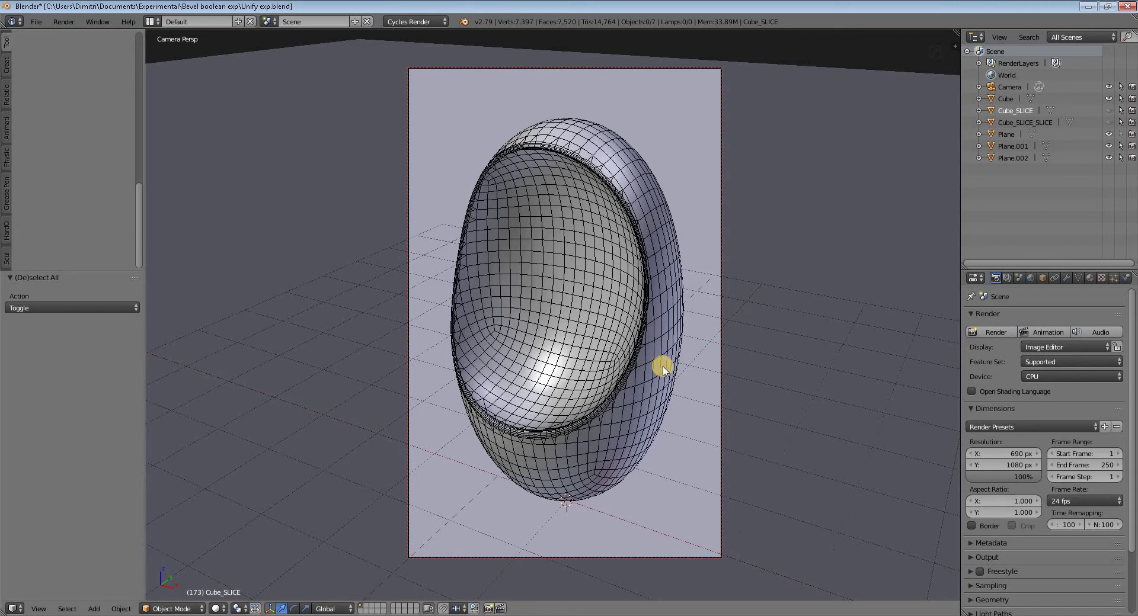
left_click(1108, 111)
left_click(1109, 112)
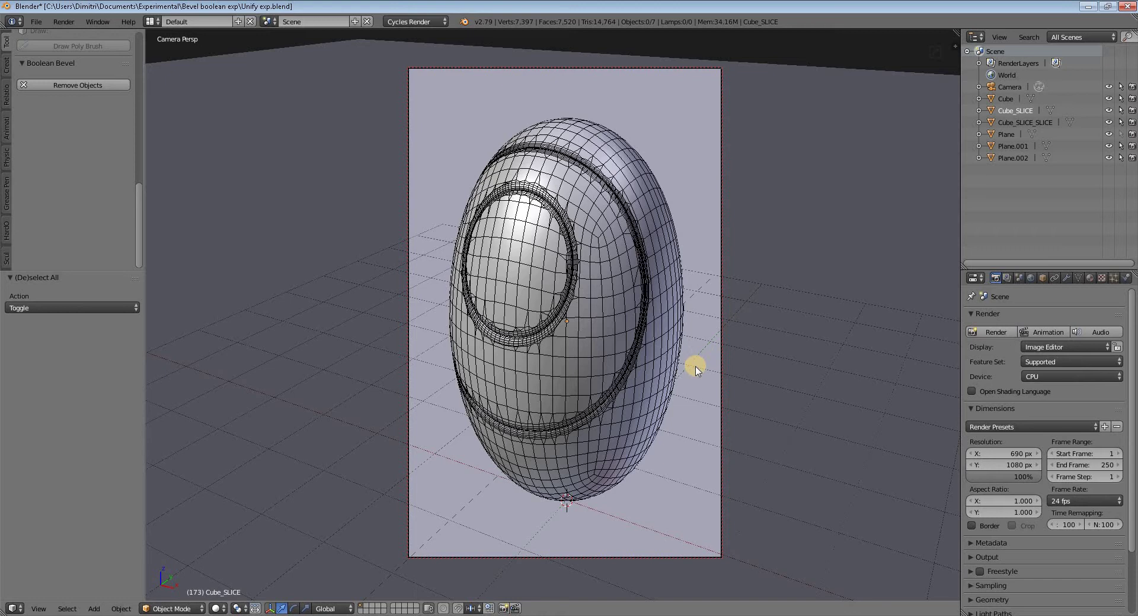
Hide the Cube and Cube_SLICE objects and select the remaining Cube_SLICE_SLICE piece
right_click(668, 343)
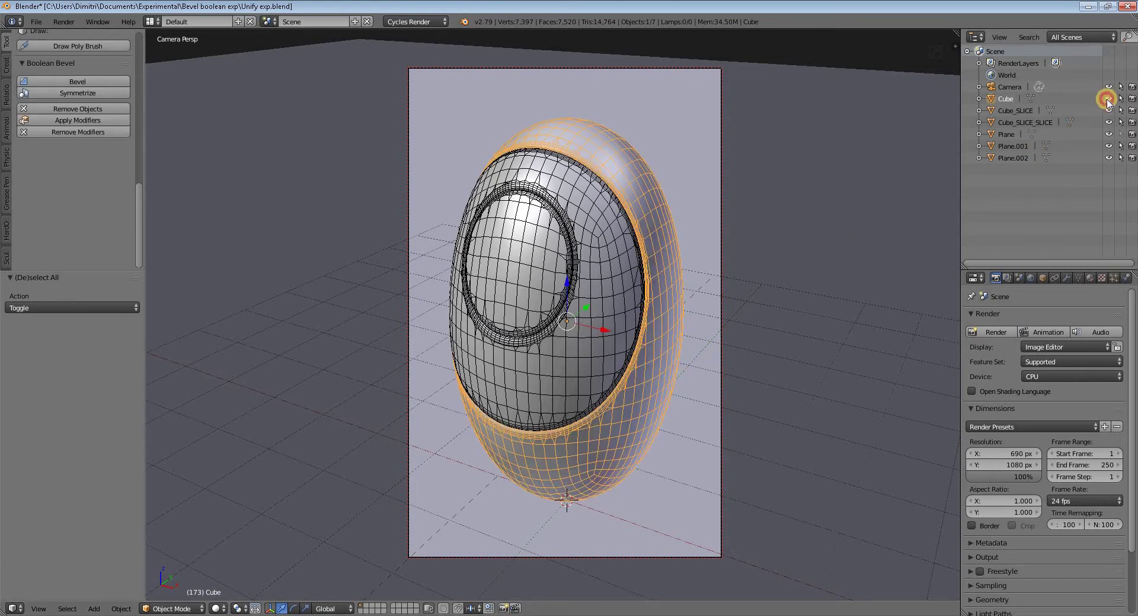
left_click(1109, 99)
right_click(620, 284)
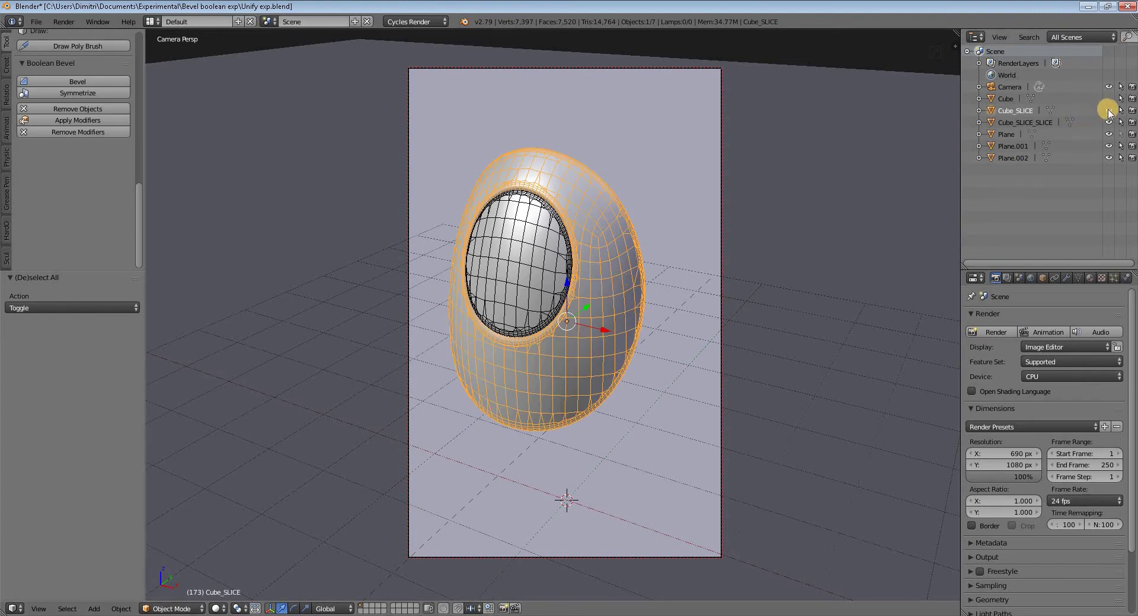
left_click(1108, 110)
right_click(546, 292)
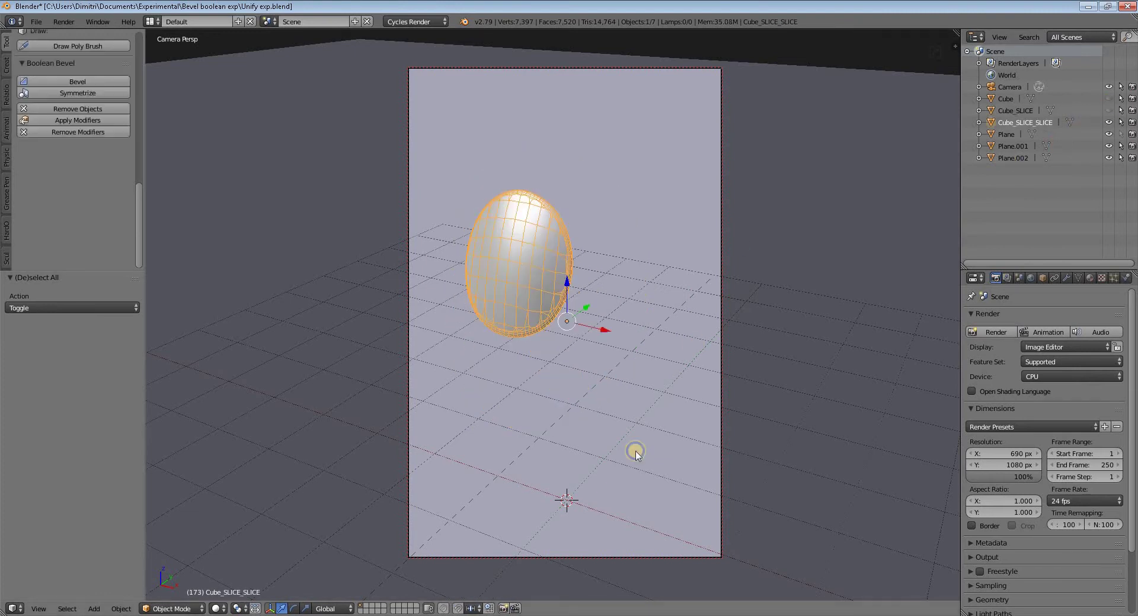
Select the entire Cube_SLICE_SLICE mesh in Edit Mode, including its occluded vertices, and set its normals from faces
middle_click_drag(622, 453, 496, 454)
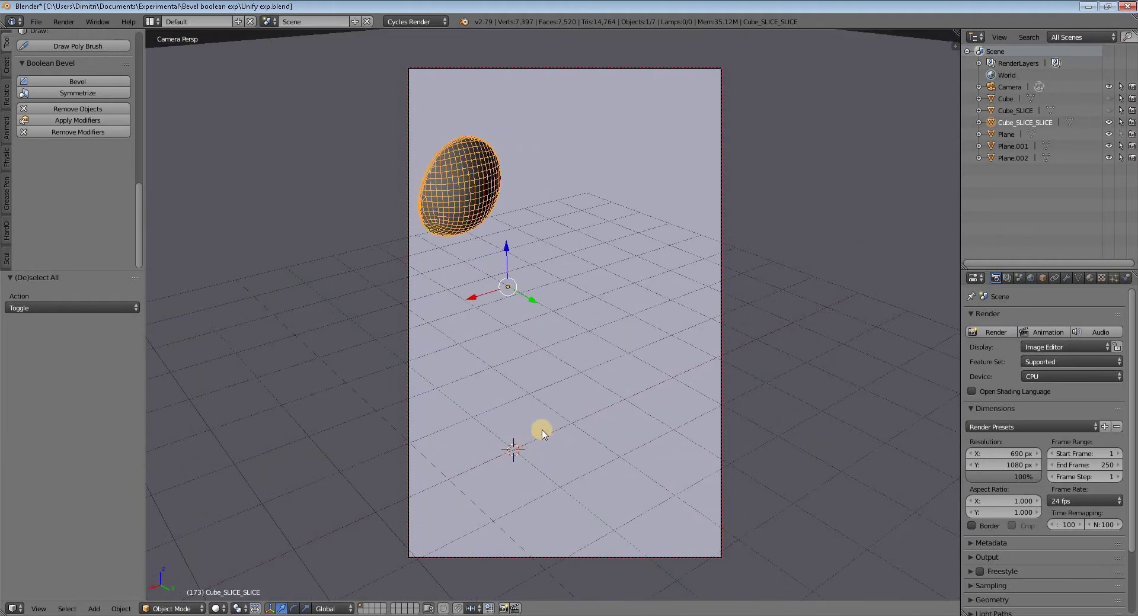
mouse_move(613, 488)
middle_mouse_down()
mouse_move(637, 500)
mouse_move(613, 459)
mouse_move(613, 481)
middle_mouse_up()
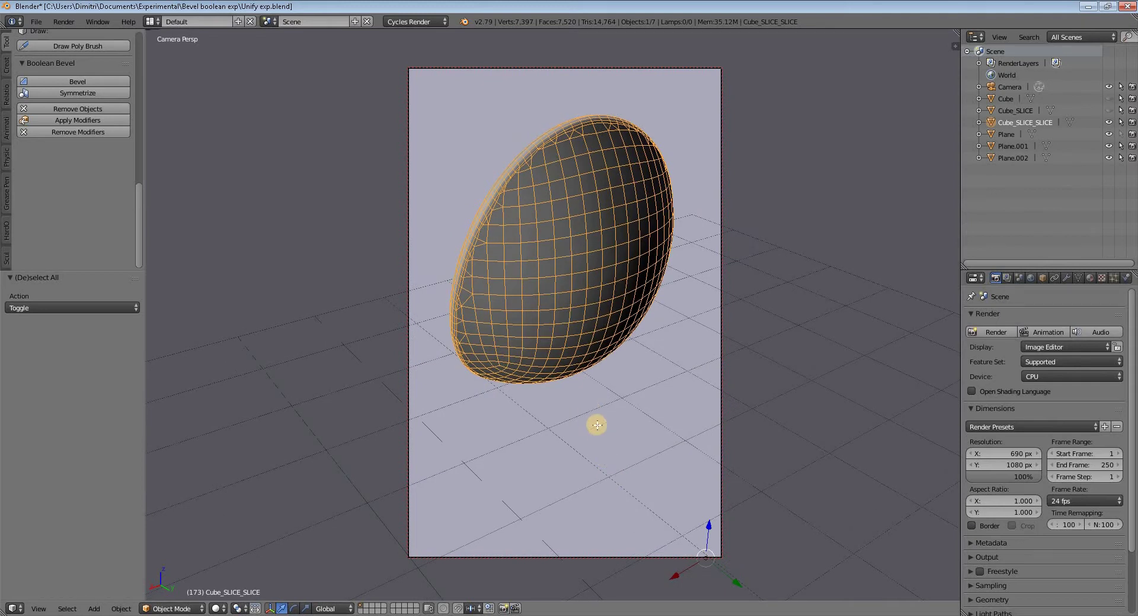
key("Tab")
left_click(7, 99)
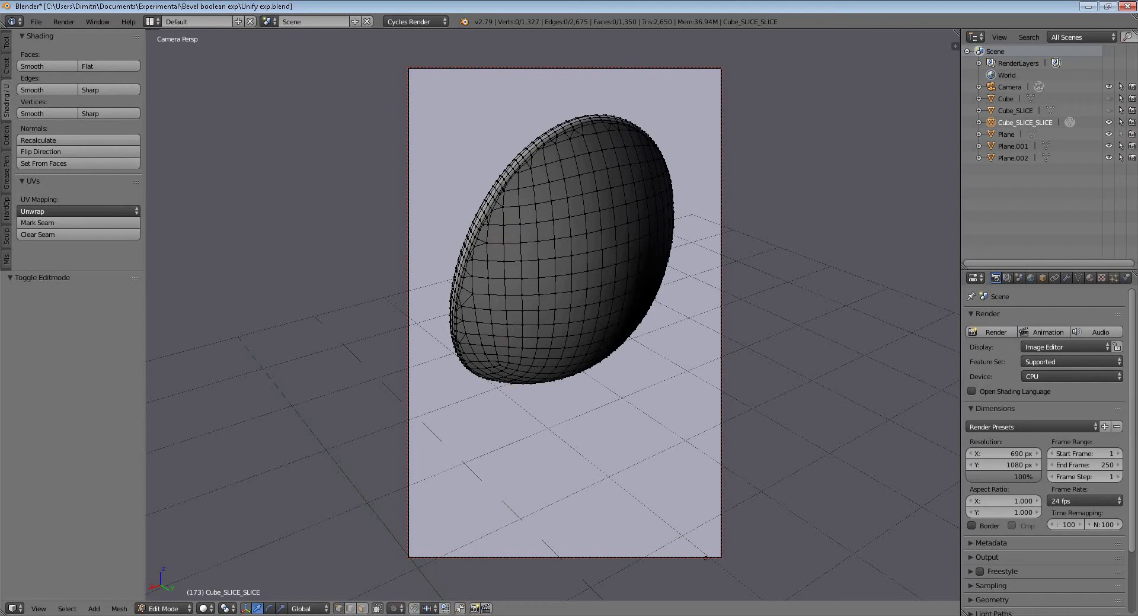
left_click(378, 609)
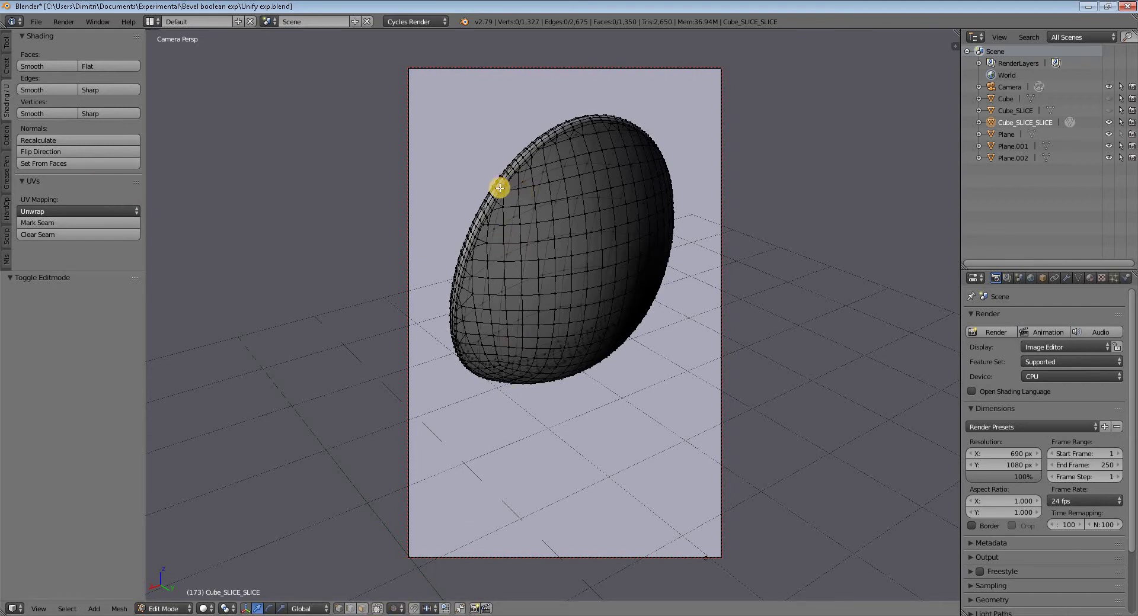
key("b")
left_click_drag(440, 87, 682, 432)
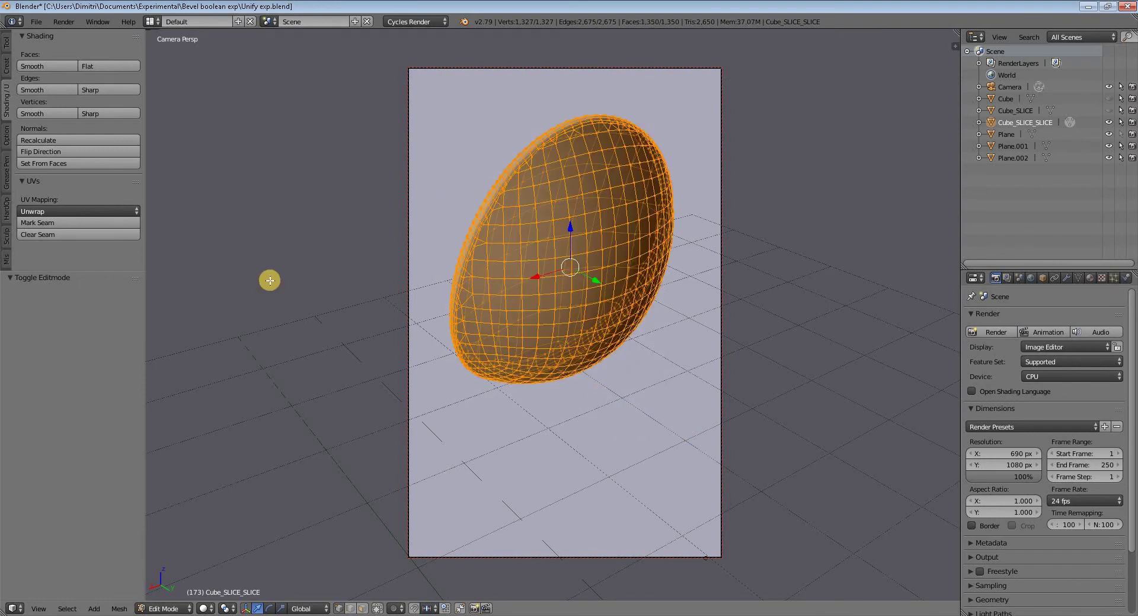
left_click(89, 163)
key("Tab")
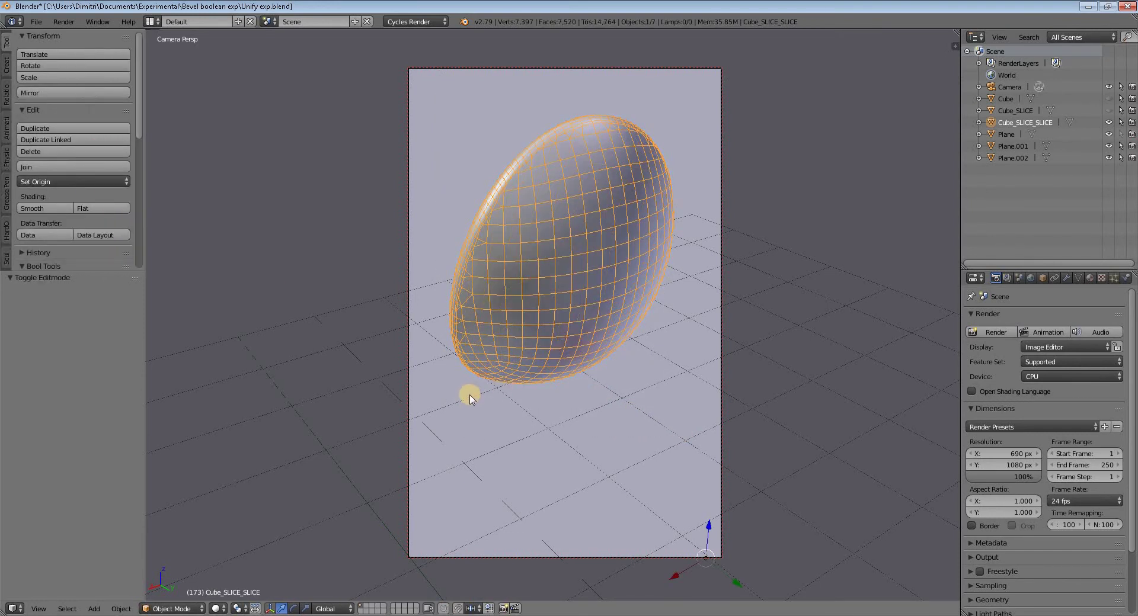
In Edit Mode, restore visible-only selection, use edge selection, and select the full edge loop running along Cube_SLICE_SLICE's rounded rim
mouse_move(467, 394)
middle_mouse_down()
mouse_move(676, 401)
mouse_move(484, 419)
mouse_move(389, 381)
mouse_move(635, 409)
mouse_move(592, 470)
mouse_move(592, 407)
mouse_move(605, 470)
mouse_move(531, 401)
mouse_move(609, 401)
mouse_move(637, 385)
mouse_move(632, 393)
middle_mouse_up()
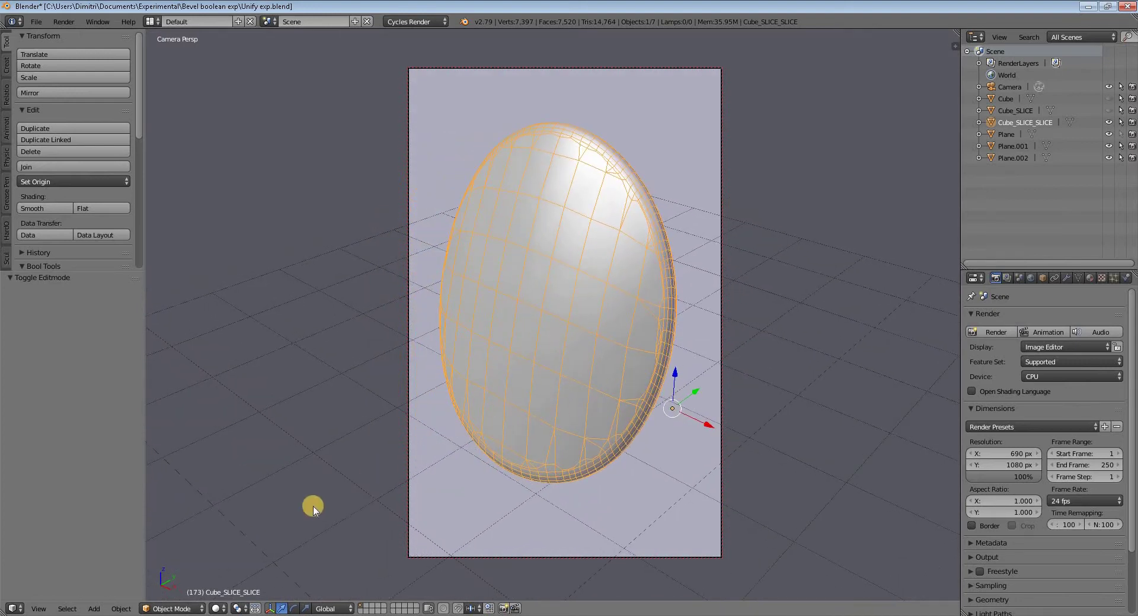
left_click(200, 611)
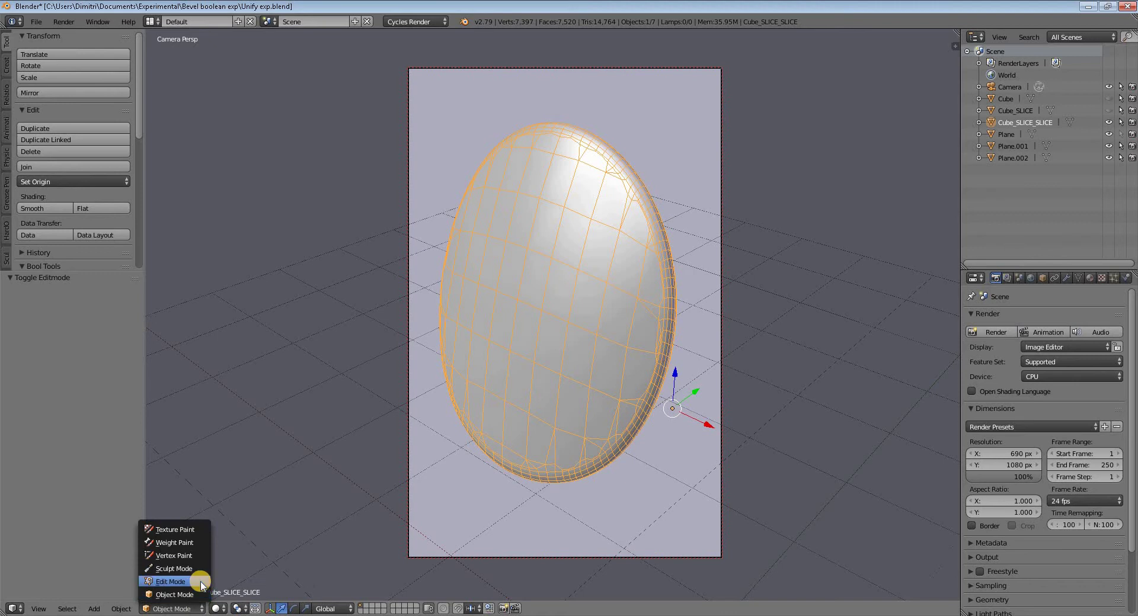
left_click(198, 588)
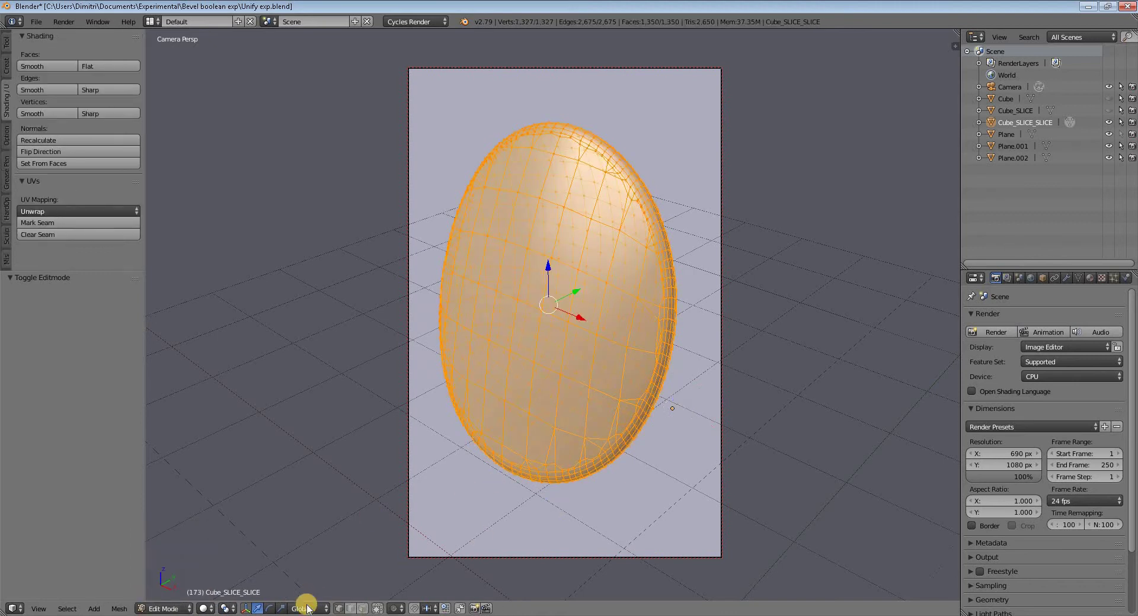
left_click(377, 609)
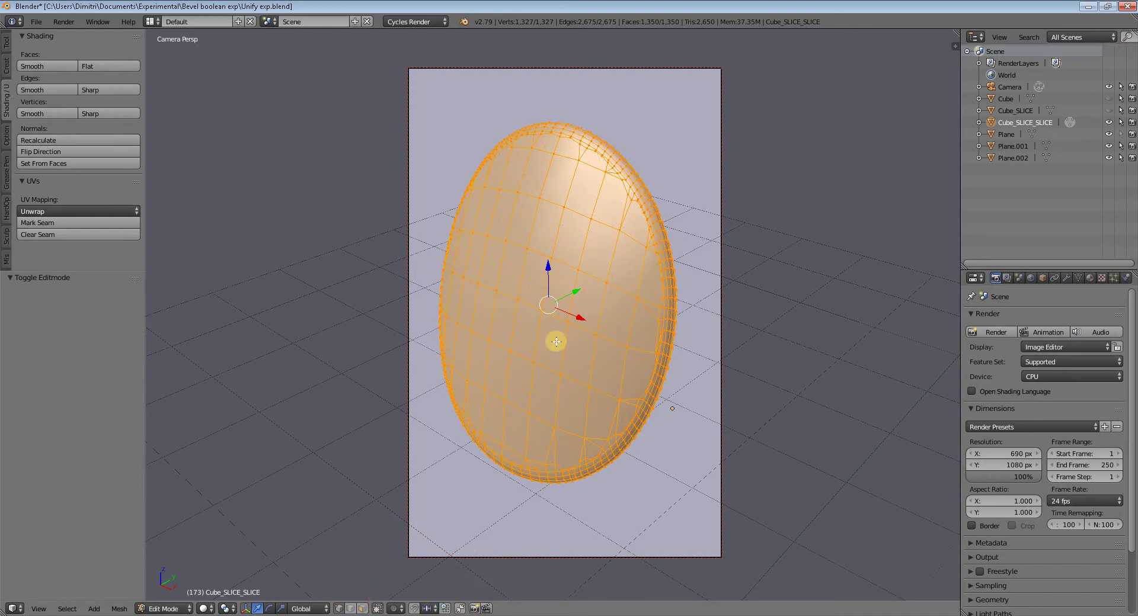
middle_click_drag(655, 475, 435, 599)
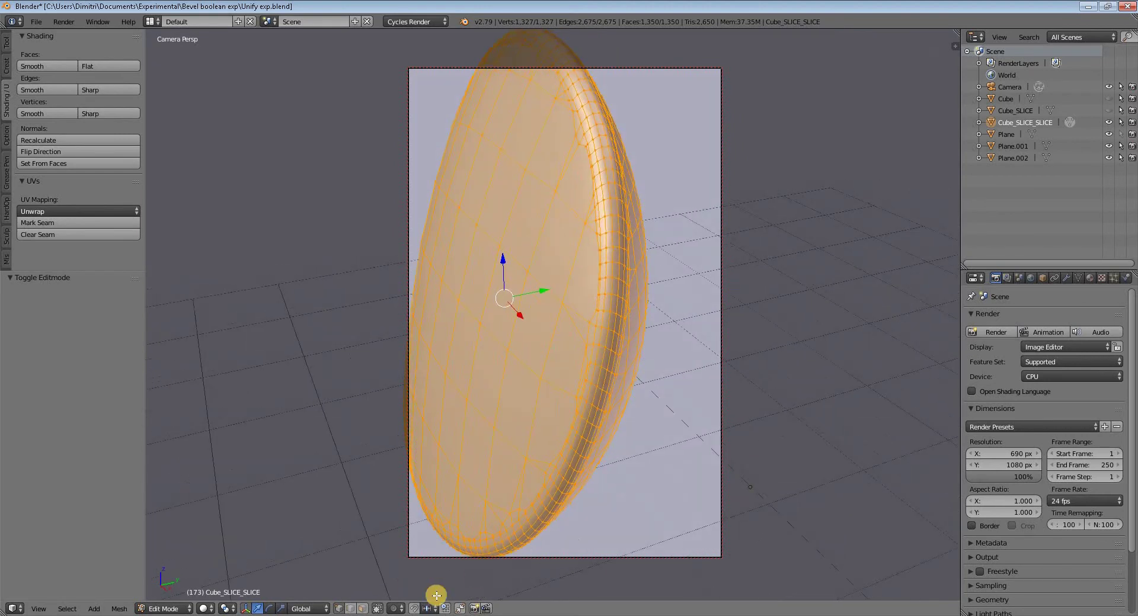
left_click(362, 609)
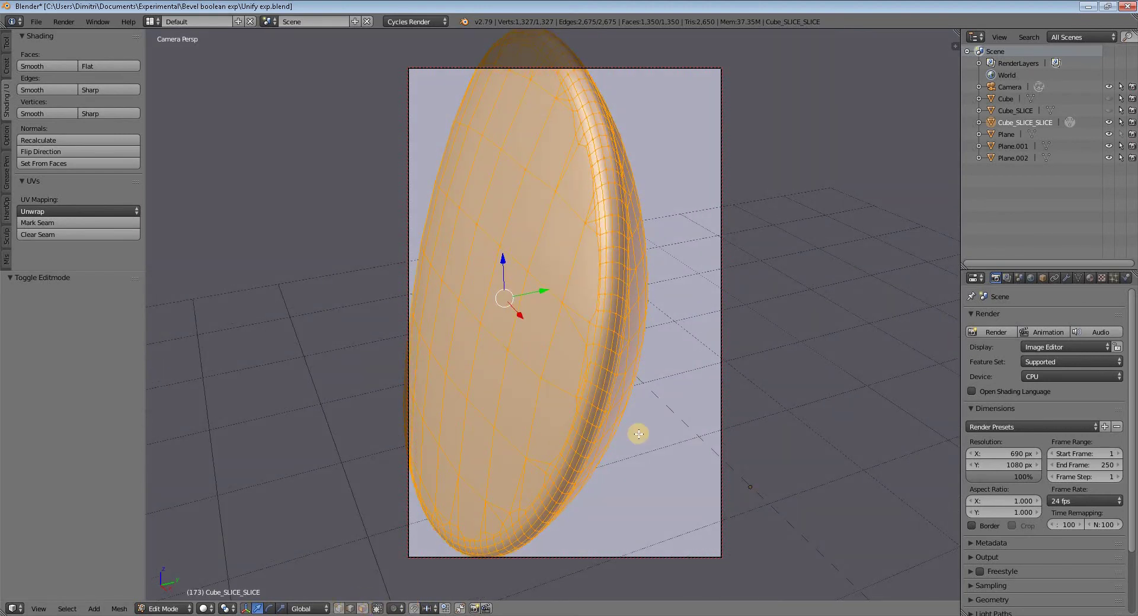
scroll(637, 403, "up", 2)
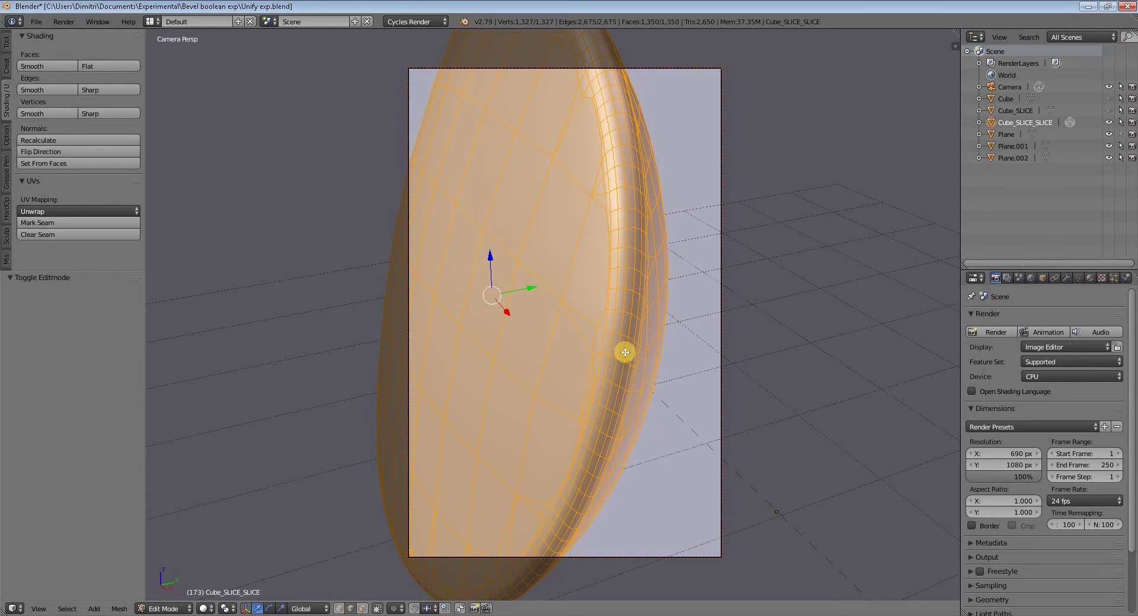
right_click(625, 352)
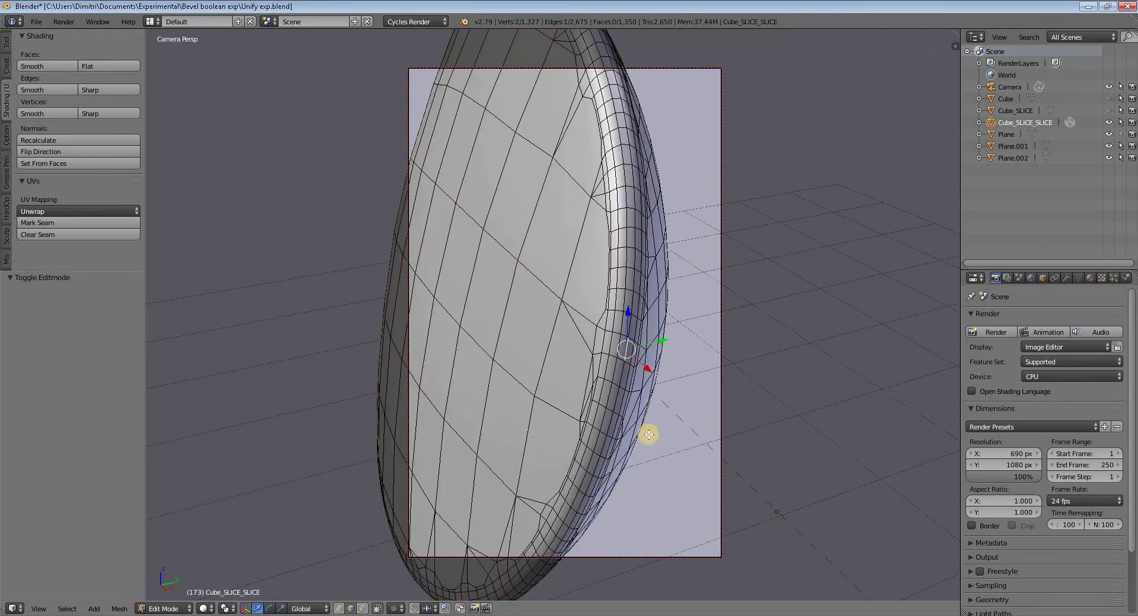
left_click(80, 609)
left_click(110, 384)
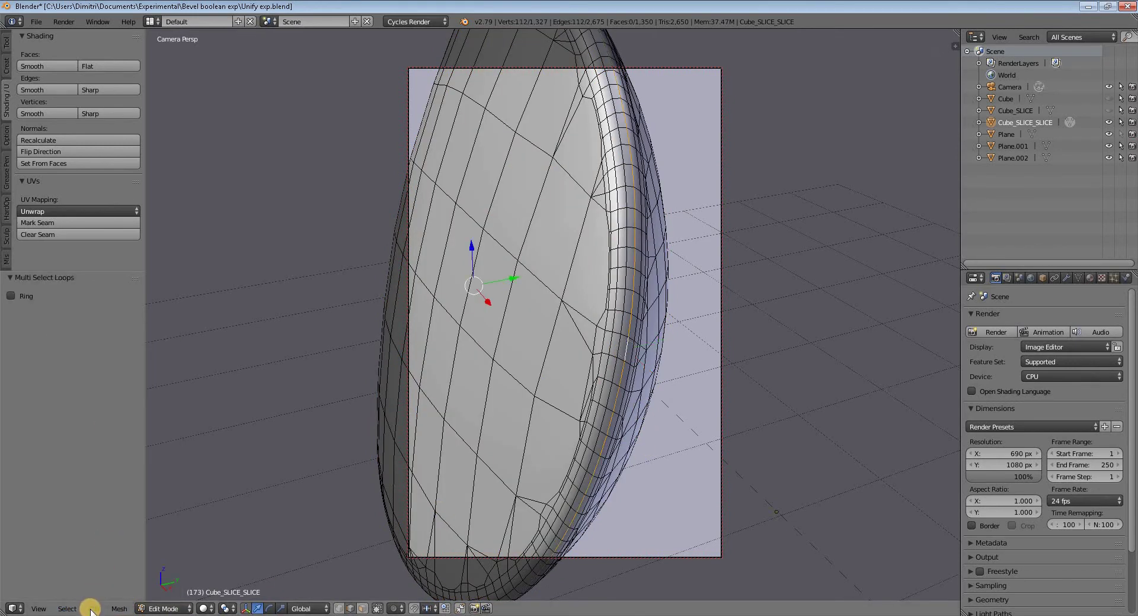
Select the rim loop's inner region, invert the selection to the bulging back side, and delete those faces
left_click(70, 609)
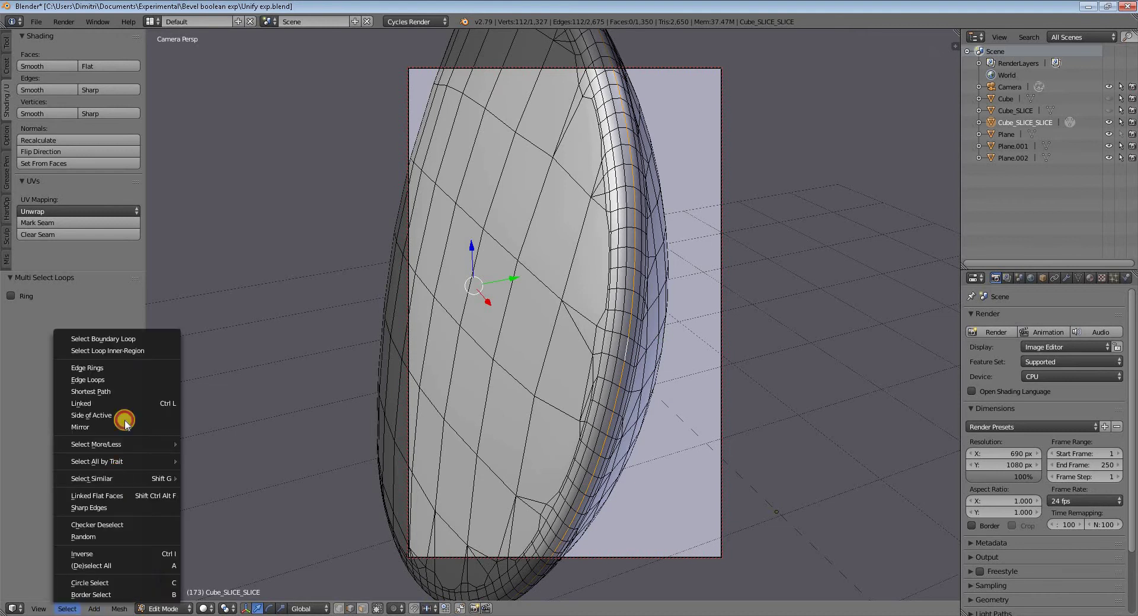
left_click(134, 352)
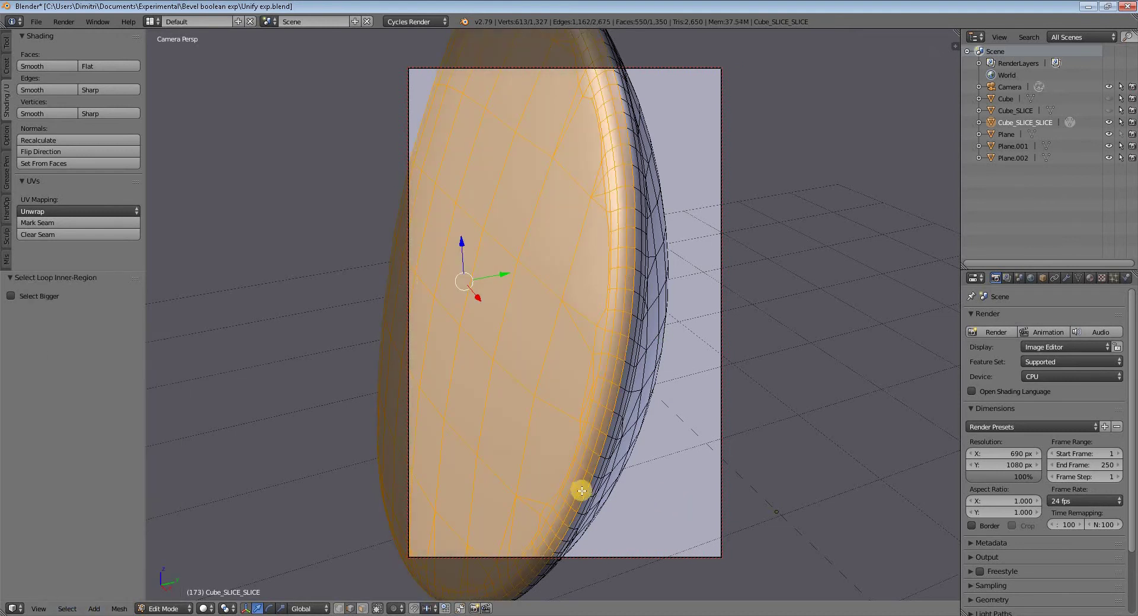
middle_click_drag(676, 518, 667, 521)
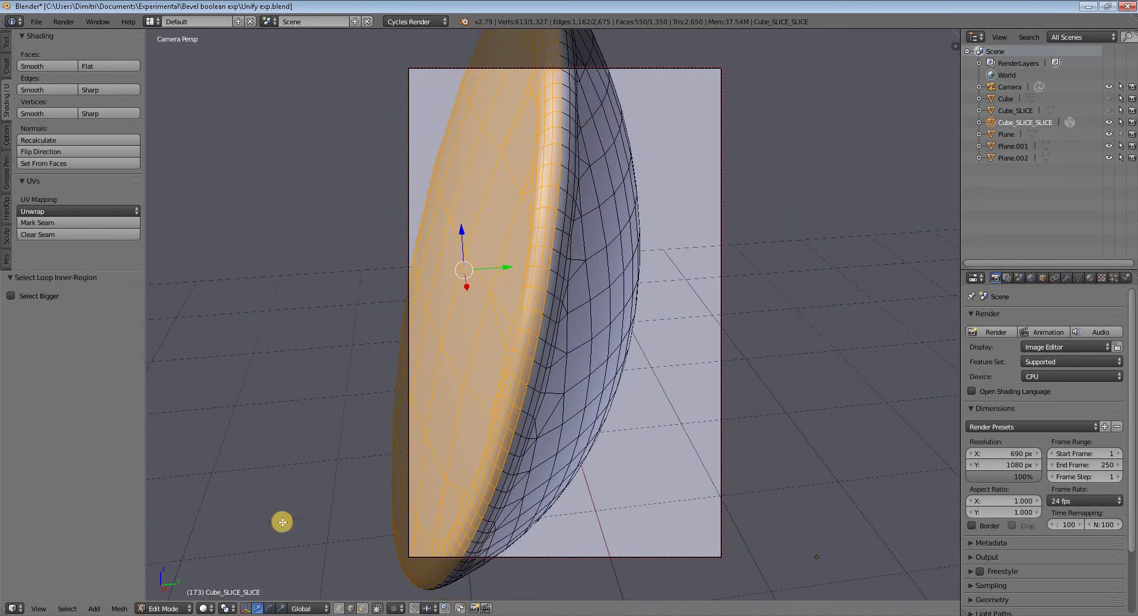
left_click(68, 609)
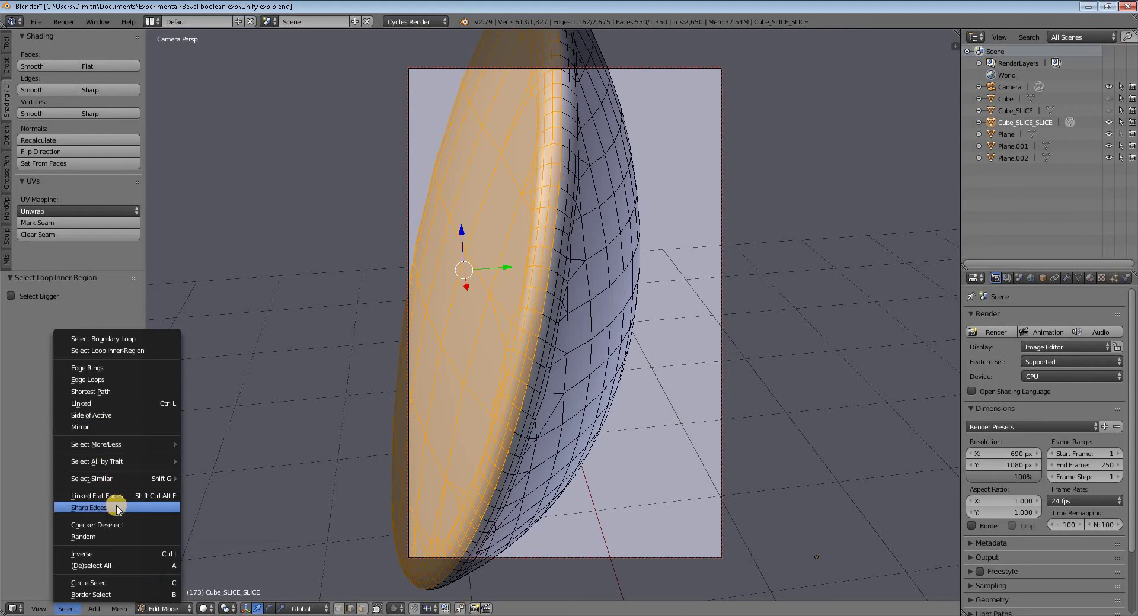
left_click(119, 553)
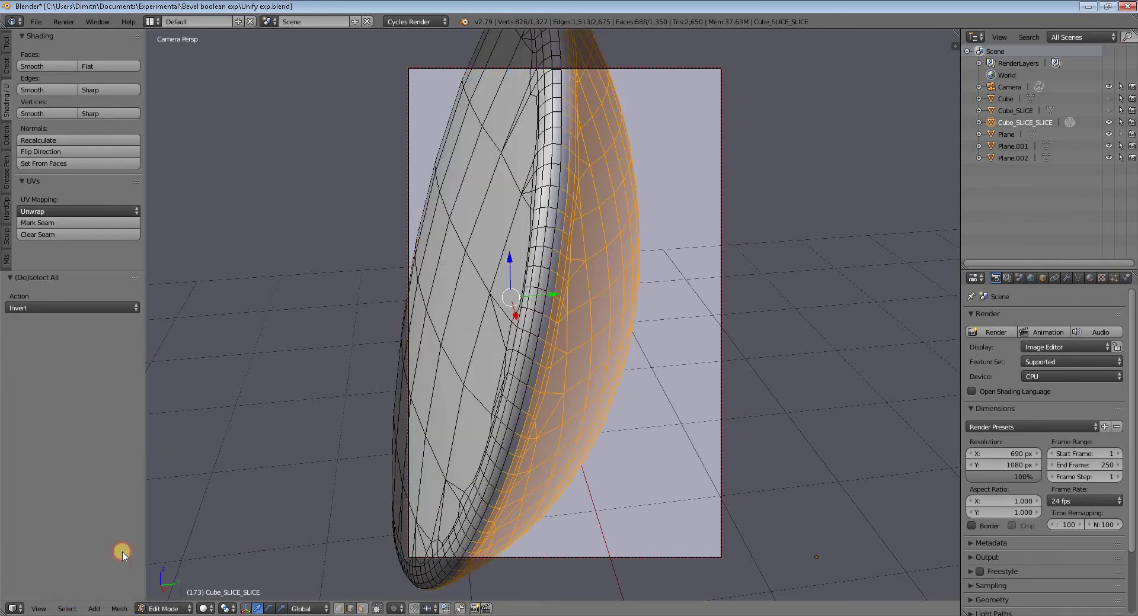
middle_click_drag(572, 452, 607, 467)
key("x")
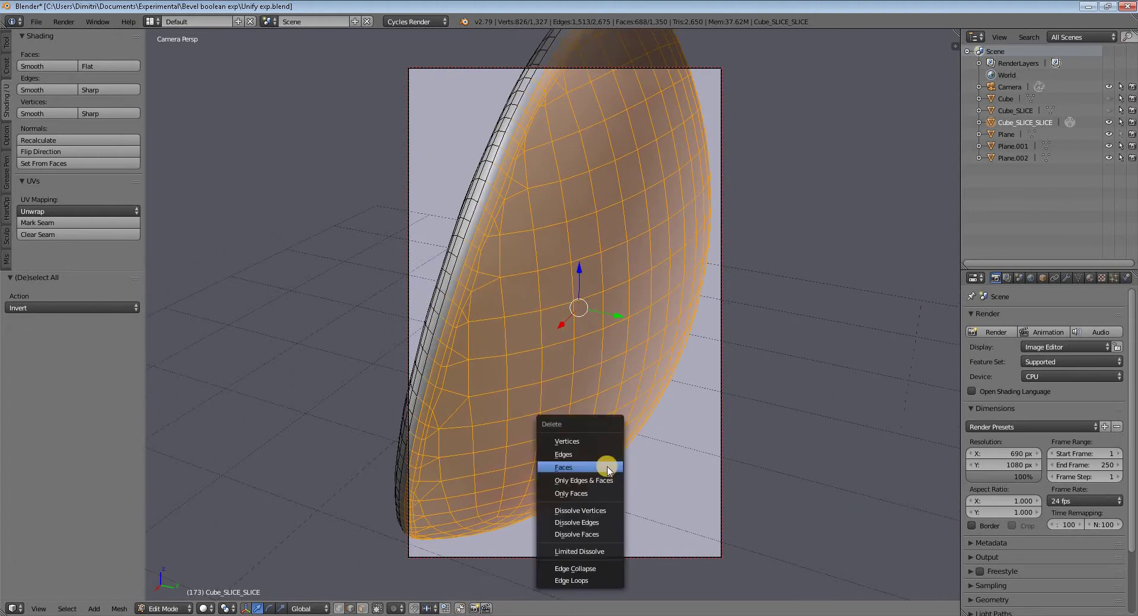
left_click(605, 467)
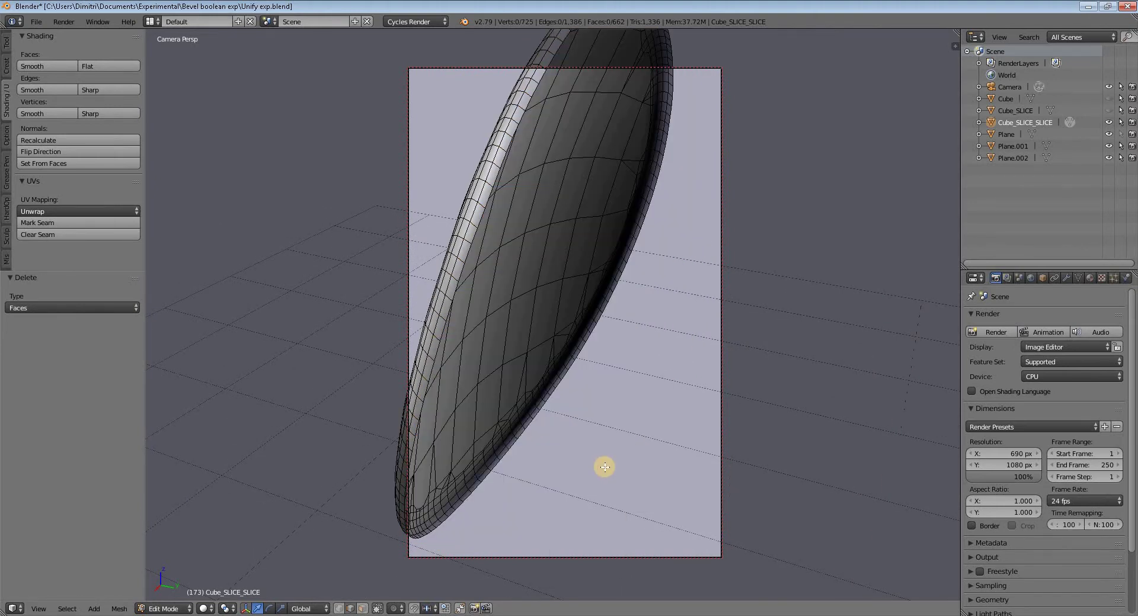
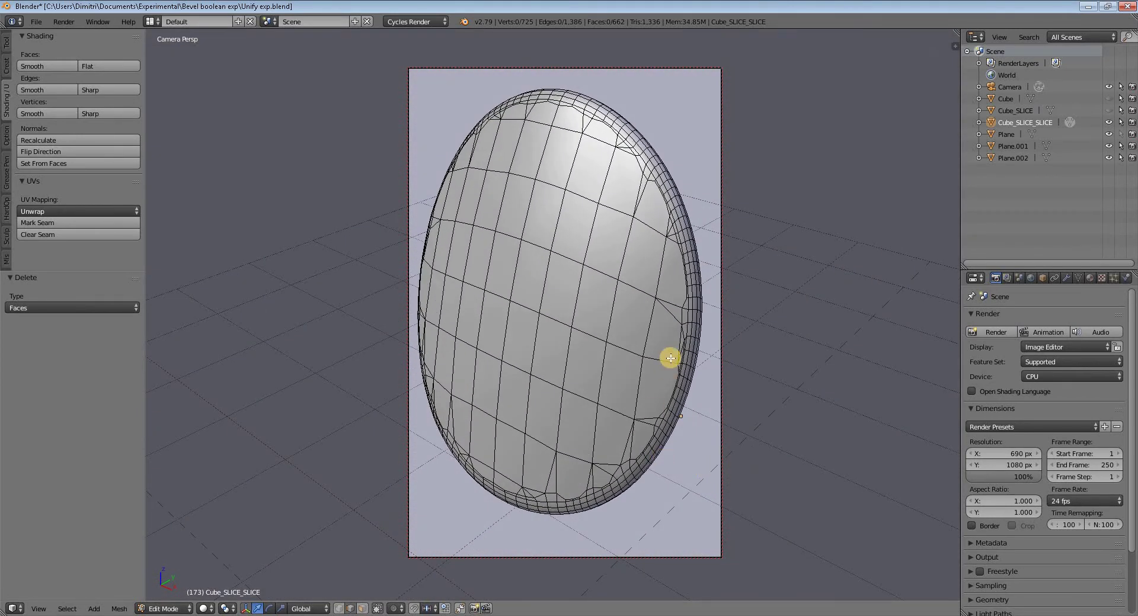
key("a")
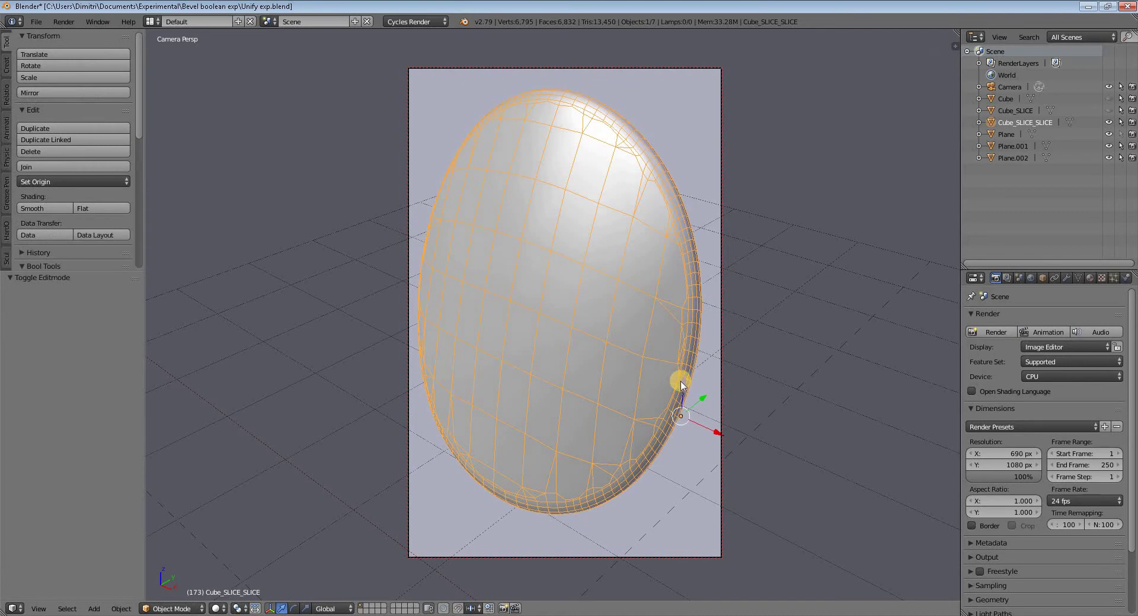
Hide Cube_SLICE_SLICE and show the Cube_SLICE piece, viewed from its back side
left_click(1108, 122)
left_click(1108, 110)
middle_click_drag(655, 406, 548, 411)
scroll(548, 411, "down", 6)
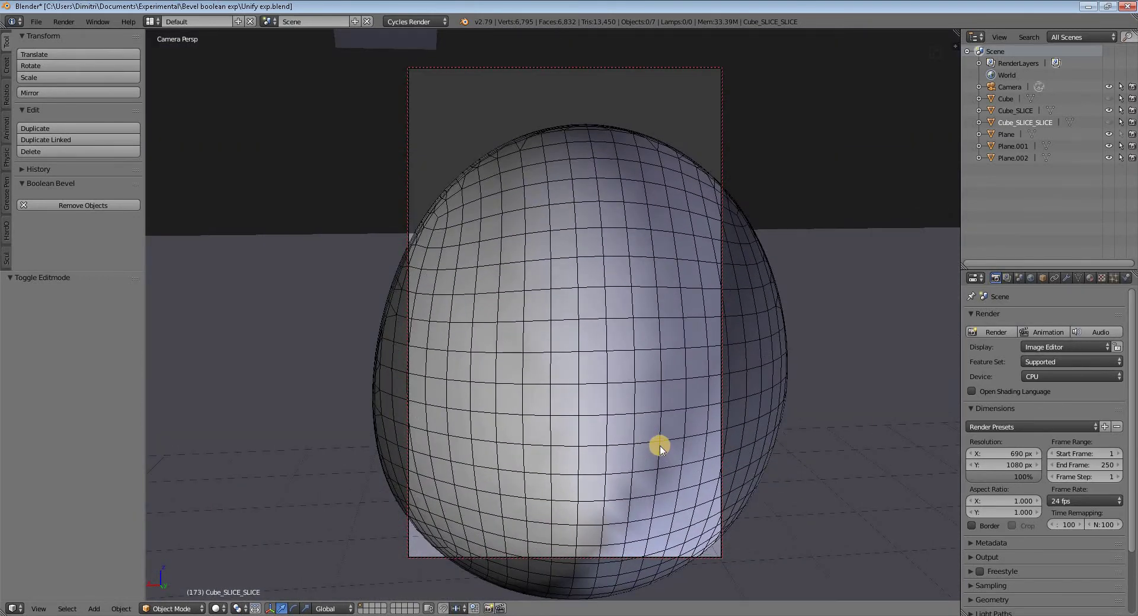
Select the entire Cube_SLICE mesh in Edit Mode, including its occluded vertices, and set its normals from faces
middle_click_drag(660, 448, 614, 394)
scroll(625, 398, "down", 3)
right_click(614, 394)
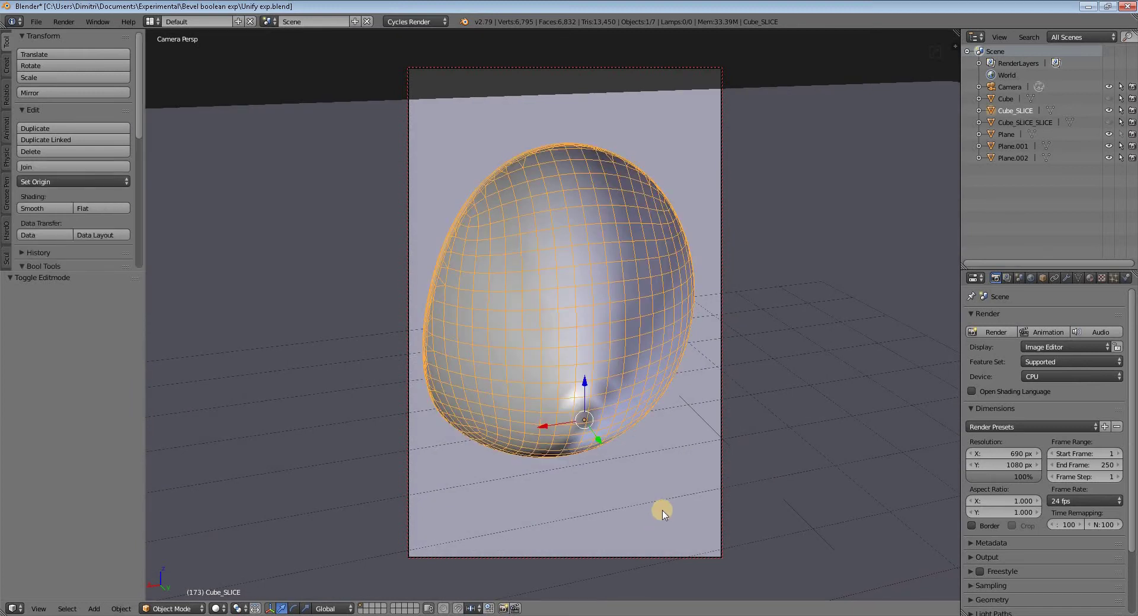
key("Tab")
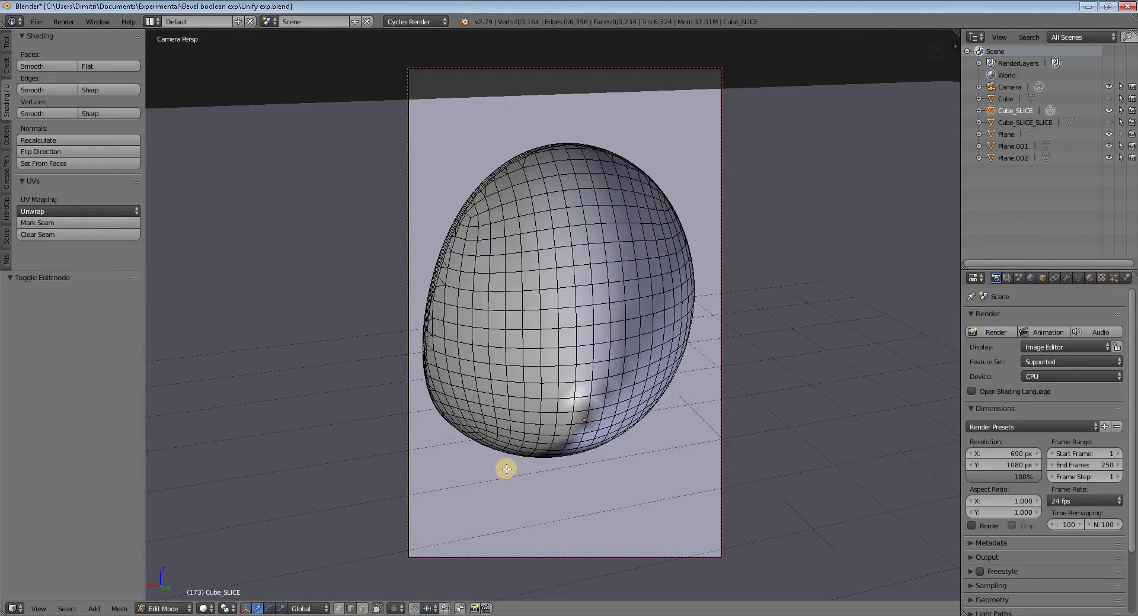
left_click(377, 608)
key("b")
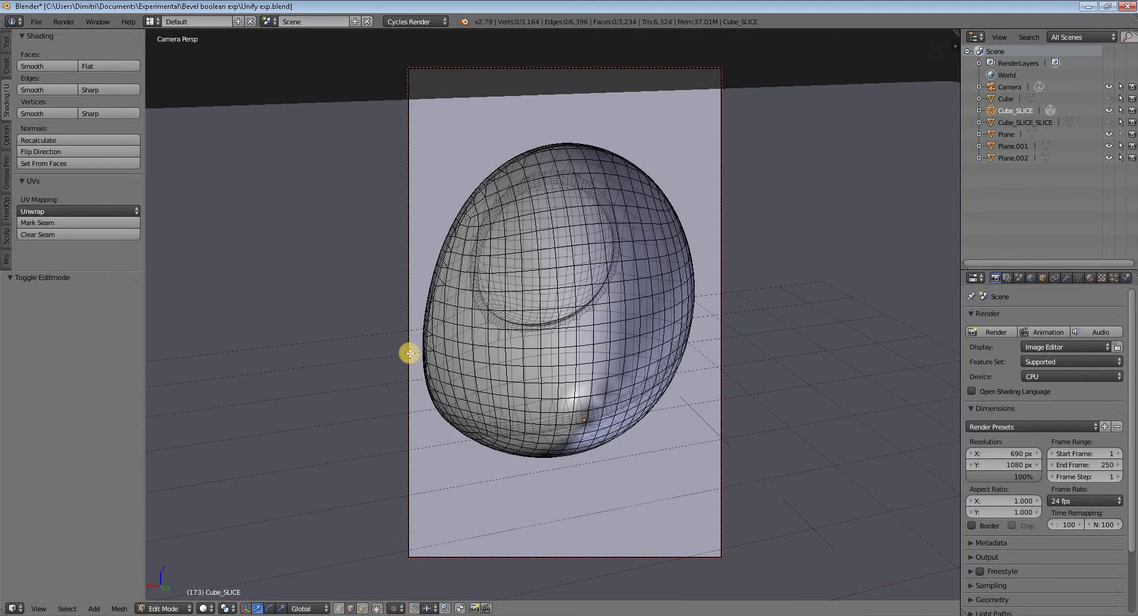
left_click_drag(416, 105, 701, 492)
left_click(70, 163)
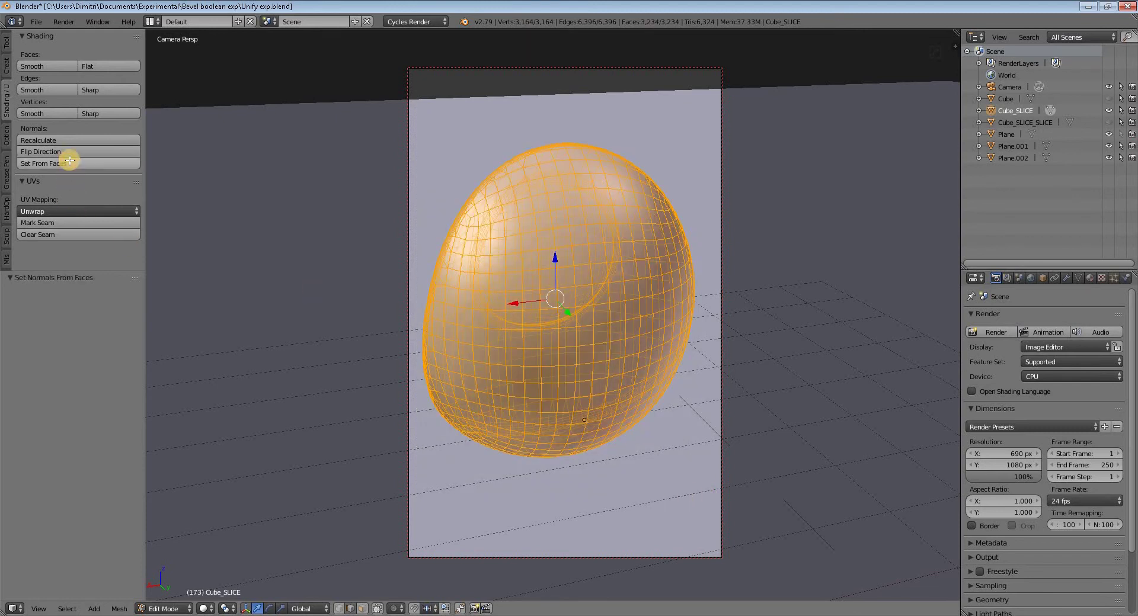
key("Tab")
In Edit Mode, restore visible-only selection and select the full edge loop along the rounded rim of Cube_SLICE's small oval recess
middle_click_drag(483, 433, 622, 492)
scroll(664, 433, "up", 4)
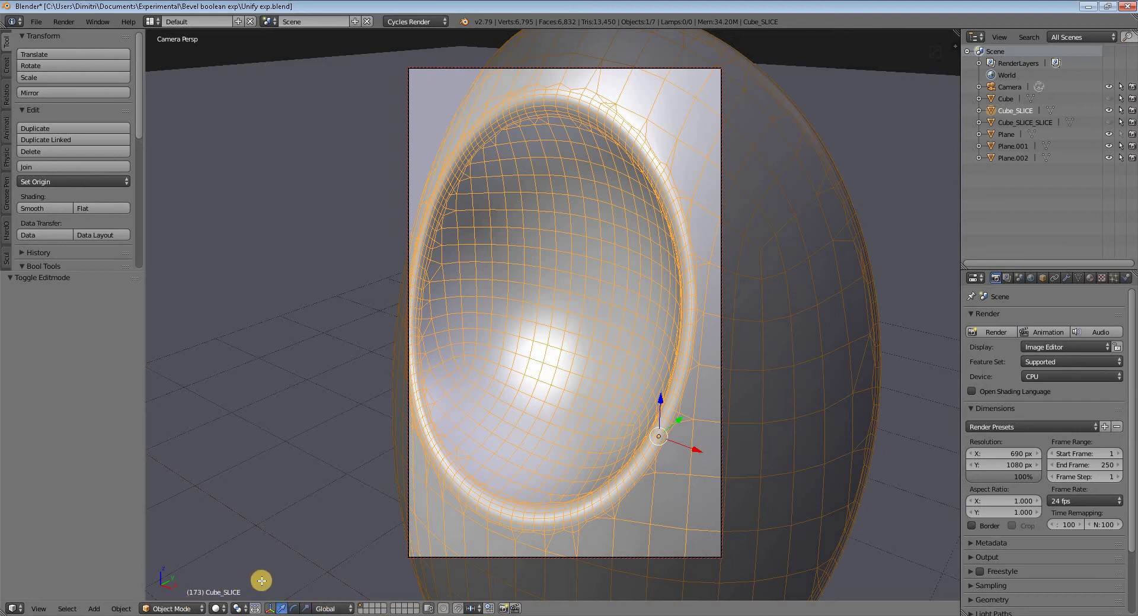
key("Tab")
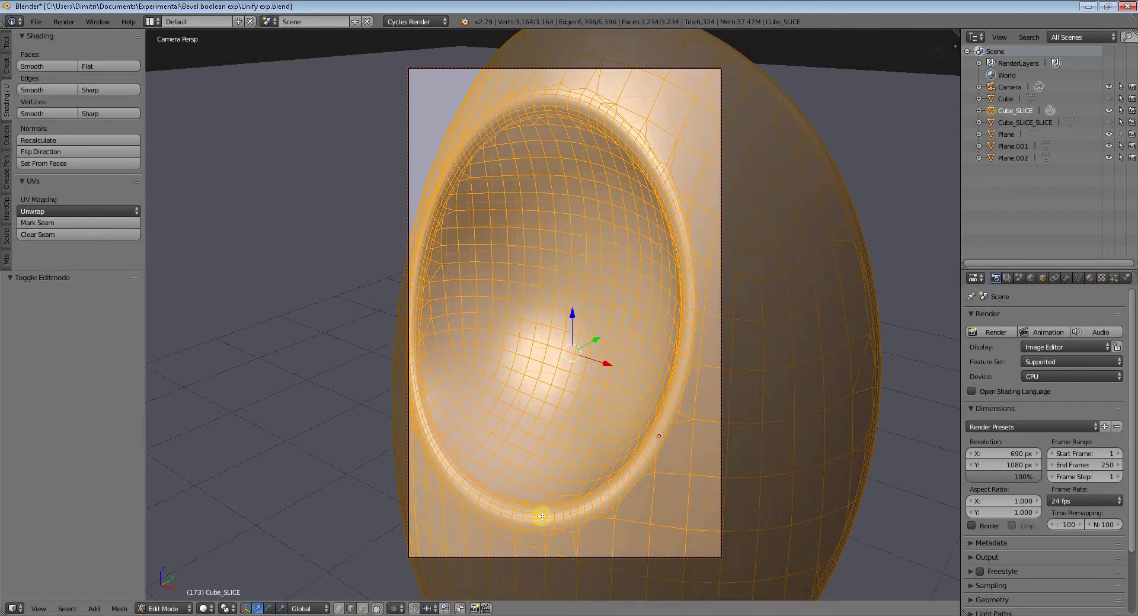
left_click(377, 609)
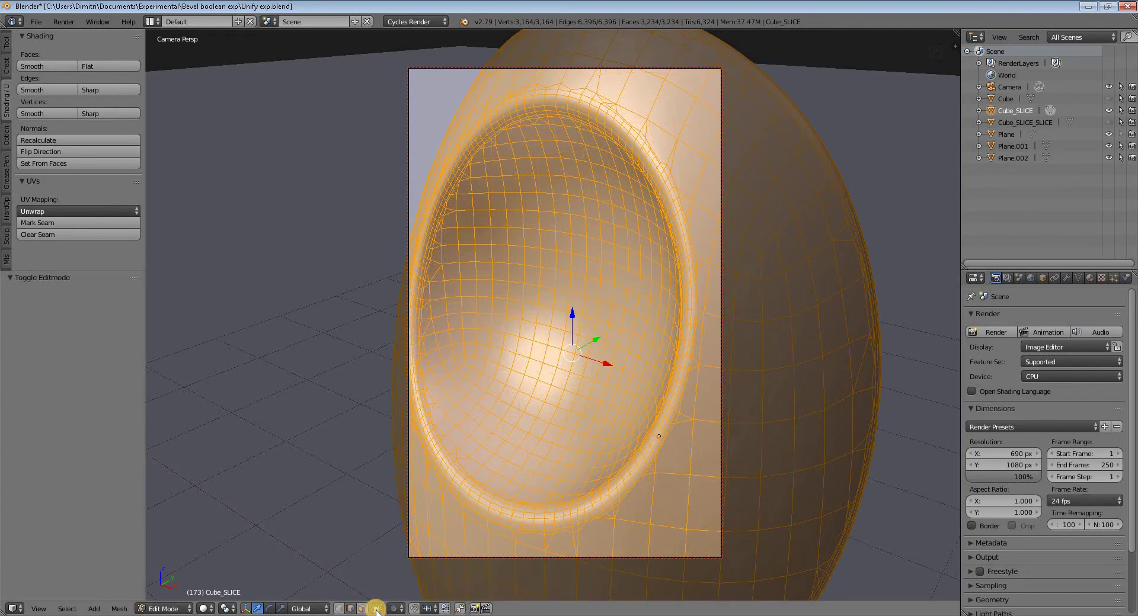
scroll(622, 508, "up", 2)
scroll(656, 498, "up", 4)
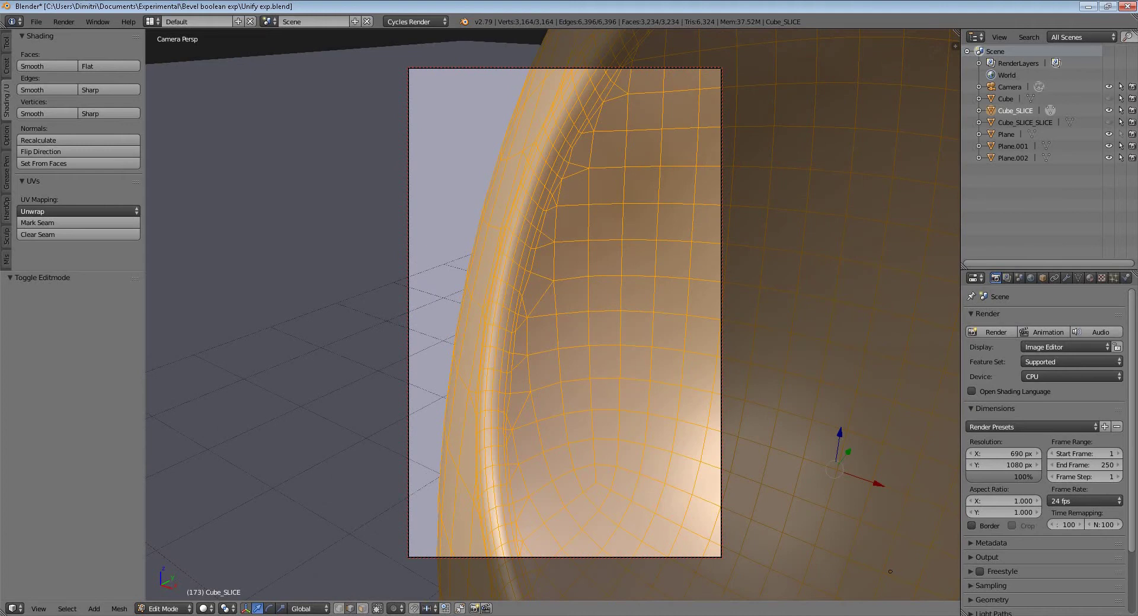
right_click(504, 338)
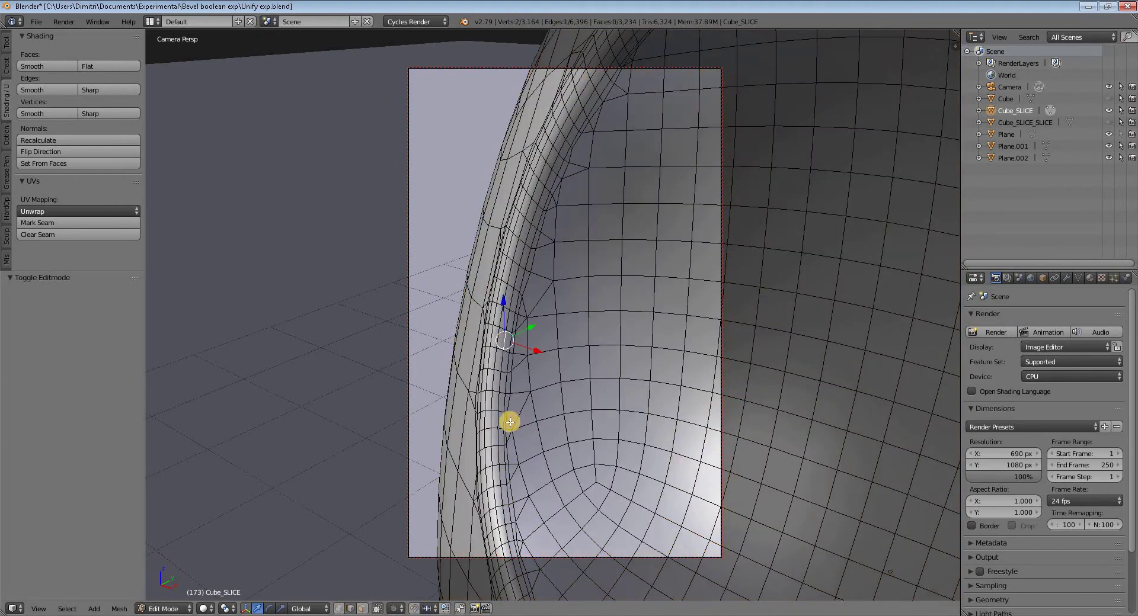
left_click(74, 610)
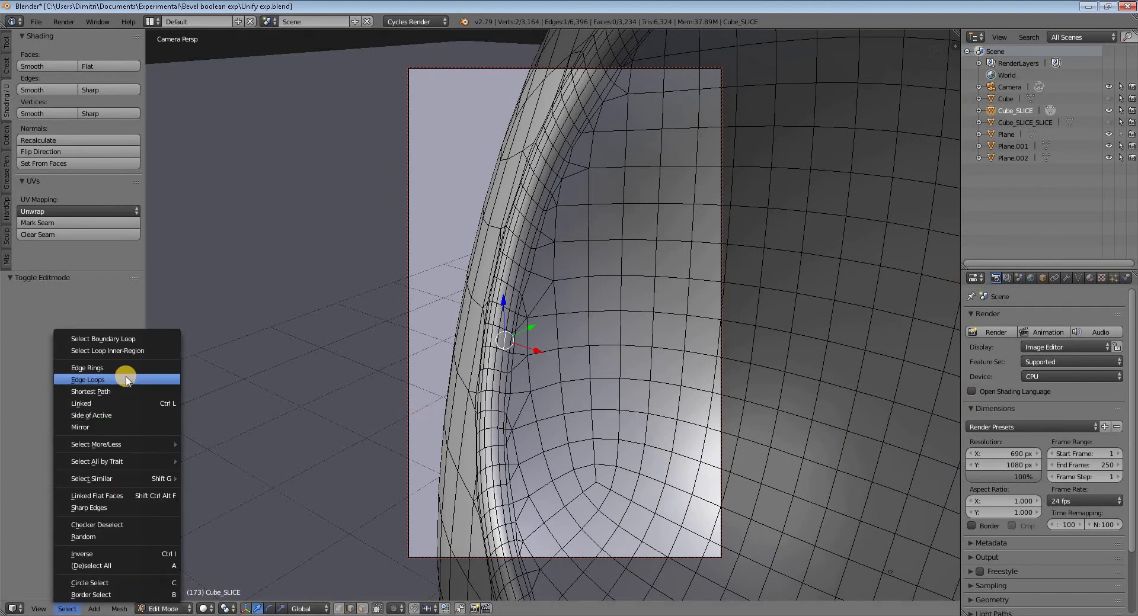
left_click(126, 380)
Select the inner region of the small recess's rim loop and delete those faces
left_click(67, 609)
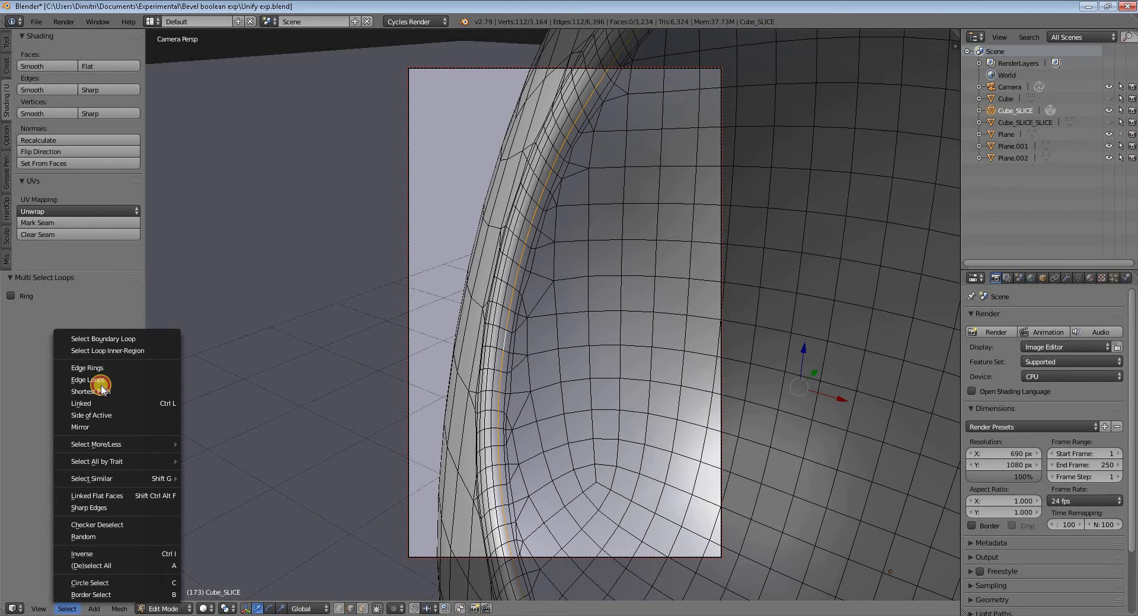
left_click(101, 351)
scroll(625, 409, "down", 3)
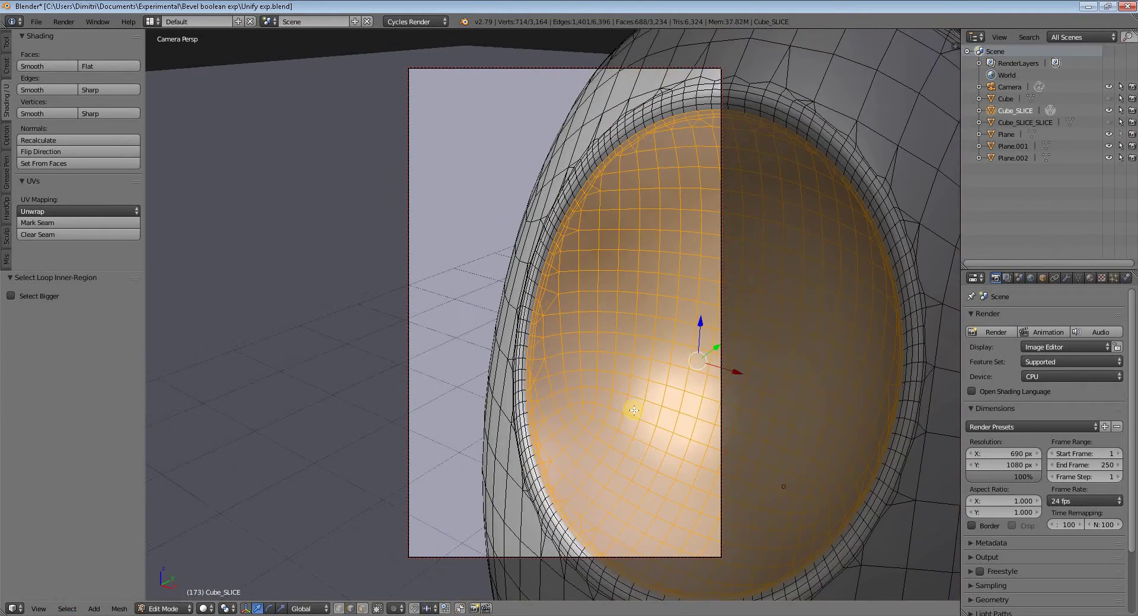
key("x")
left_click(634, 404)
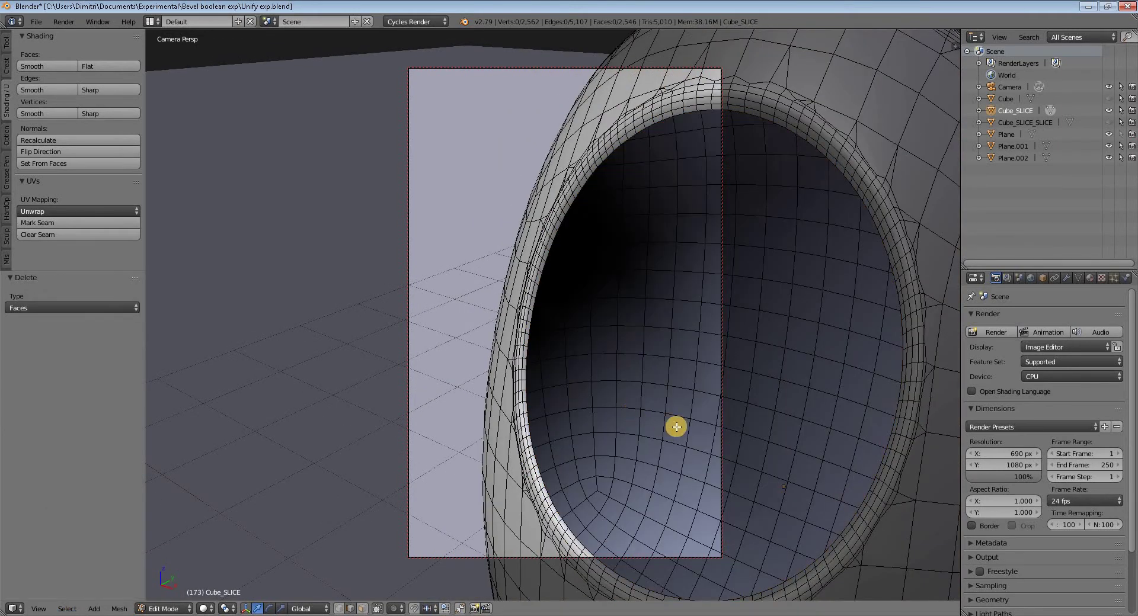
Select the full edge loop running along the large rounded rim on Cube_SLICE's back side
scroll(676, 427, "down", 3)
middle_click_drag(702, 434, 602, 421)
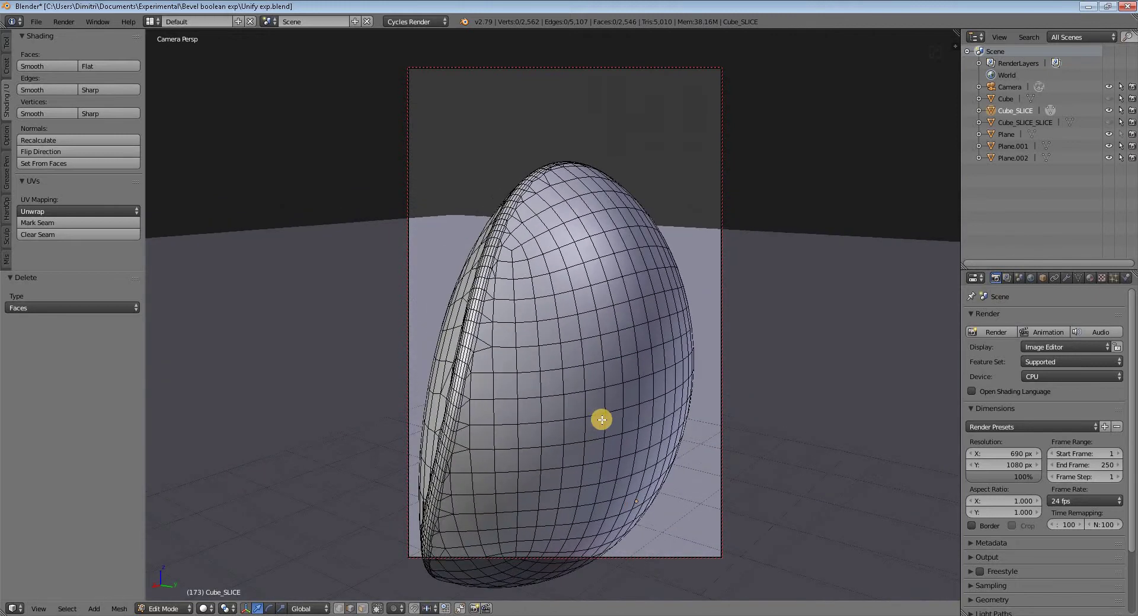
scroll(628, 413, "up", 6)
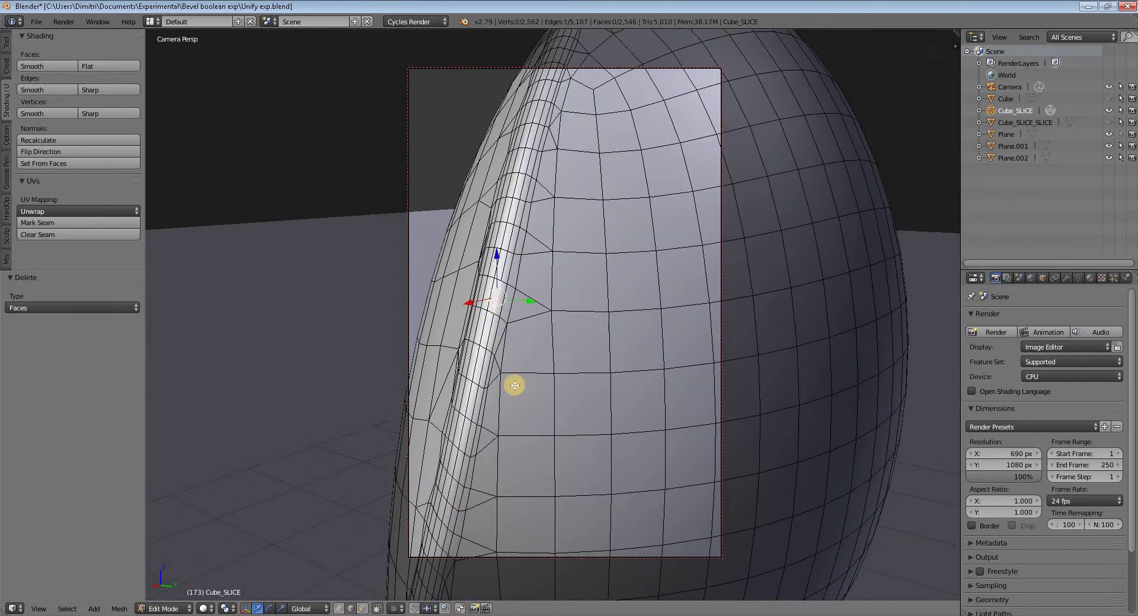
left_click(67, 609)
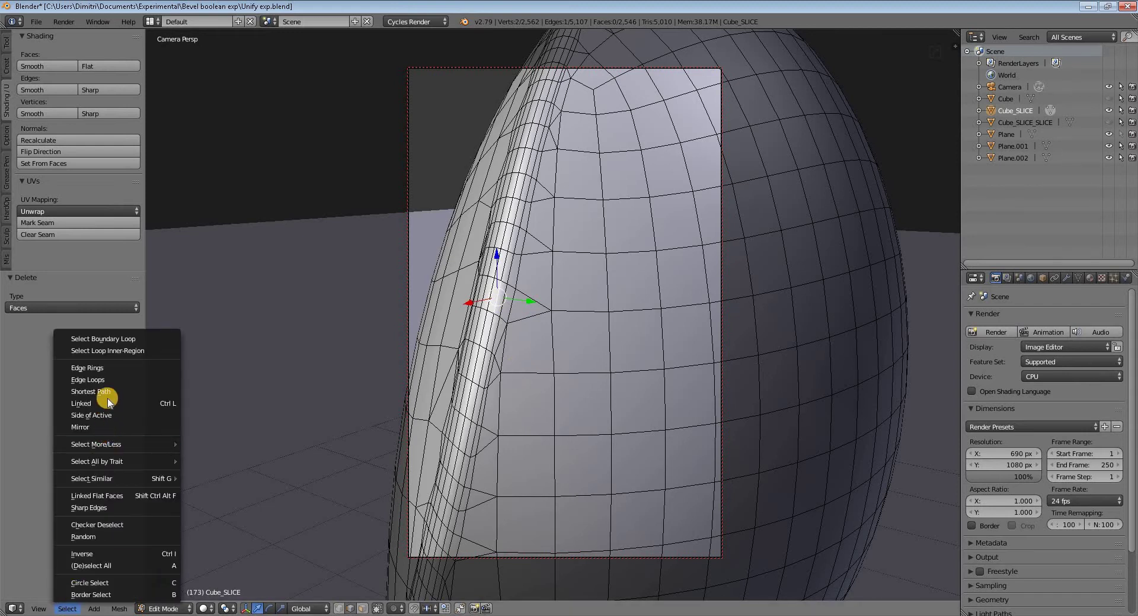
left_click(89, 380)
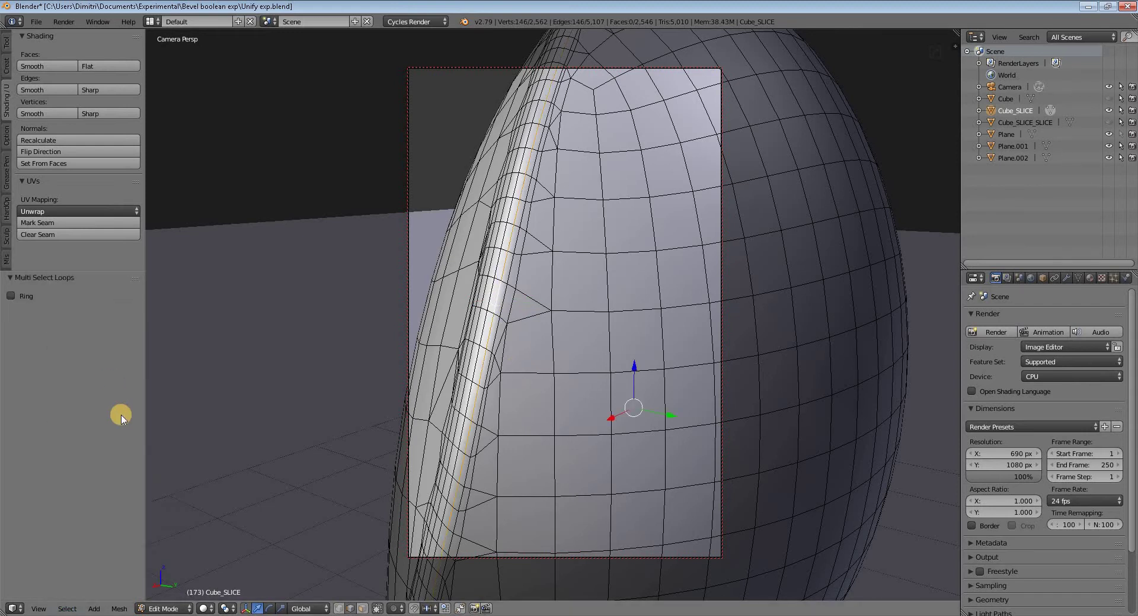
Select the back rim loop's inner region, delete those bulging back faces, and return to Object Mode
left_click(70, 608)
left_click(119, 345)
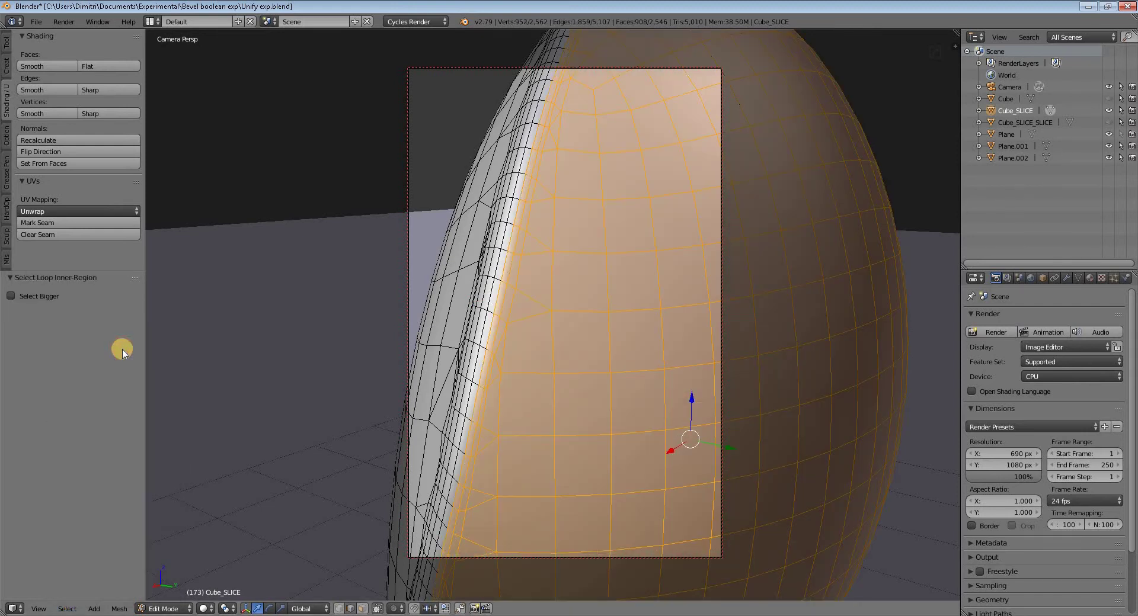
key("x")
left_click(516, 438)
scroll(521, 462, "down", 5)
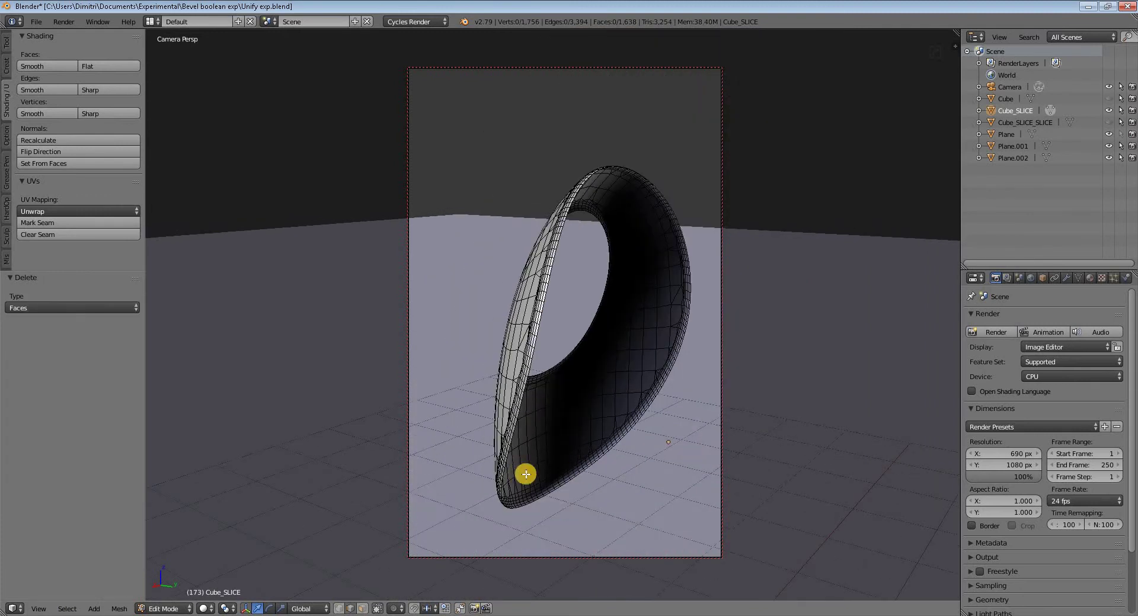
middle_click_drag(525, 474, 628, 439)
key("Tab")
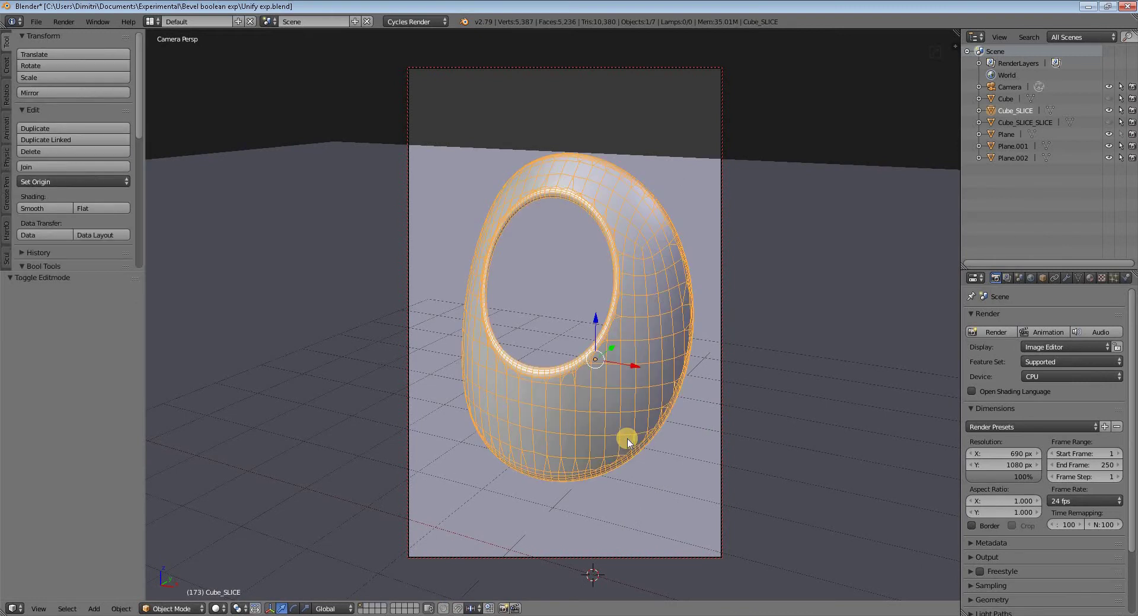
Hide the Cube_SLICE piece and show the Cube piece, viewed toward its recessed side and rounded rim
left_click(1108, 111)
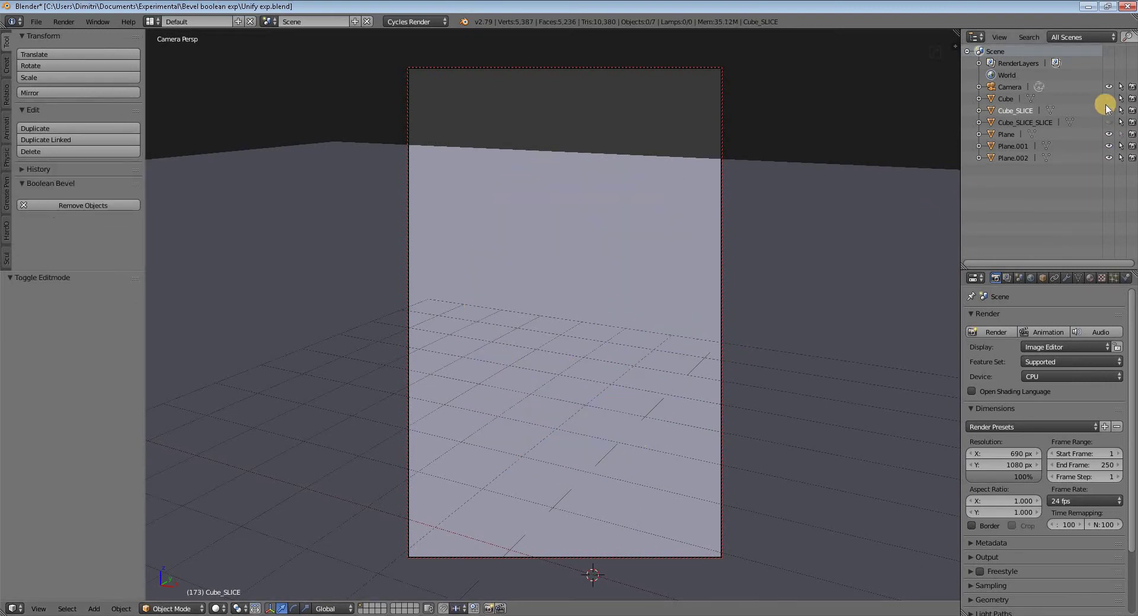
left_click(1108, 98)
scroll(618, 425, "up", 4)
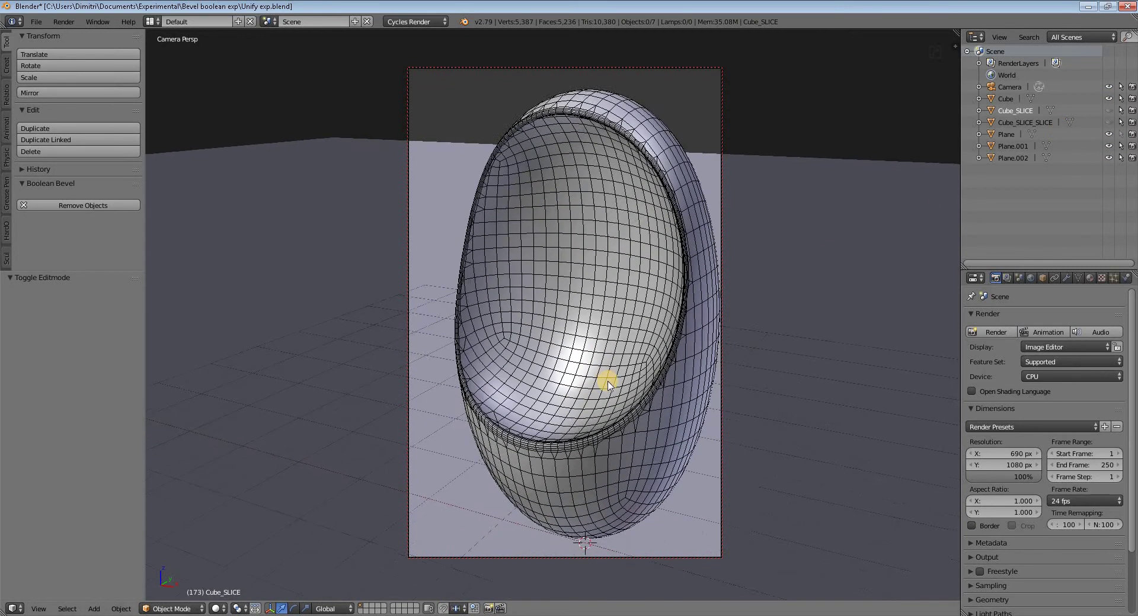
middle_click_drag(642, 434, 670, 497)
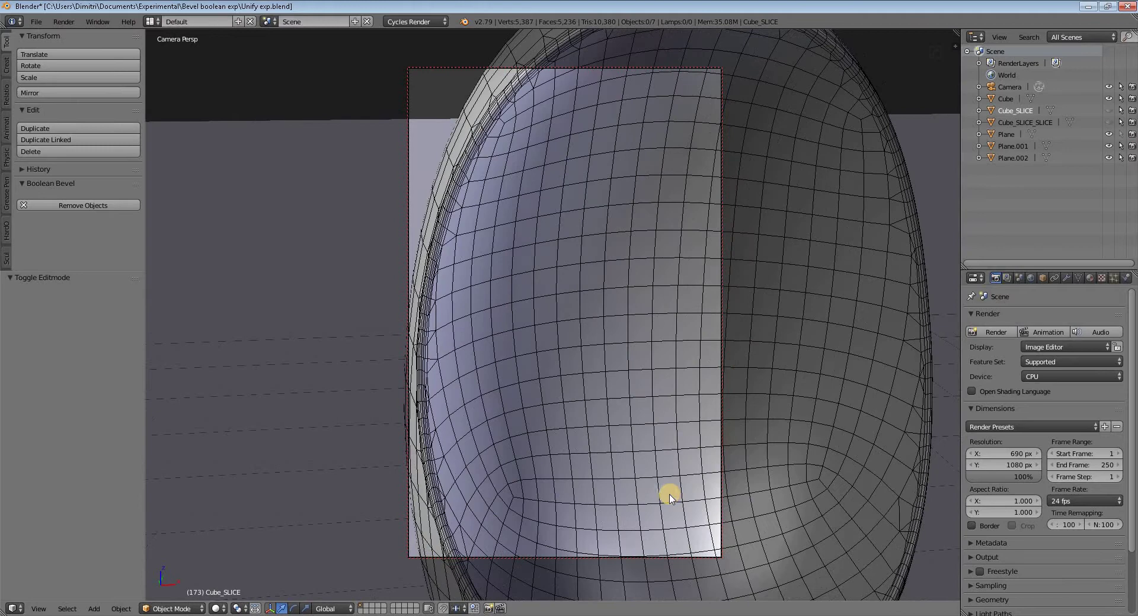
middle_click_drag(432, 420, 543, 411)
middle_click_drag(612, 408, 635, 400)
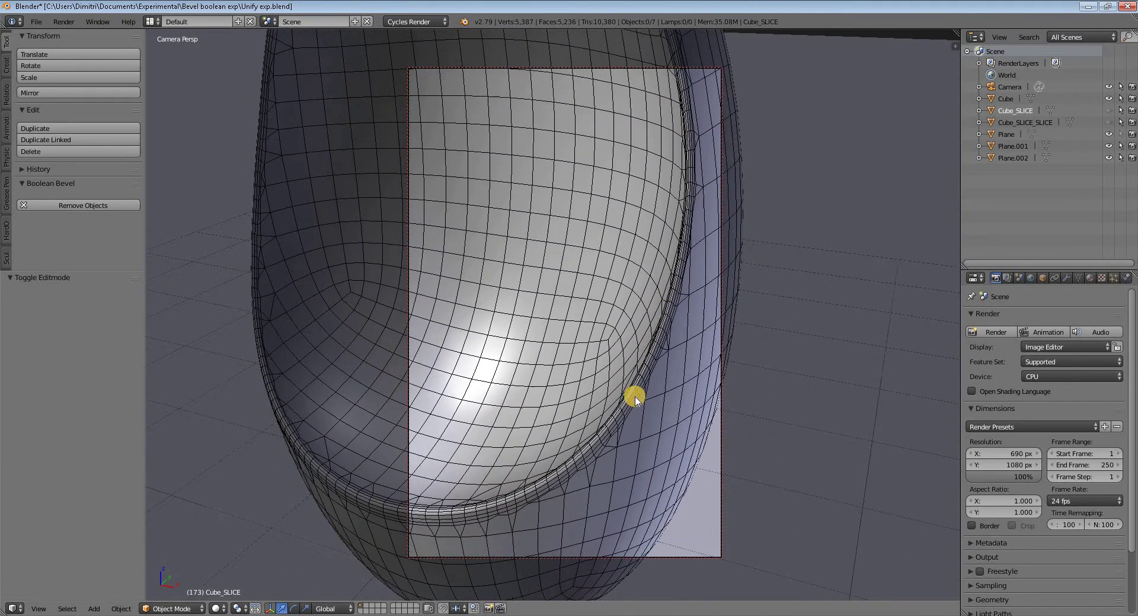
middle_click_drag(595, 463, 569, 442)
Open the Cube piece in Edit Mode and select the full edge loop along its recess's rounded rim
right_click(591, 483)
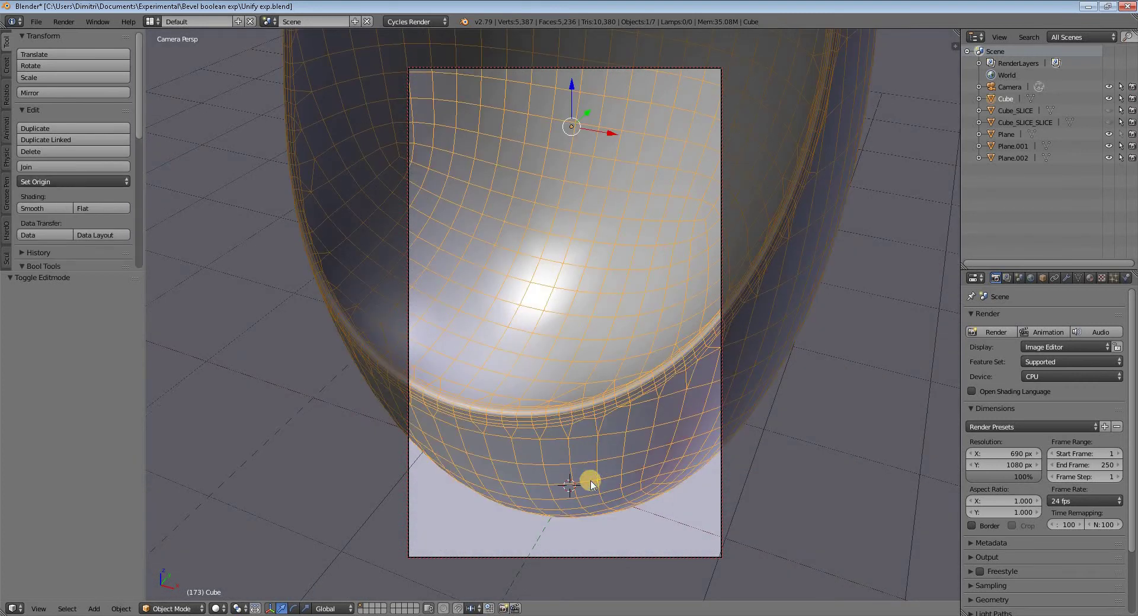
key("Tab")
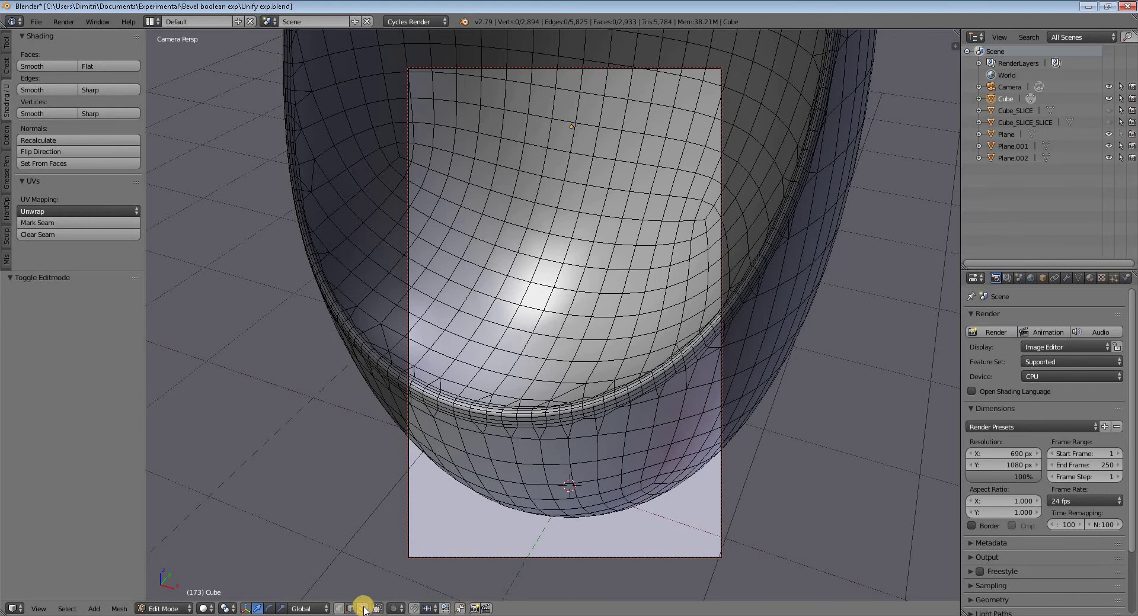
middle_click_drag(496, 475, 474, 450, "ctrl")
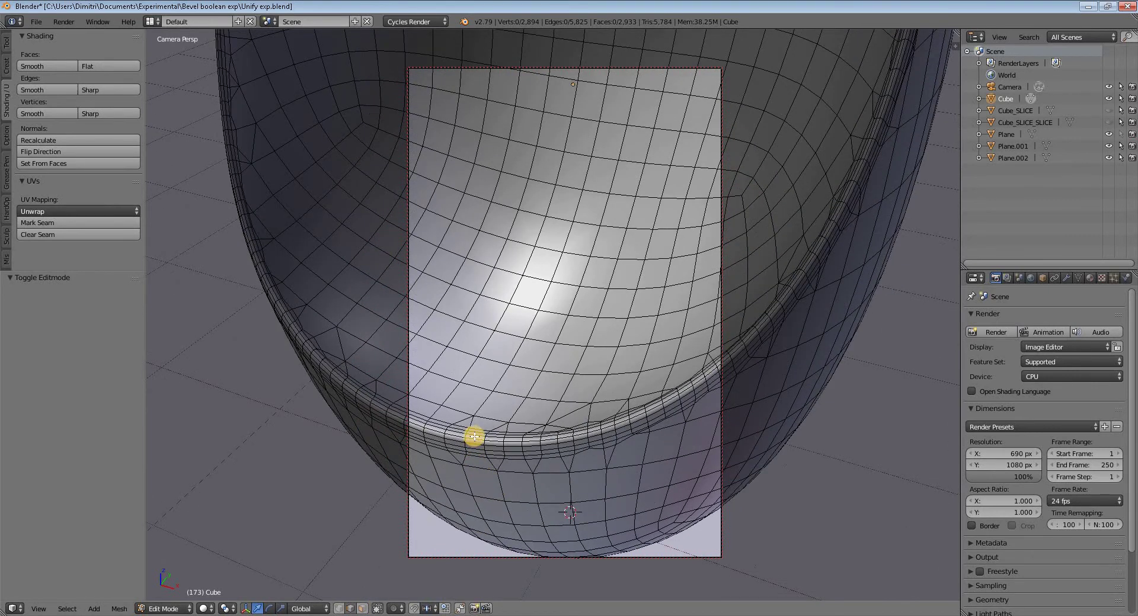
right_click(473, 435)
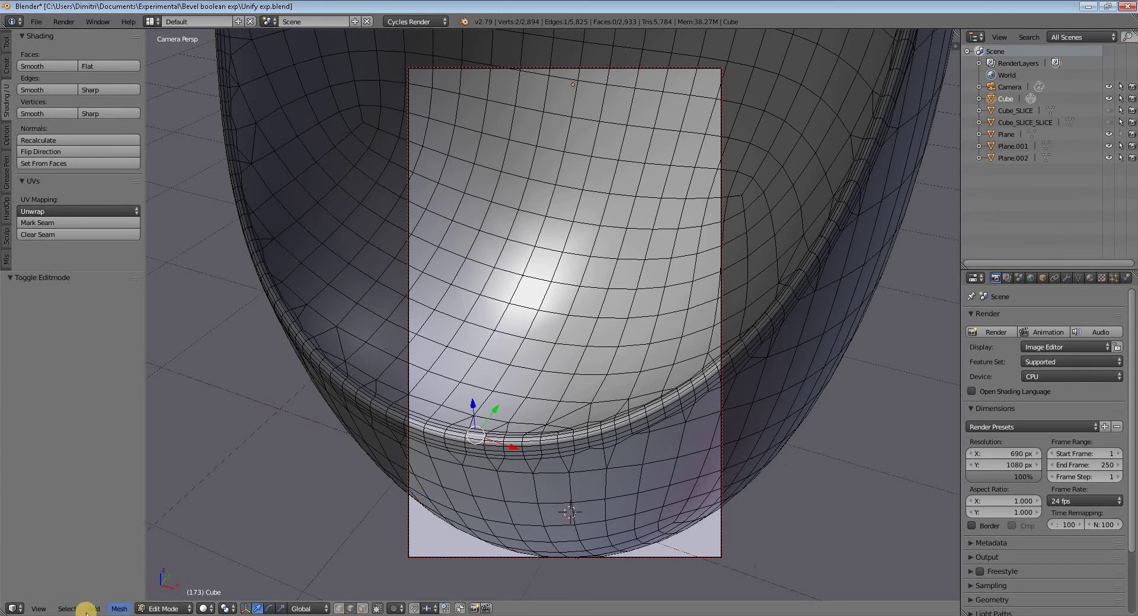
left_click(67, 609)
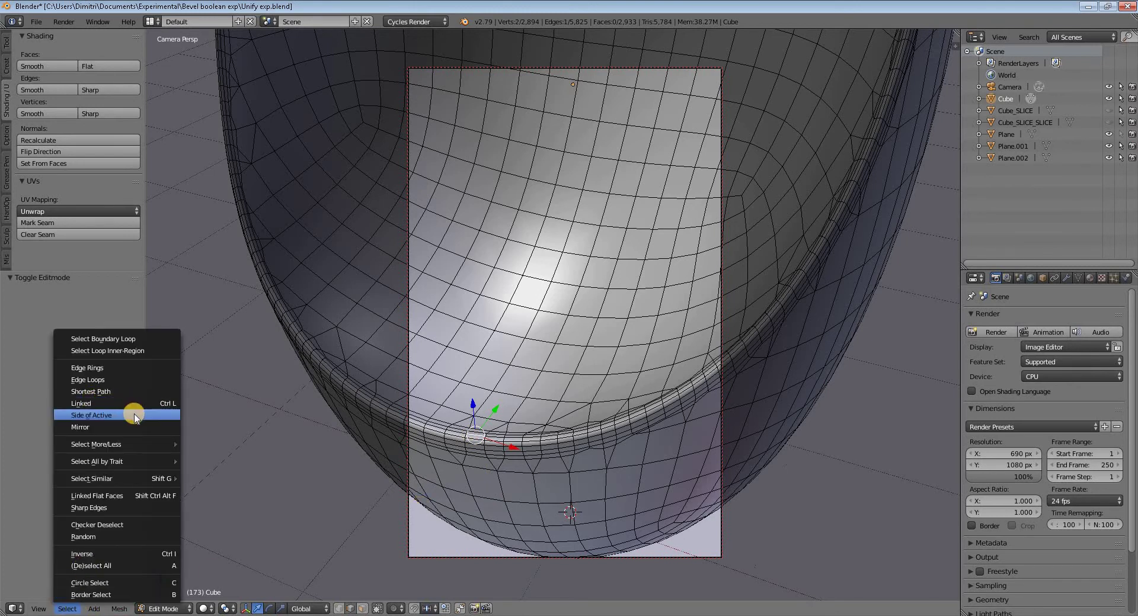
left_click(123, 381)
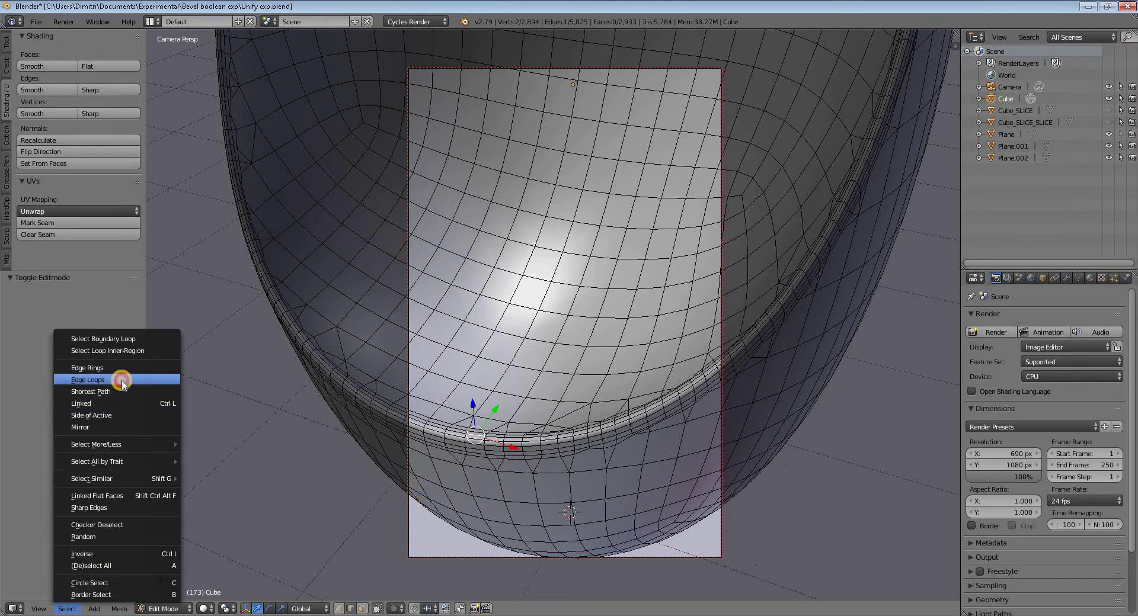
Select the inner region of Cube's rim loop and delete the recess faces
left_click(67, 609)
left_click(104, 352)
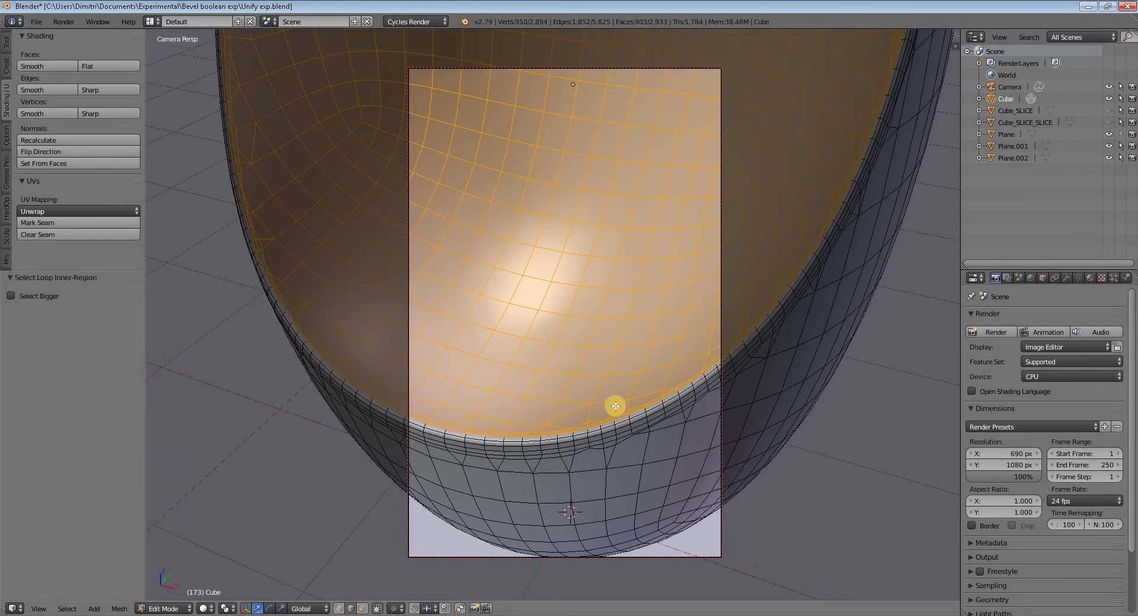
key("x")
left_click(616, 406)
Show the hidden Cube_SLICE and Cube_SLICE_SLICE pieces again together with Cube
scroll(617, 407, "down", 8)
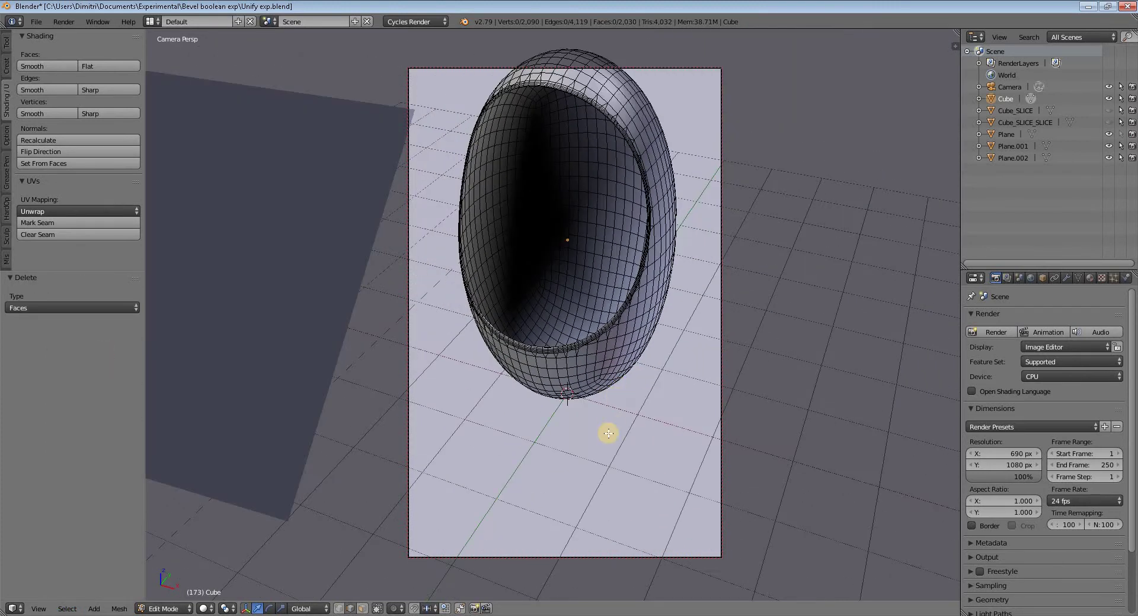
mouse_move(608, 433)
middle_mouse_down()
mouse_move(554, 403)
mouse_move(599, 419)
middle_mouse_up()
middle_click_drag(621, 455, 602, 464)
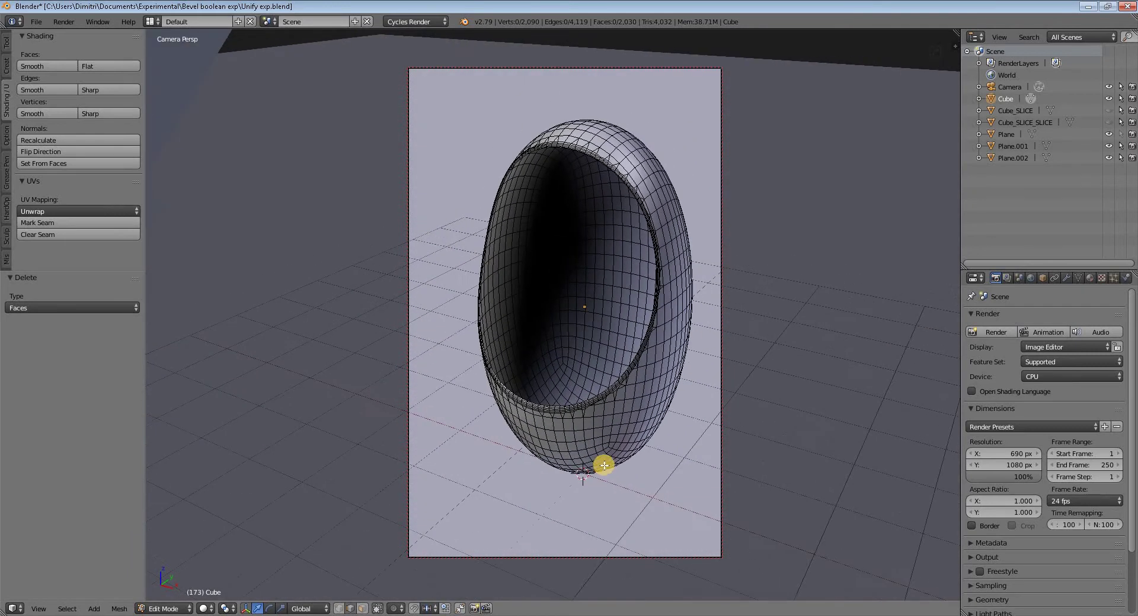
left_click(1108, 111)
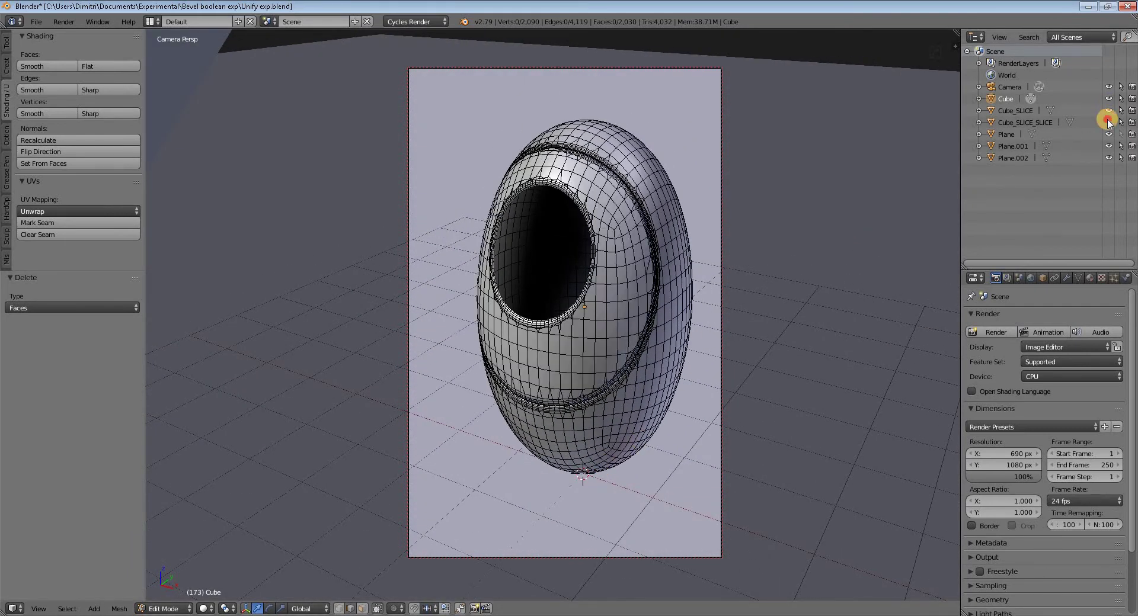
left_click(1108, 122)
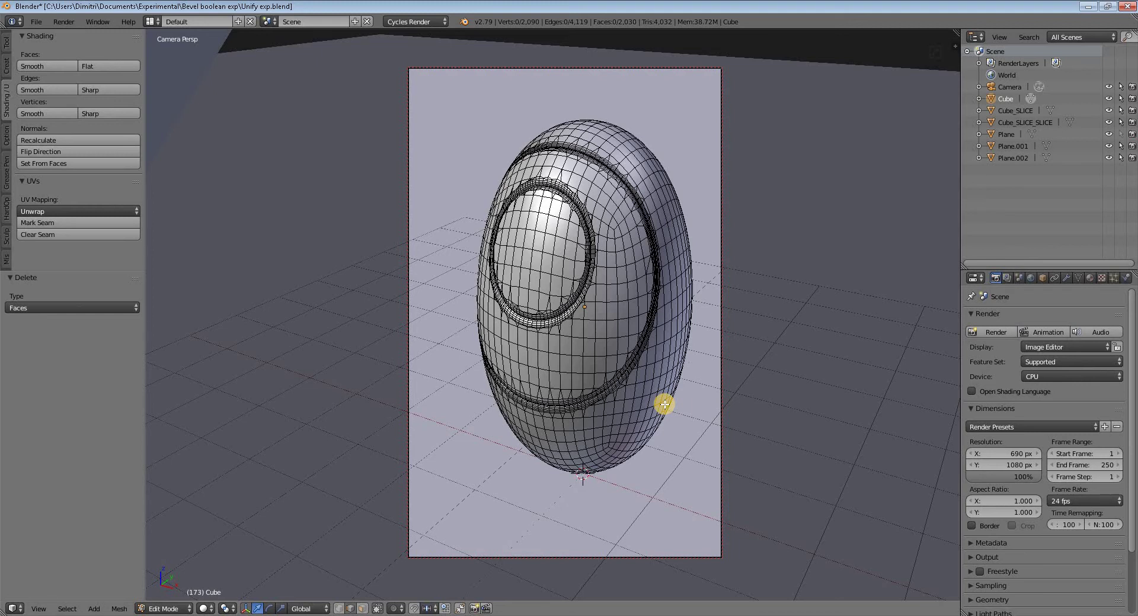
Return to Object Mode and join the Cube_SLICE and Cube_SLICE_SLICE pieces into one object
scroll(658, 382, "up", 3)
scroll(664, 389, "up", 5)
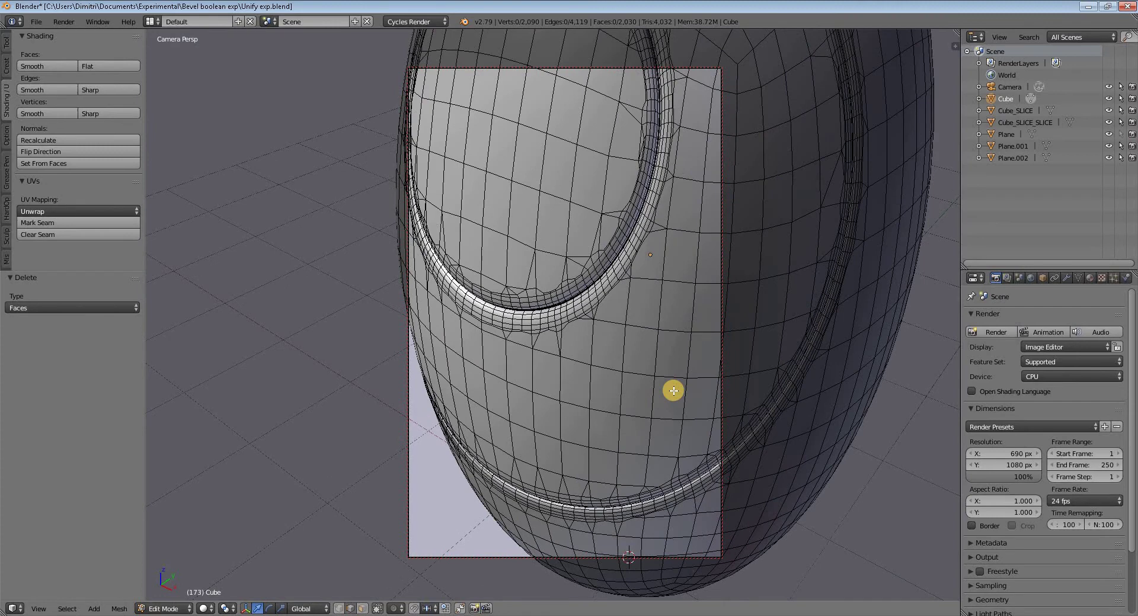
middle_click_drag(615, 462, 646, 438)
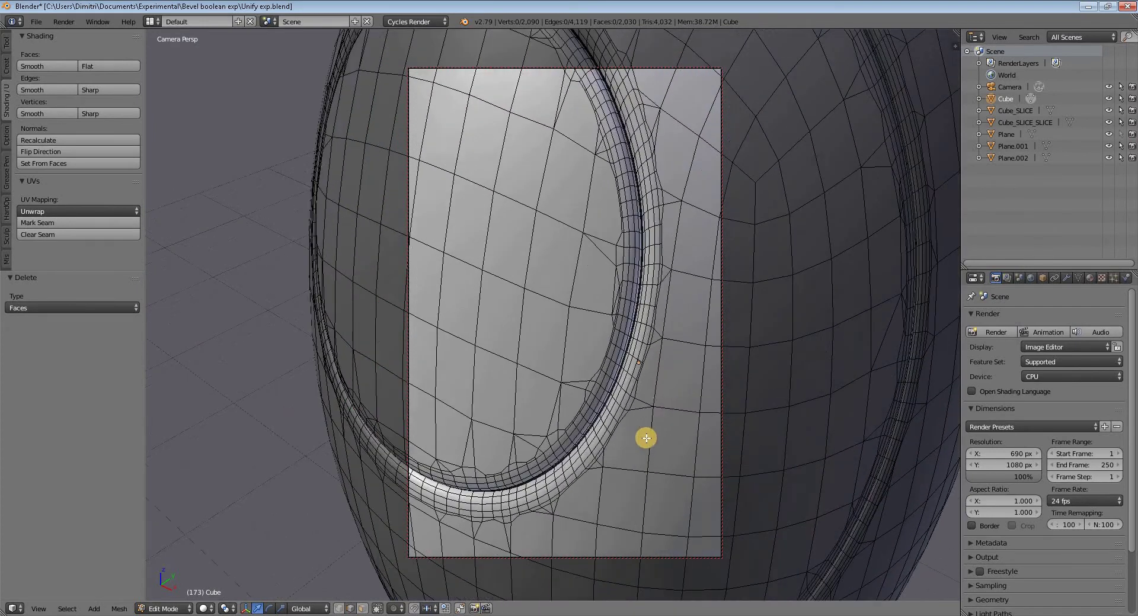
middle_click_drag(706, 398, 701, 399)
middle_click_drag(676, 449, 703, 437)
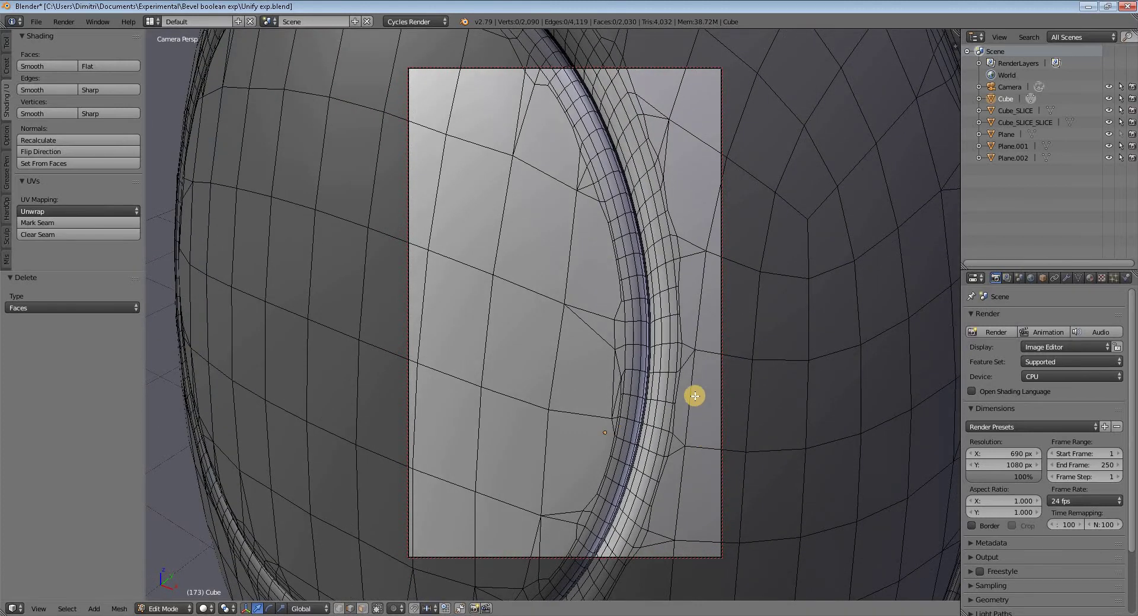
key("Tab")
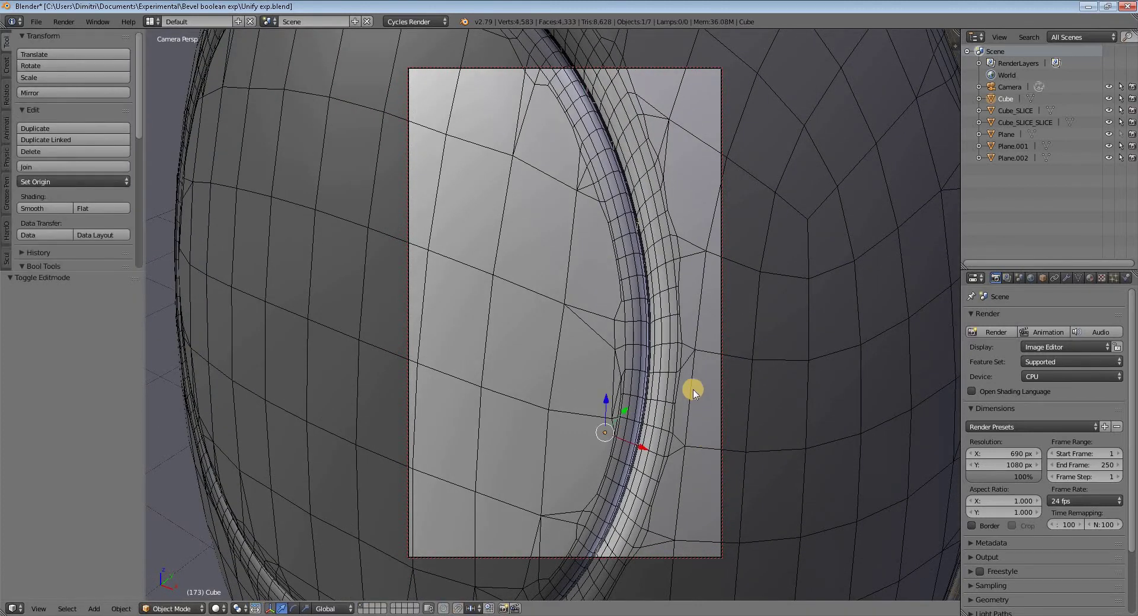
right_click(689, 389)
right_click(634, 382, "shift")
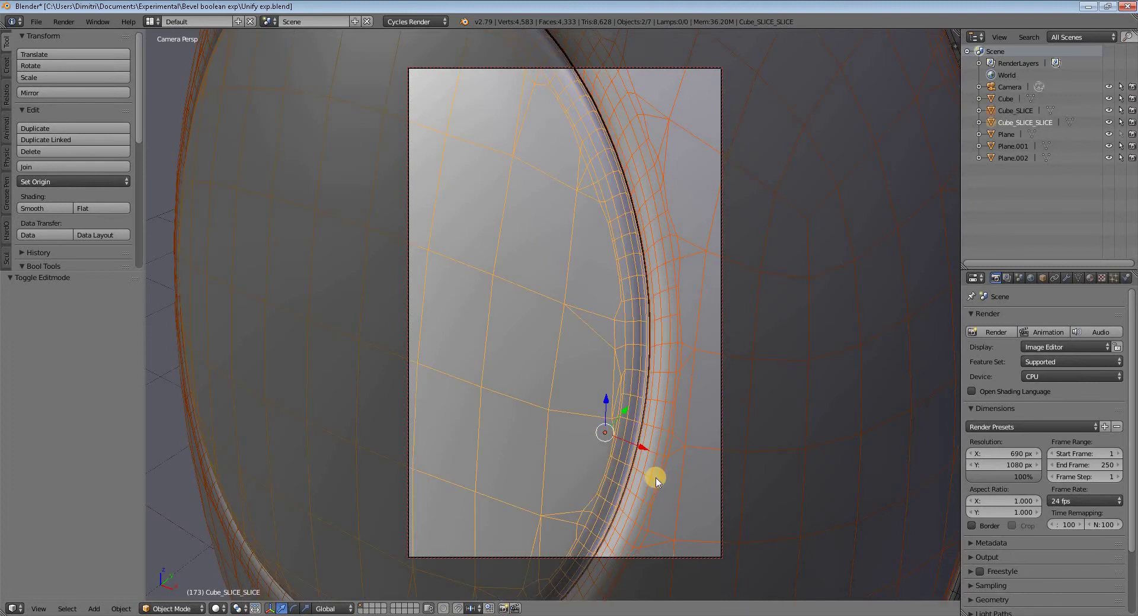
key("ctrl+j")
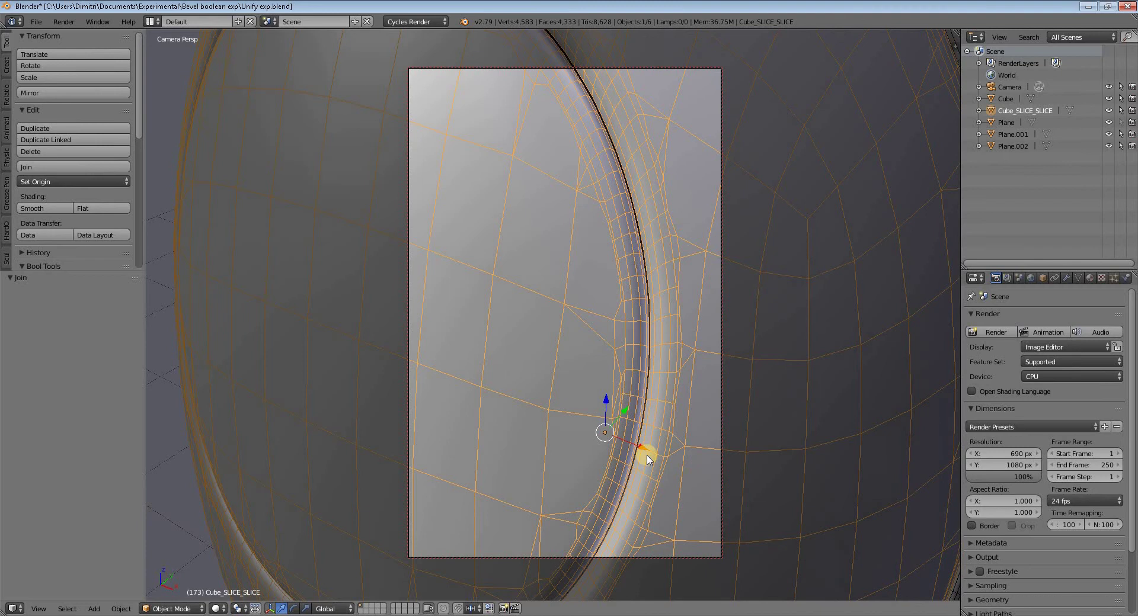
In Edit Mode on the joined piece, select the two facing edge loops along the inner circular seam
key("Tab")
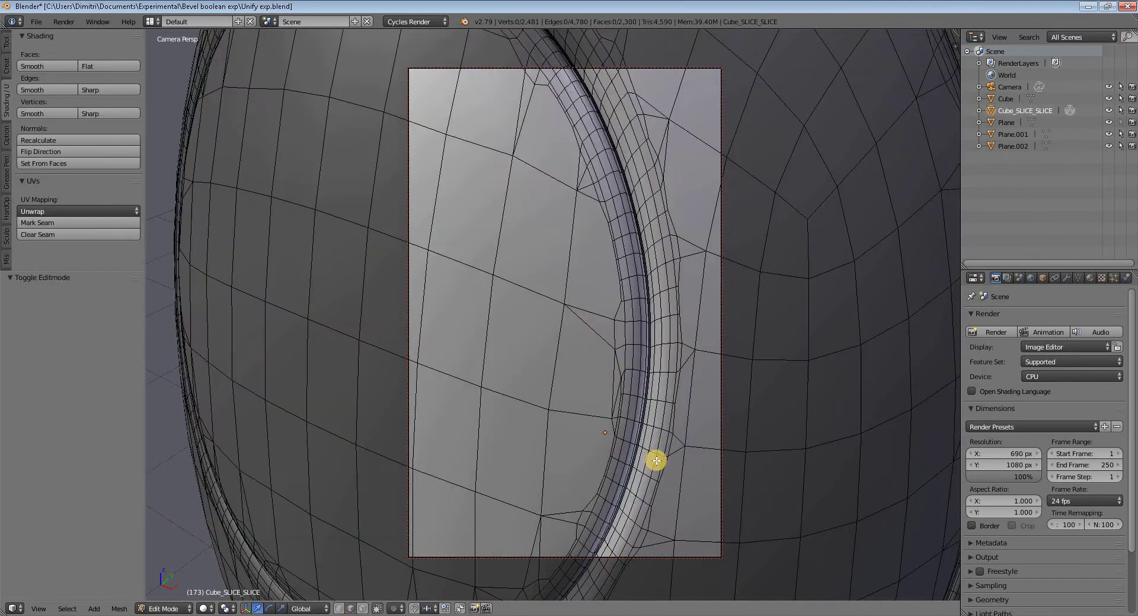
scroll(663, 464, "up", 3)
scroll(559, 463, "down", 4, "ctrl")
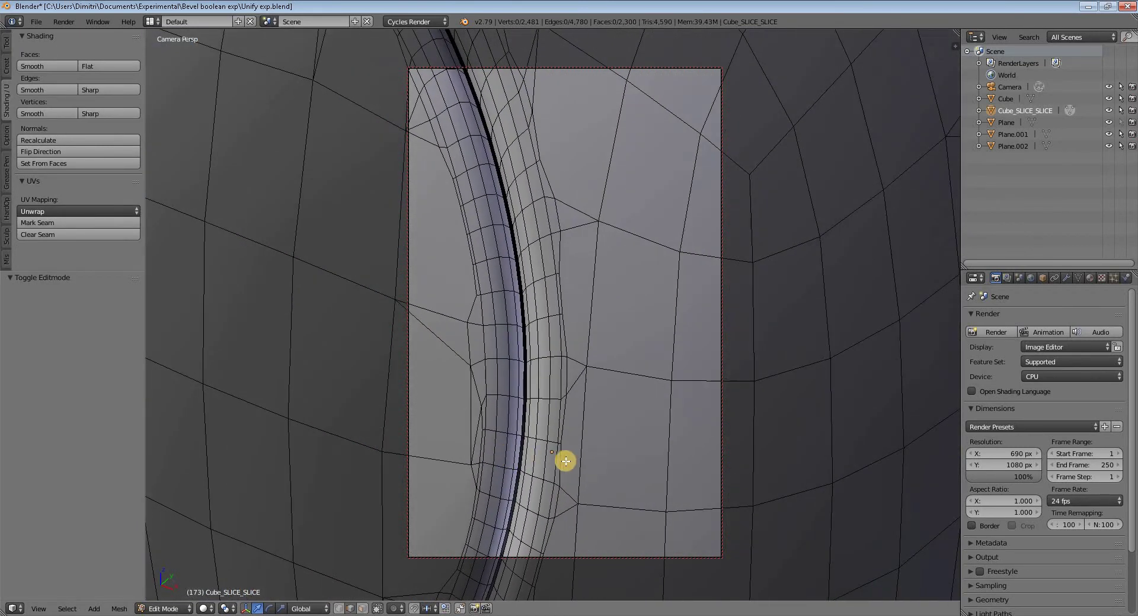
scroll(610, 472, "up", 3, "ctrl")
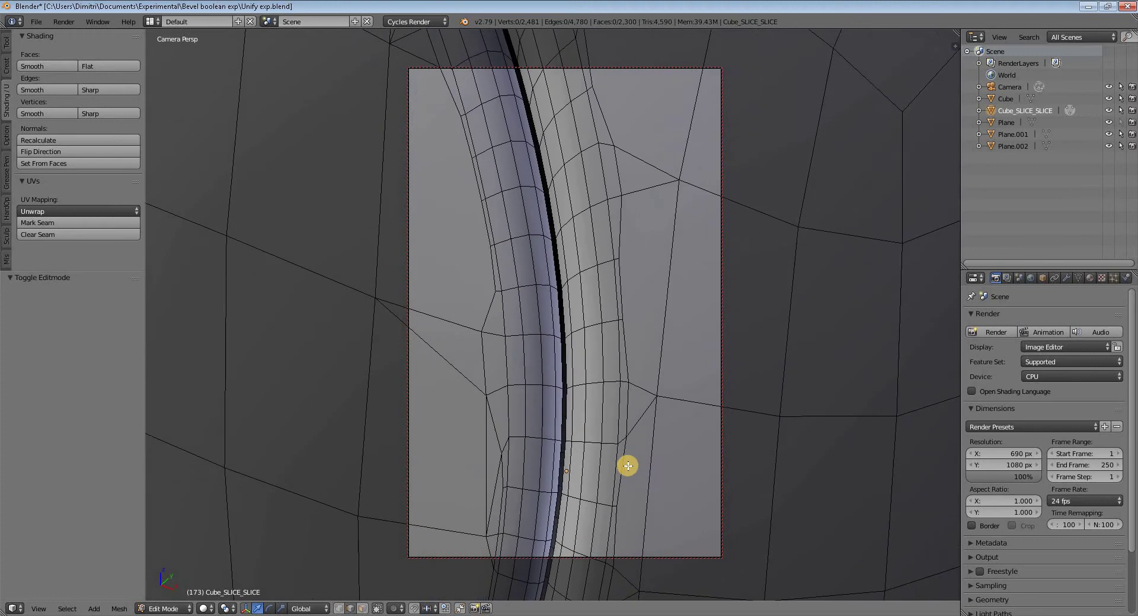
right_click(567, 453)
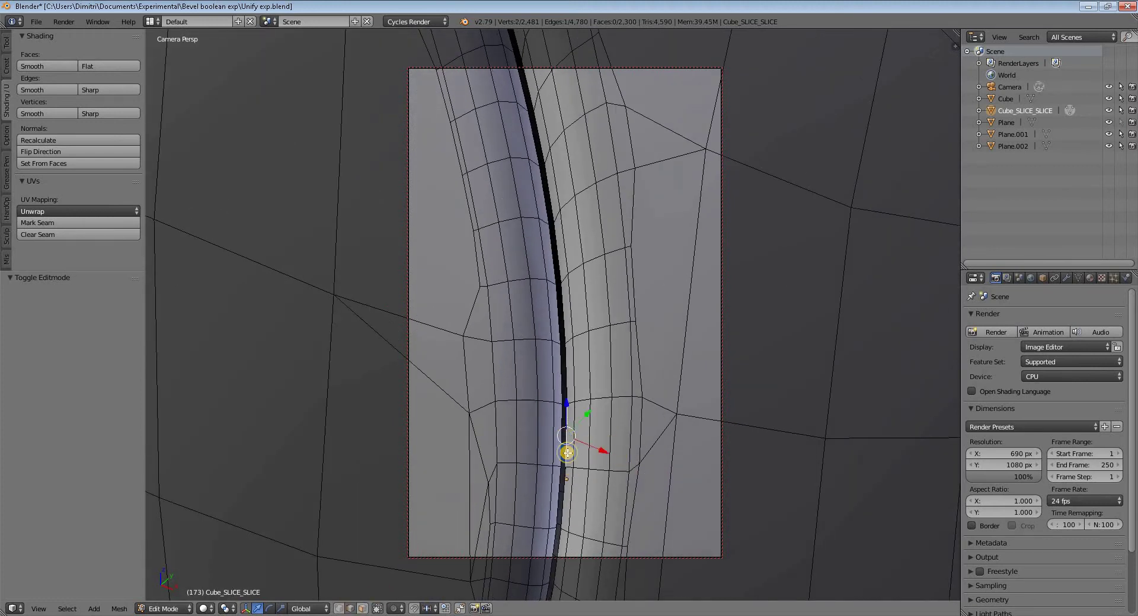
right_click(561, 439, "shift")
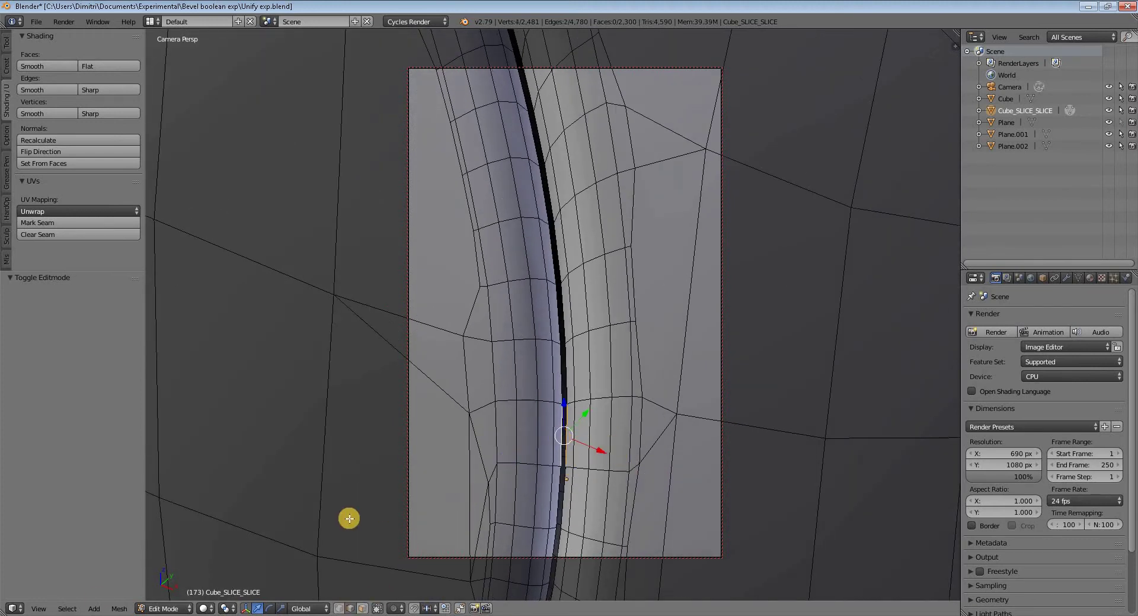
left_click(67, 609)
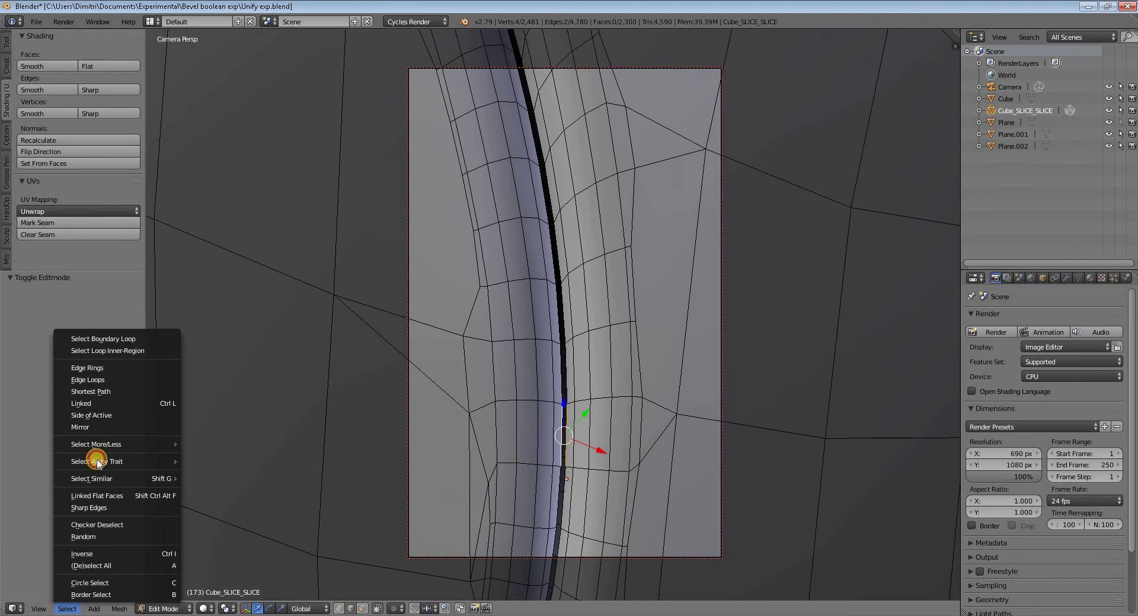
left_click(98, 382)
scroll(575, 531, "down", 2)
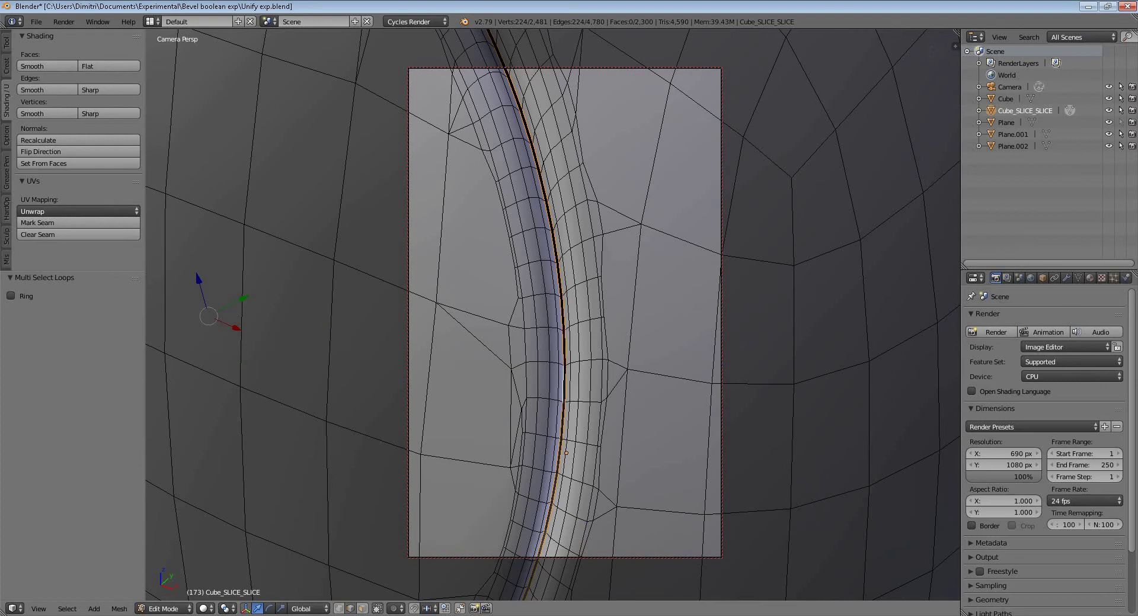
Bridge the two selected edge loops to close the gap around the inner circular seam
left_click(121, 610)
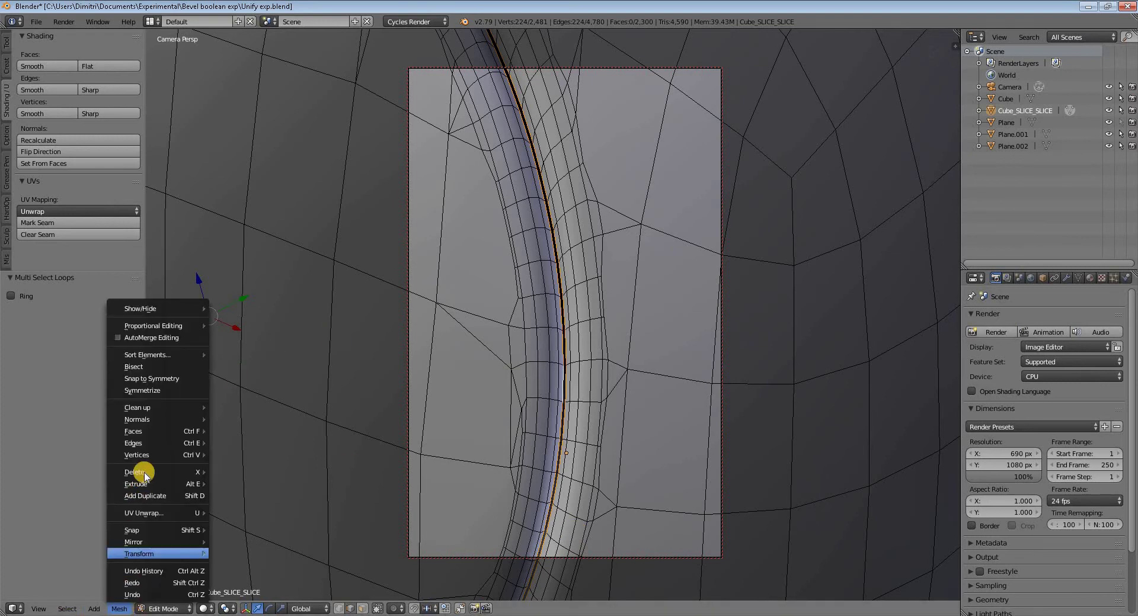
mouse_move(147, 444)
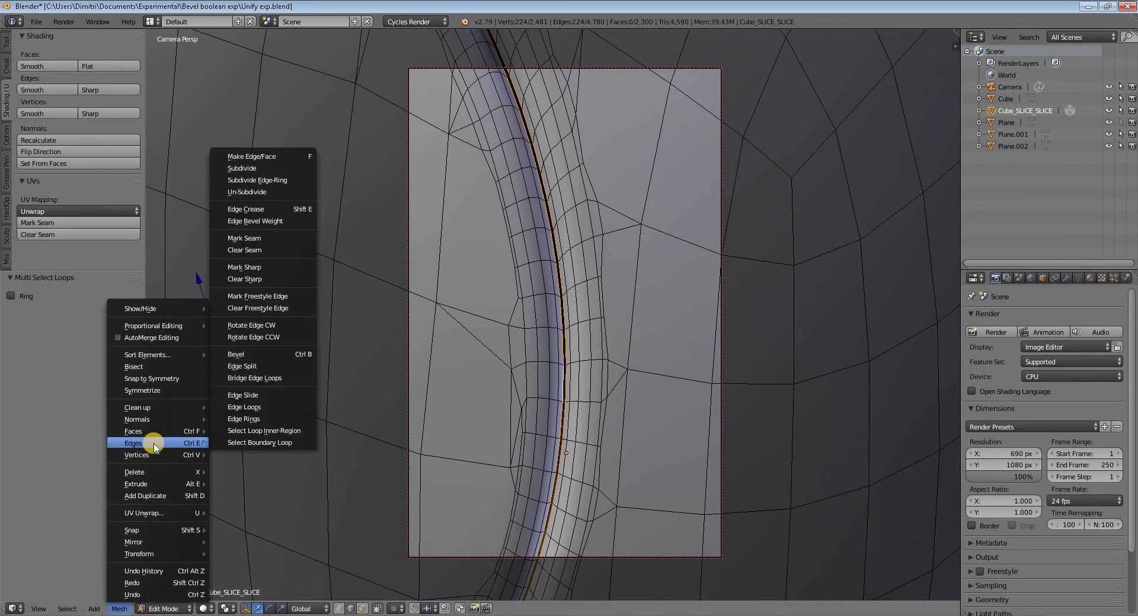
left_click(251, 378)
middle_click_drag(628, 460, 628, 458)
scroll(629, 458, "down", 5)
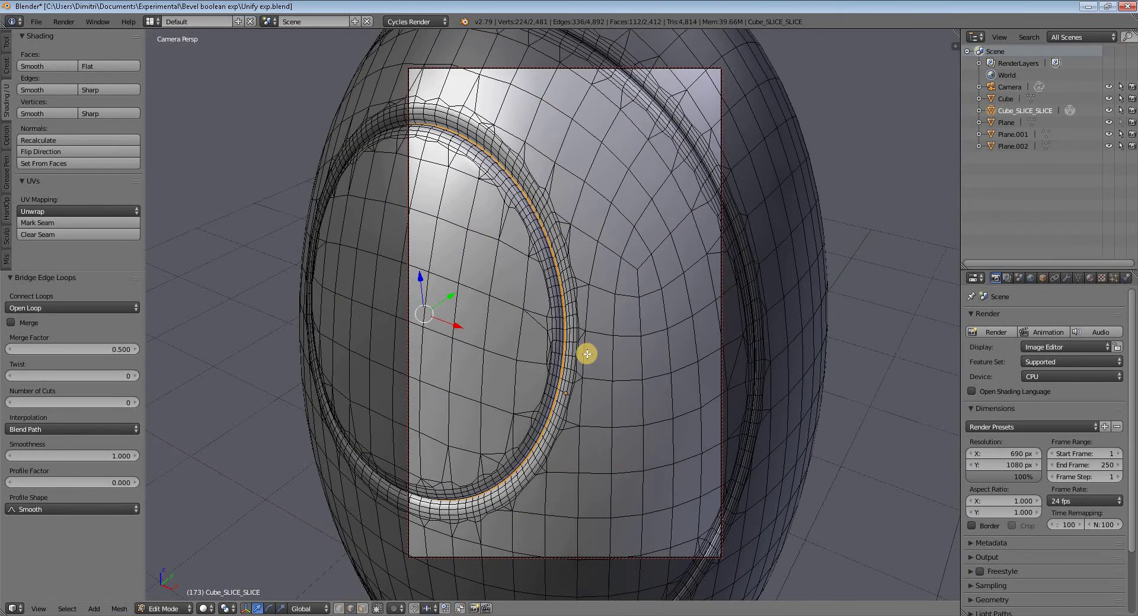
Return to Object Mode and join the bridged piece into the Cube object, with Cube as the active object
middle_click_drag(638, 368, 536, 416)
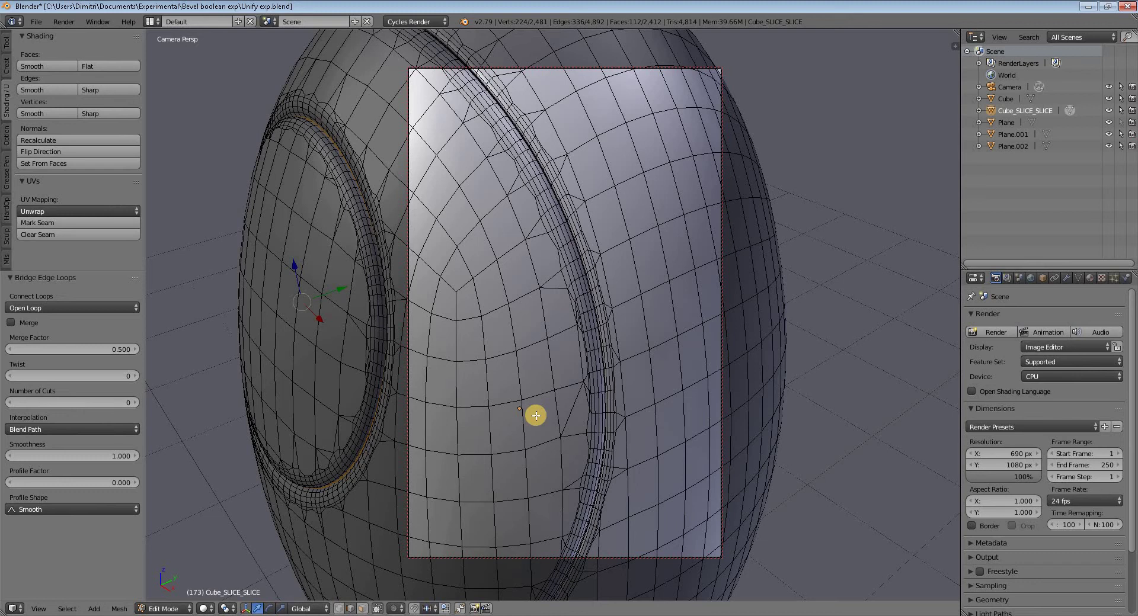
key("Tab")
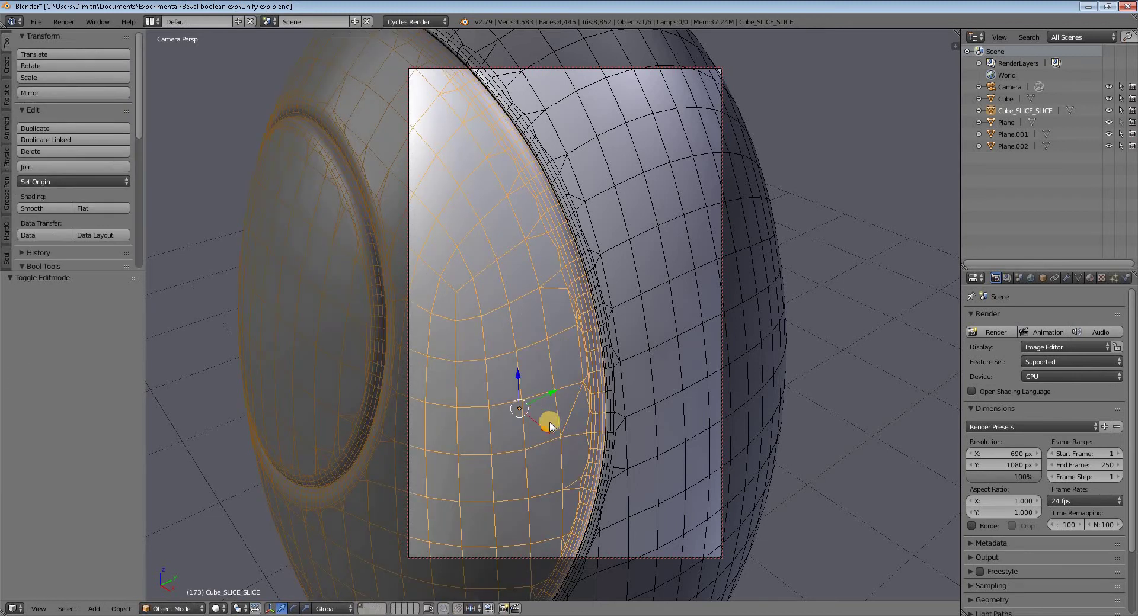
right_click(653, 398, "shift")
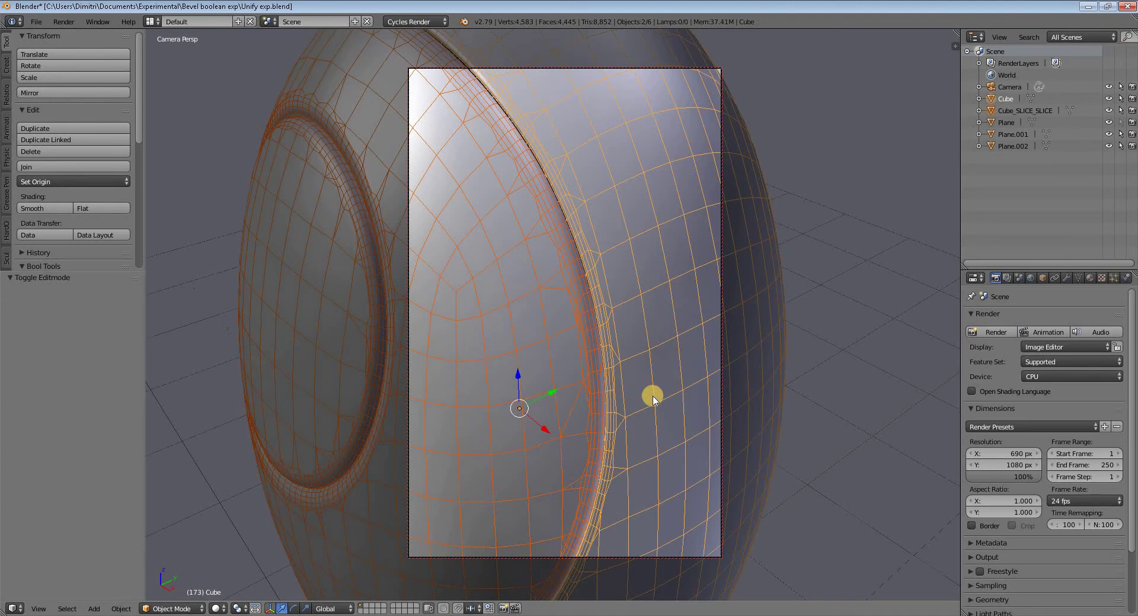
key("ctrl+j")
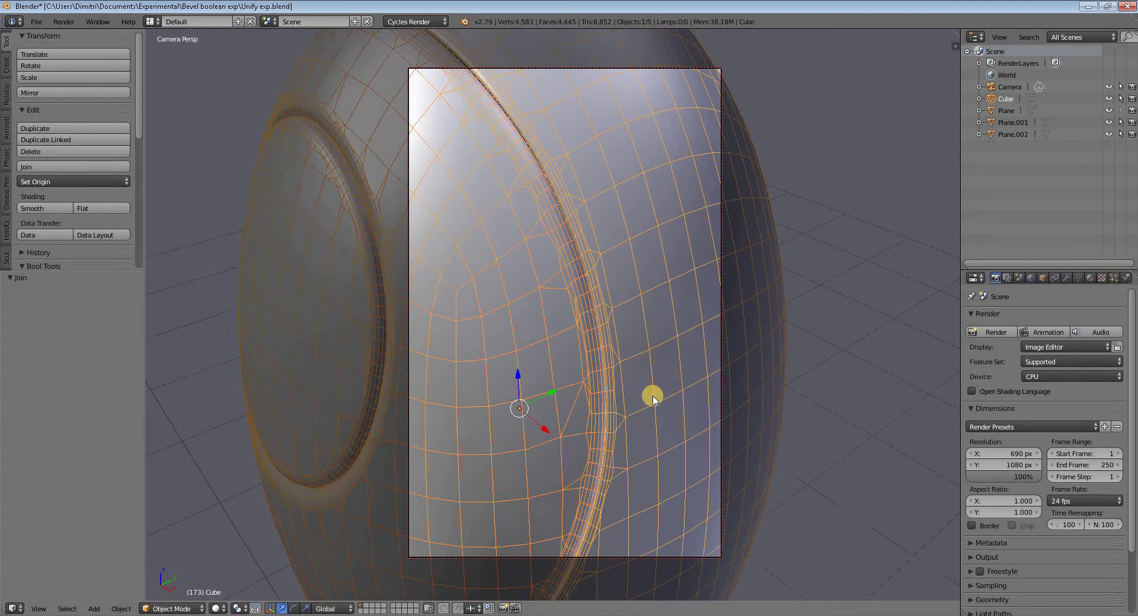
In Edit Mode on the merged Cube, select the two facing edge loops along the larger outer seam
scroll(652, 392, "up", 5)
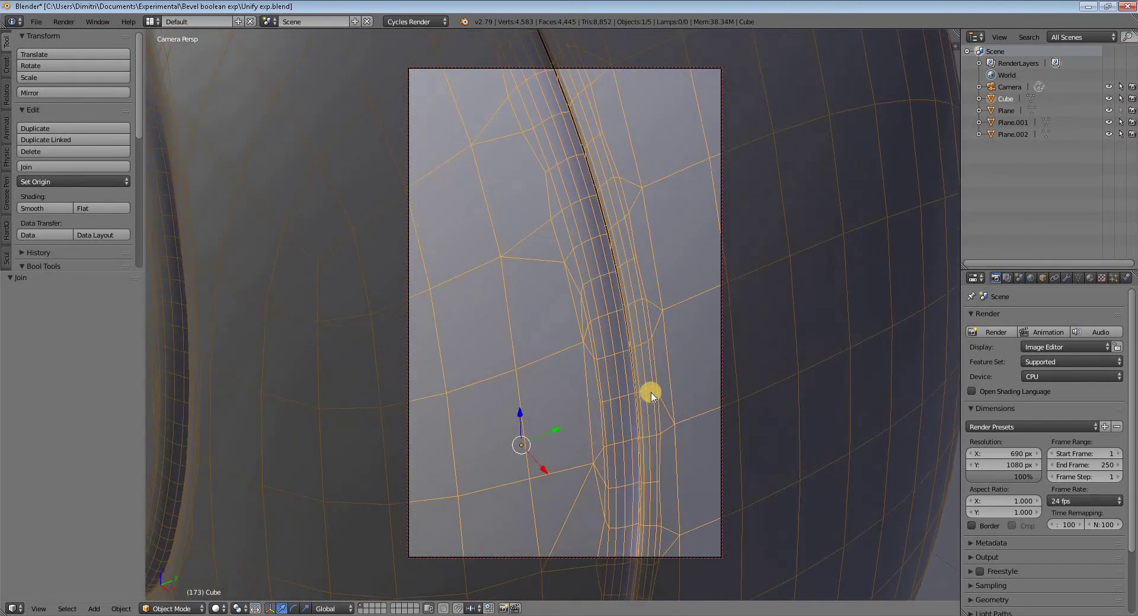
scroll(617, 404, "up", 4)
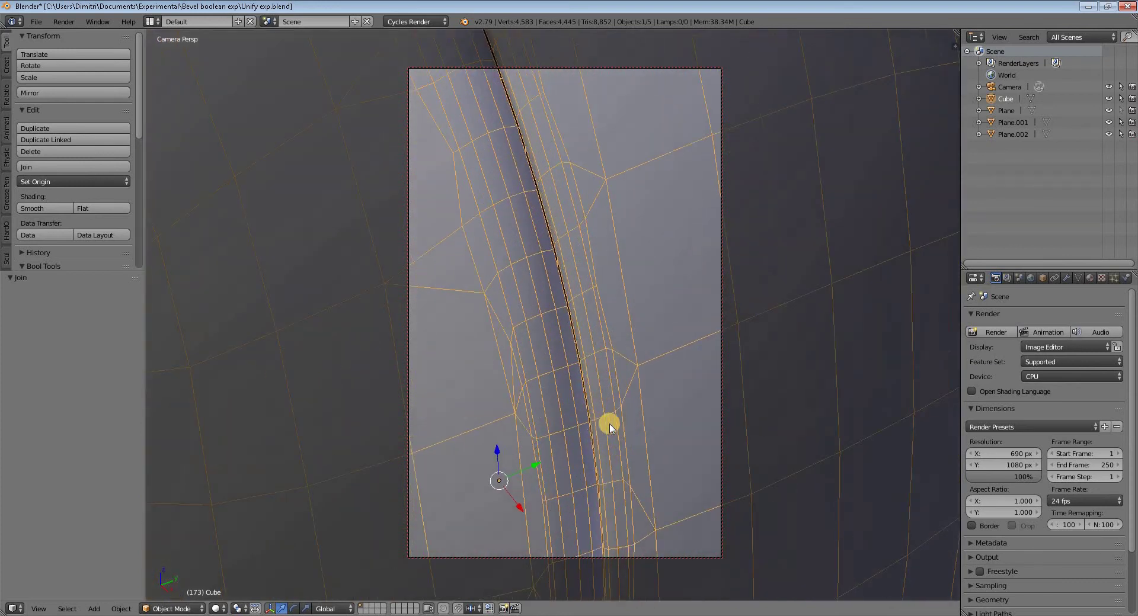
key("Tab")
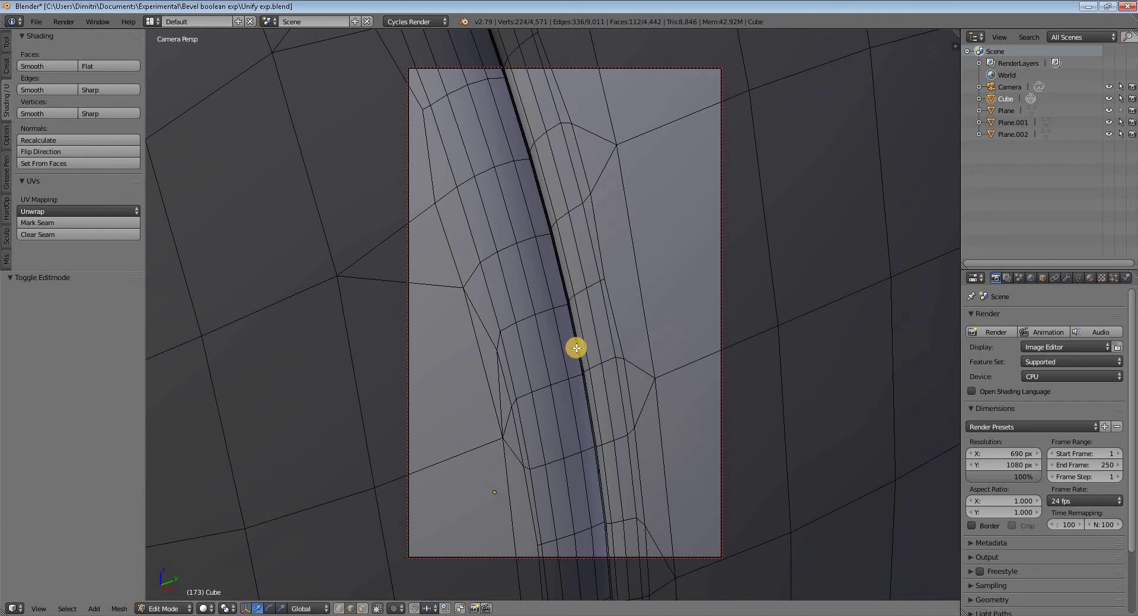
right_click(581, 367)
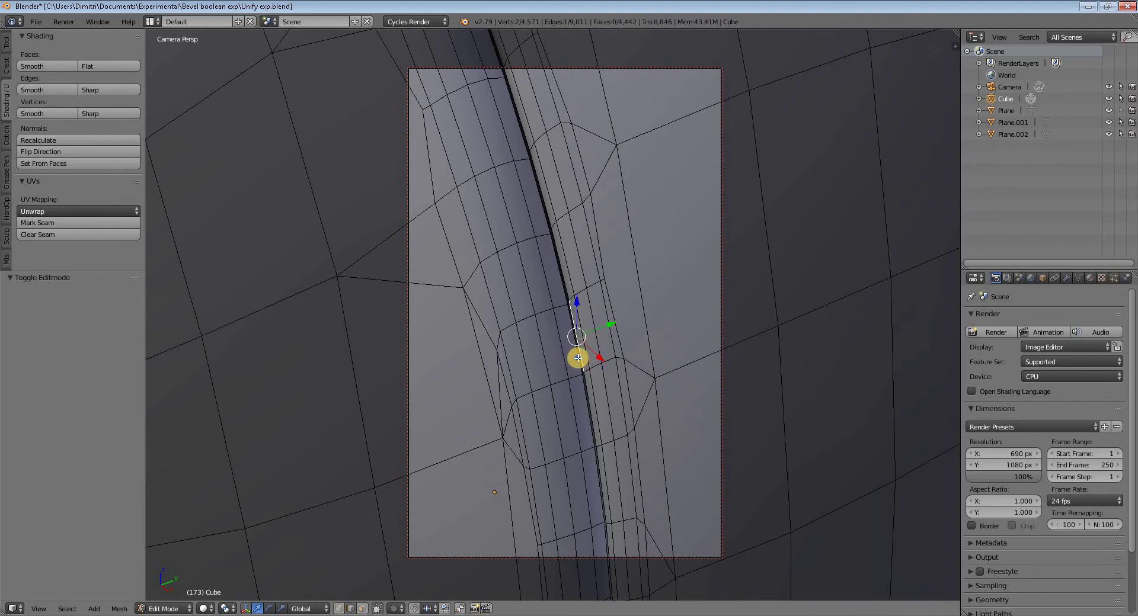
left_click(67, 609)
left_click(107, 387)
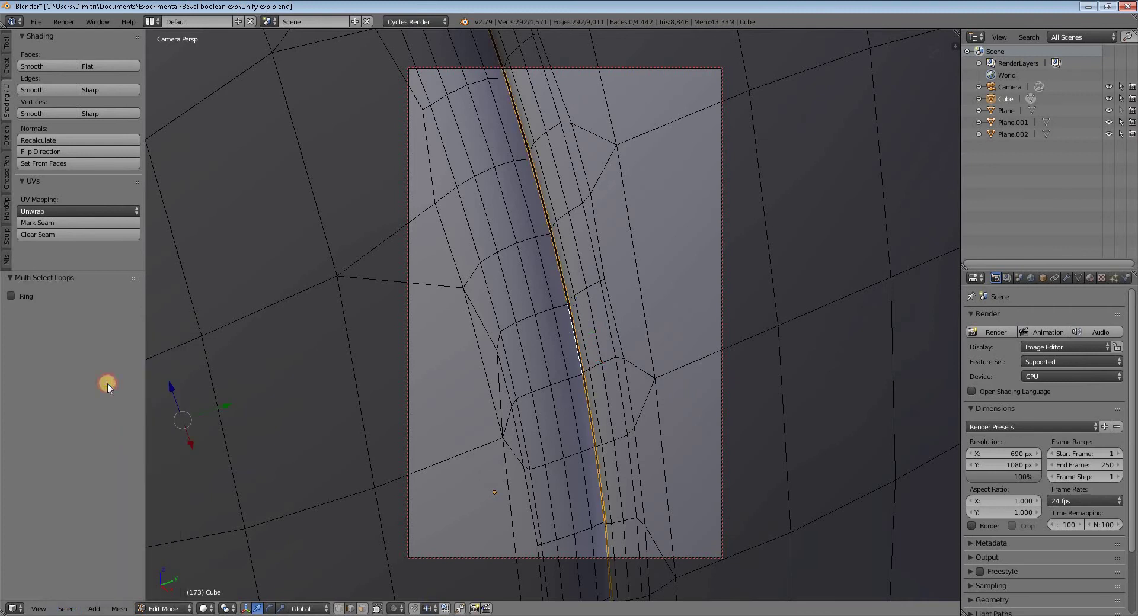
Bridge the selected edge loops to close the gap along the egg's larger outer seam
left_click(119, 608)
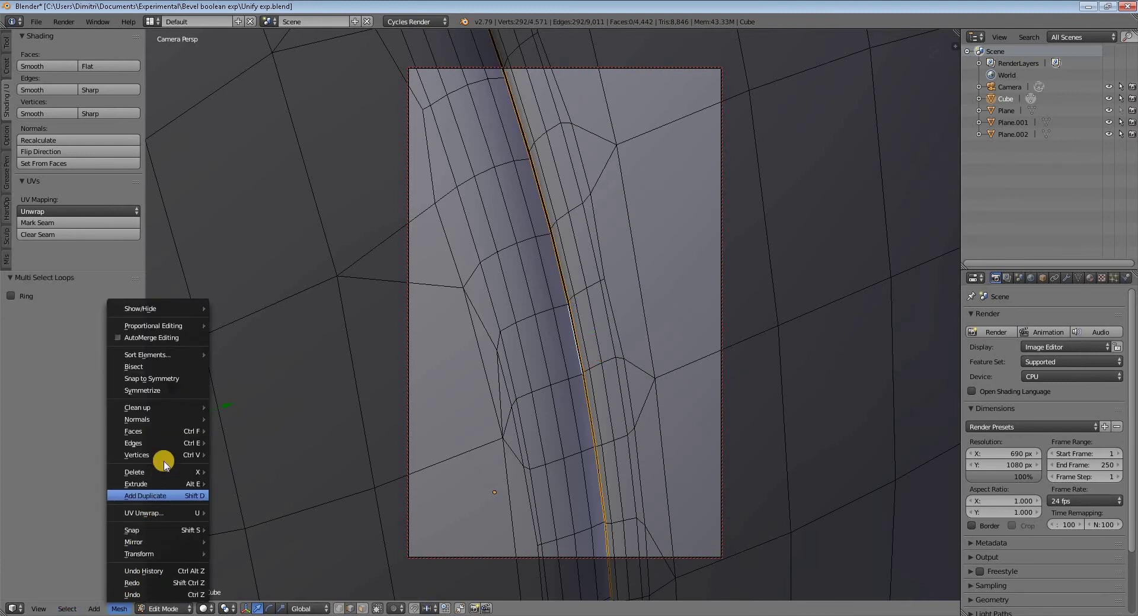
mouse_move(163, 443)
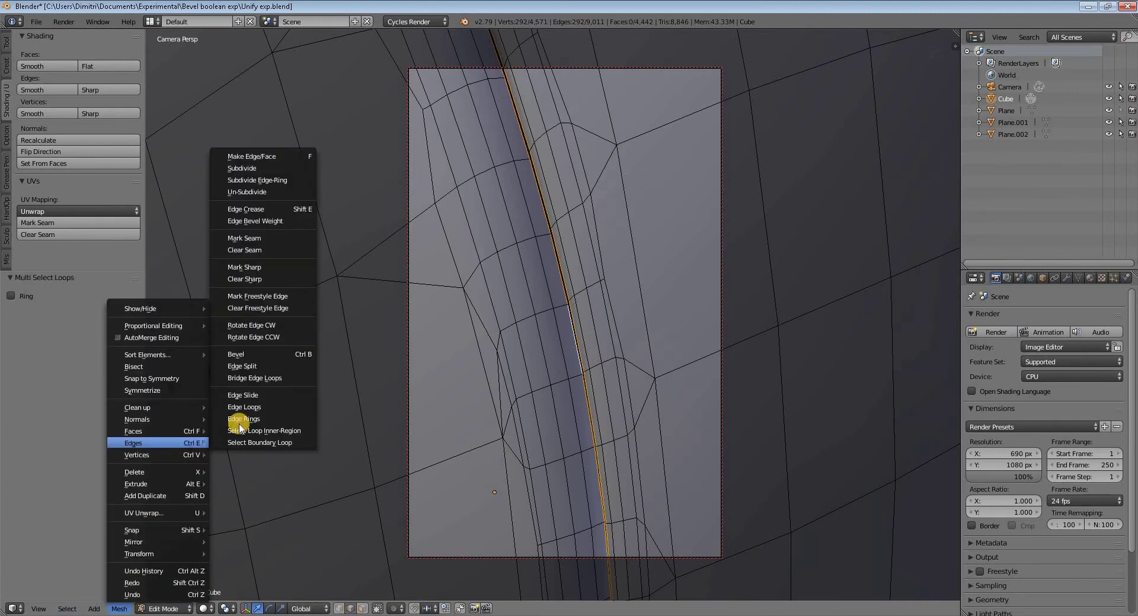
left_click(264, 378)
scroll(560, 477, "down", 6)
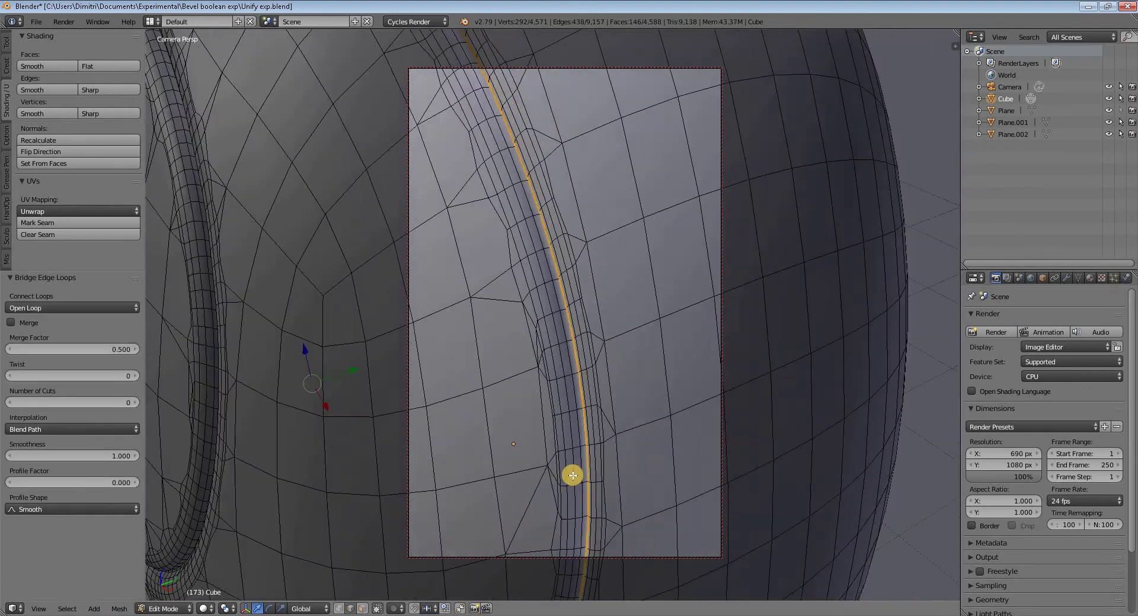
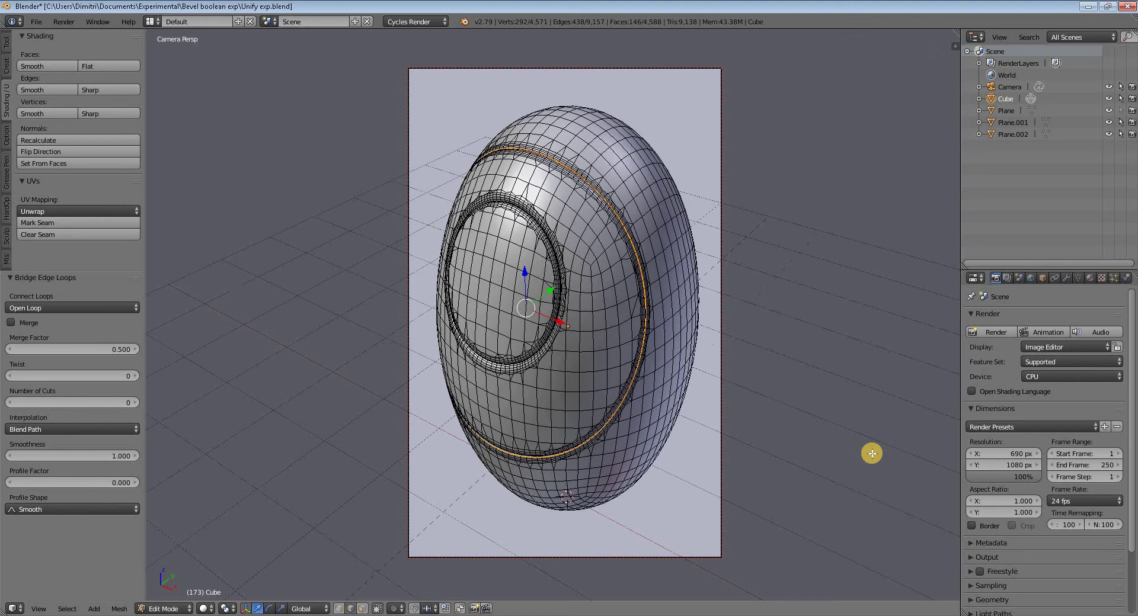
Deselect the whole mesh, render the unified egg from the camera, and inspect both seams in the render
mouse_move(681, 452)
middle_mouse_down()
mouse_move(673, 476)
mouse_move(673, 462)
middle_mouse_up()
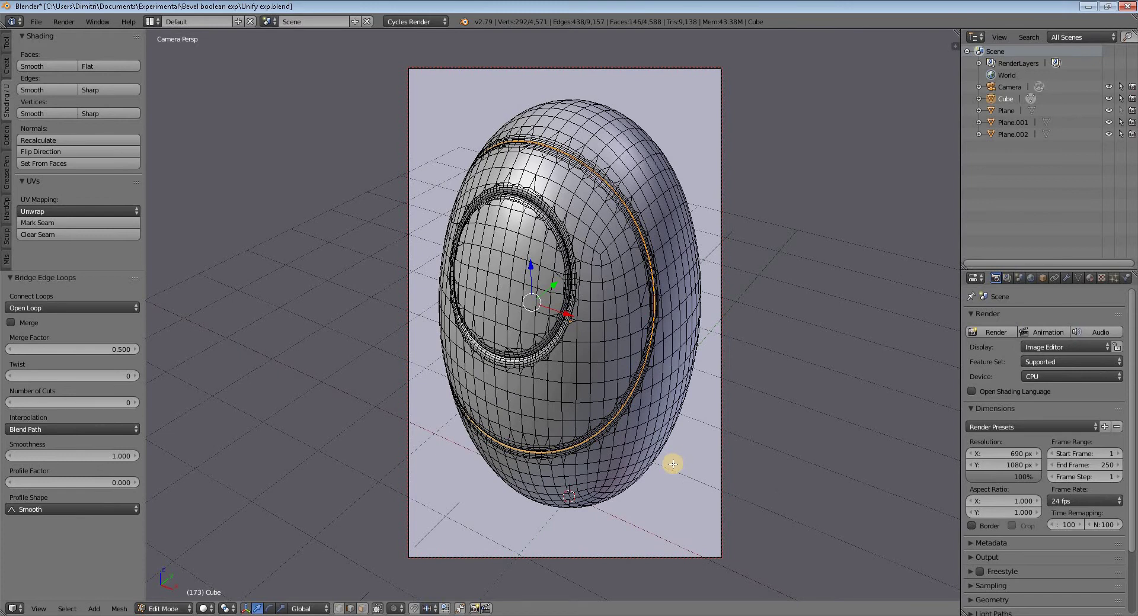
key("a")
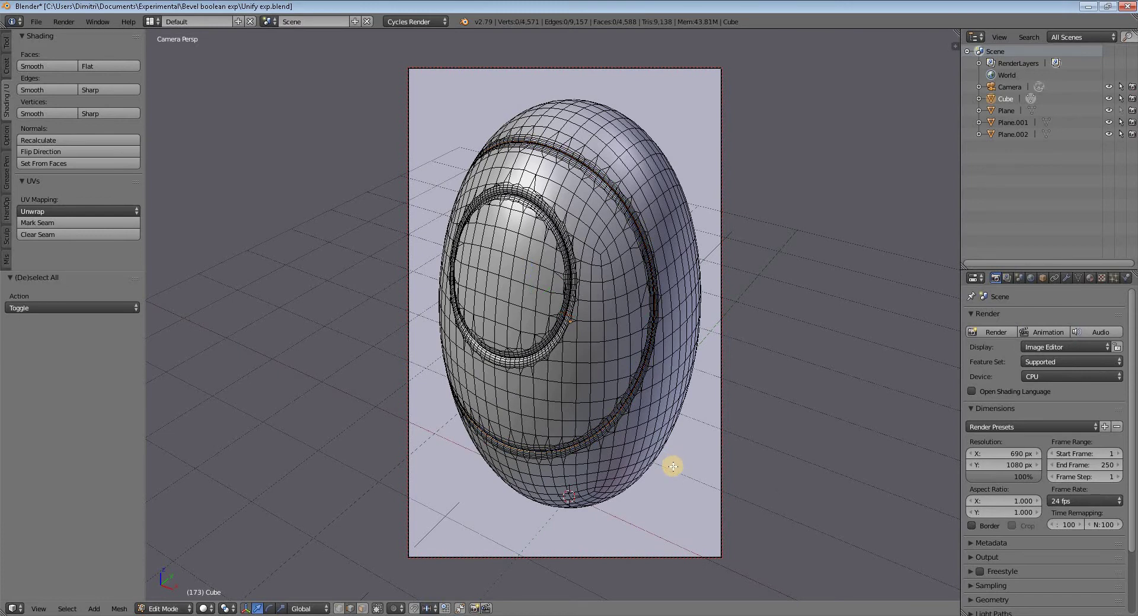
key("F12")
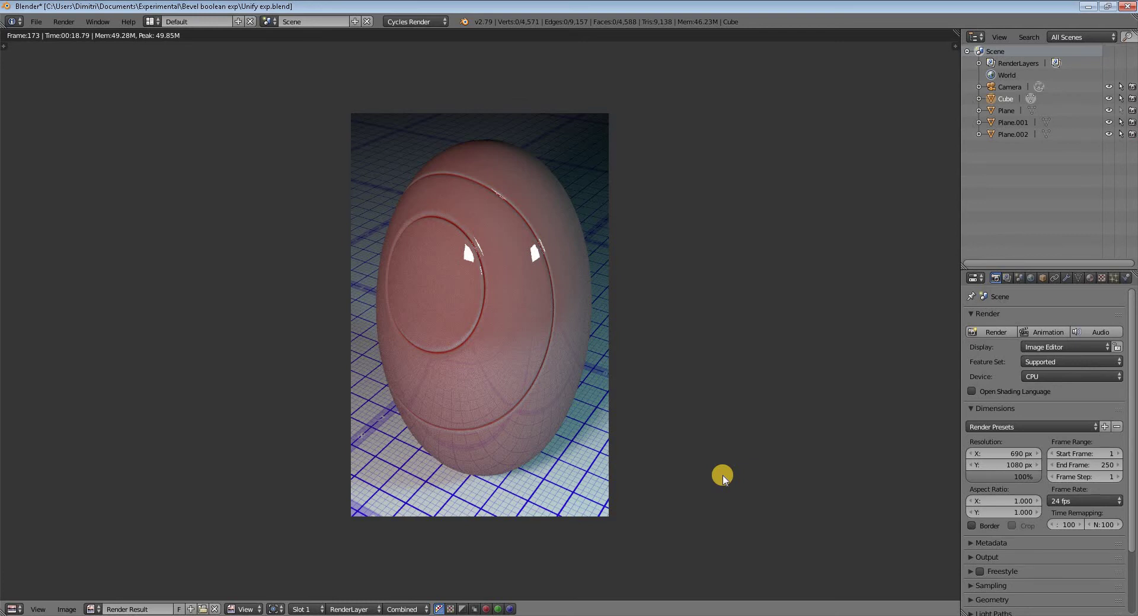
scroll(703, 453, "up", 2)
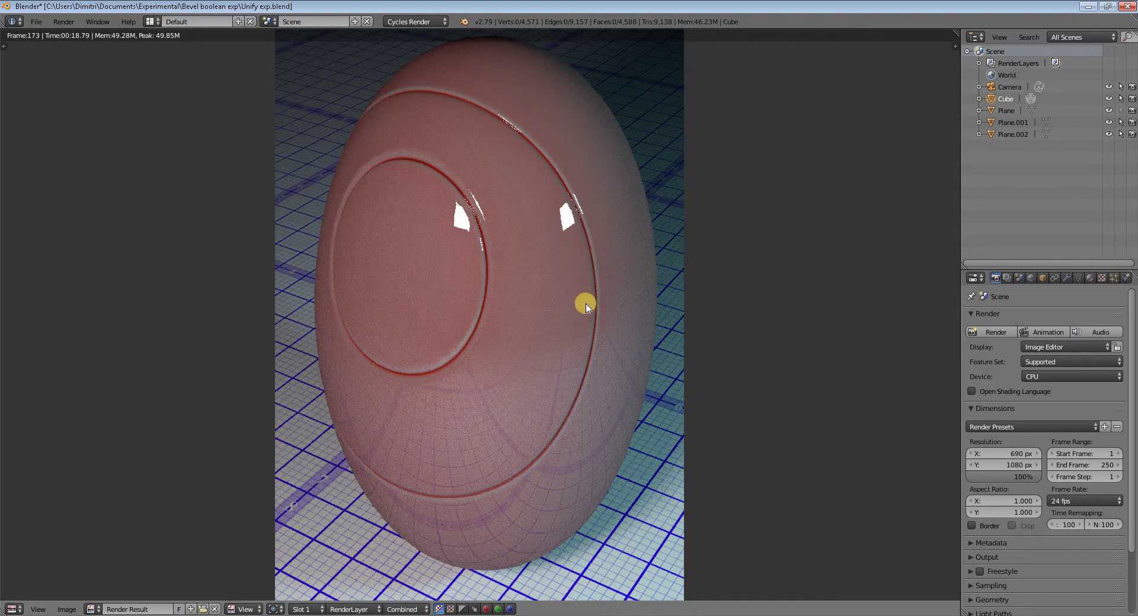
scroll(586, 305, "down", 1)
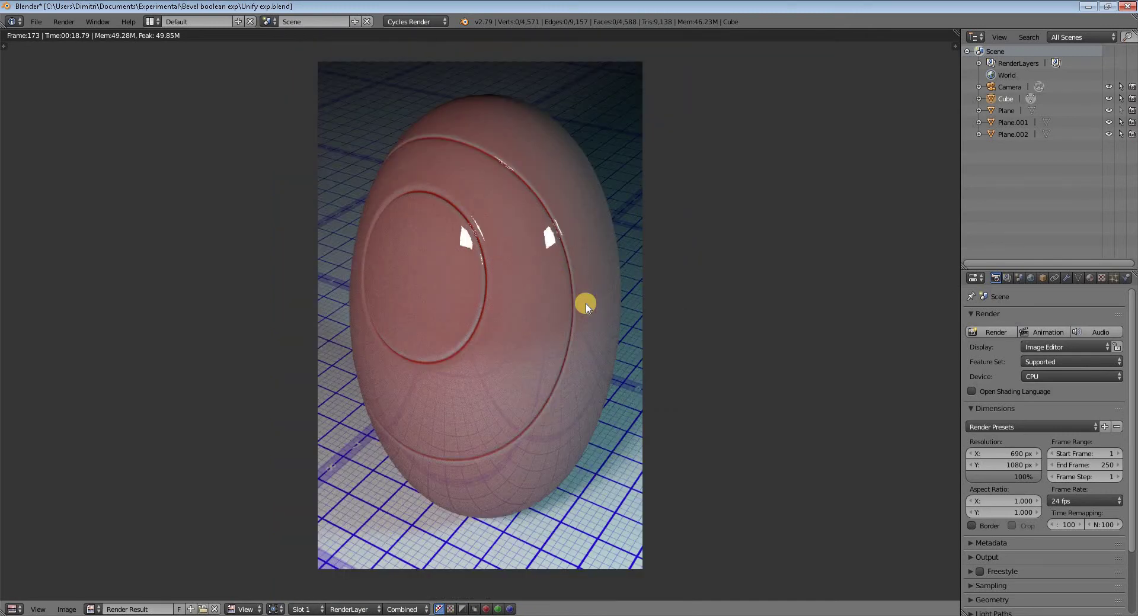
scroll(586, 305, "up", 1)
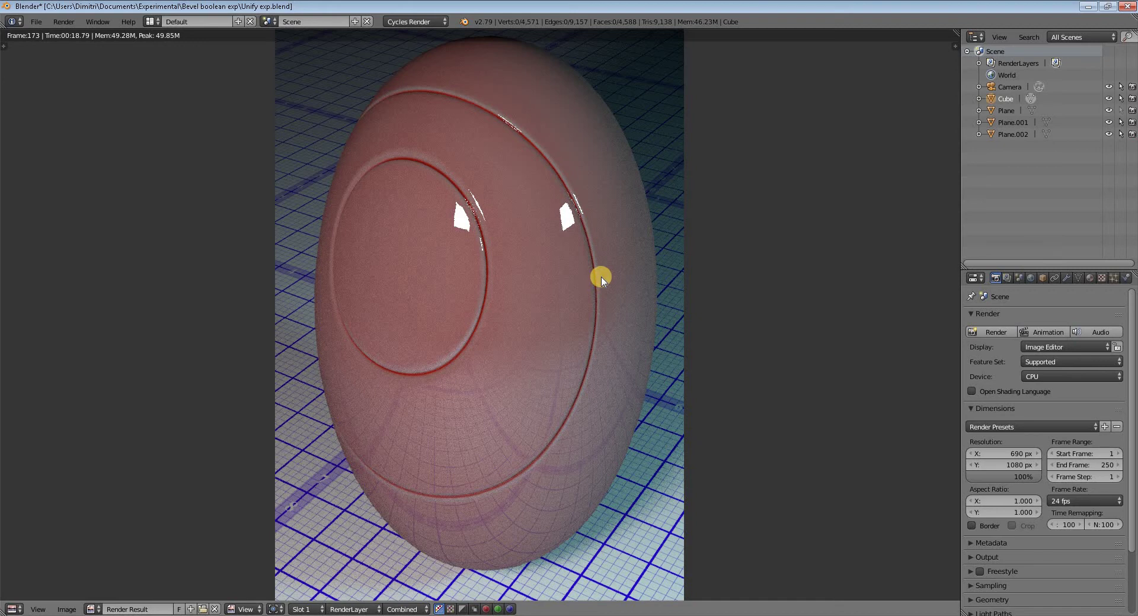
Return to the 3D View and examine the mesh topology around the egg's smaller inner seam
left_click(15, 609)
left_click(33, 596)
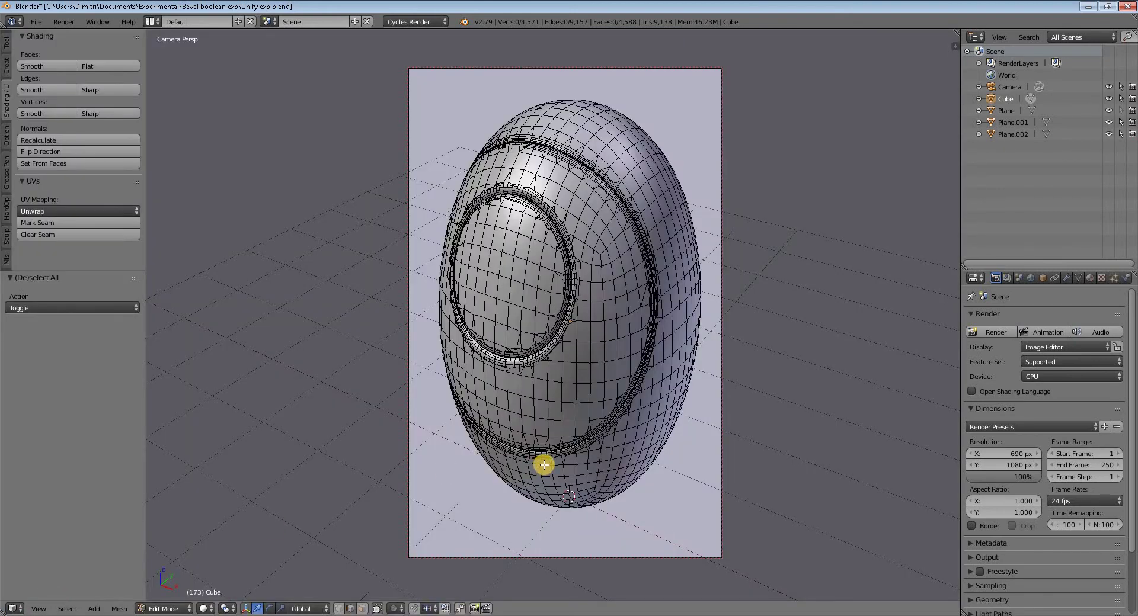
scroll(569, 389, "up", 5)
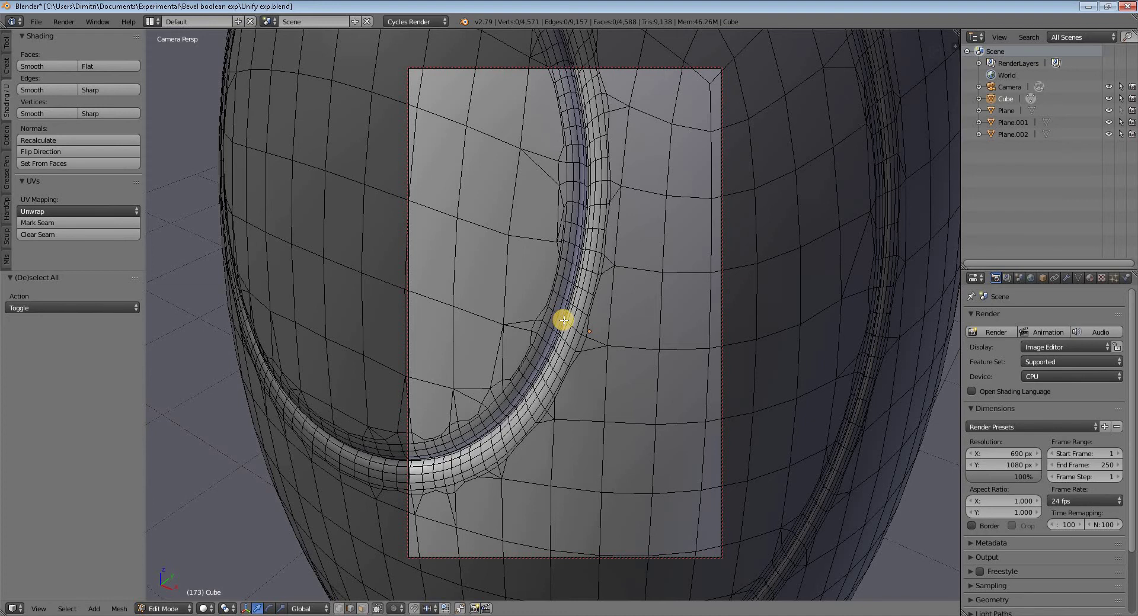
scroll(563, 320, "down", 3)
scroll(633, 388, "up", 4)
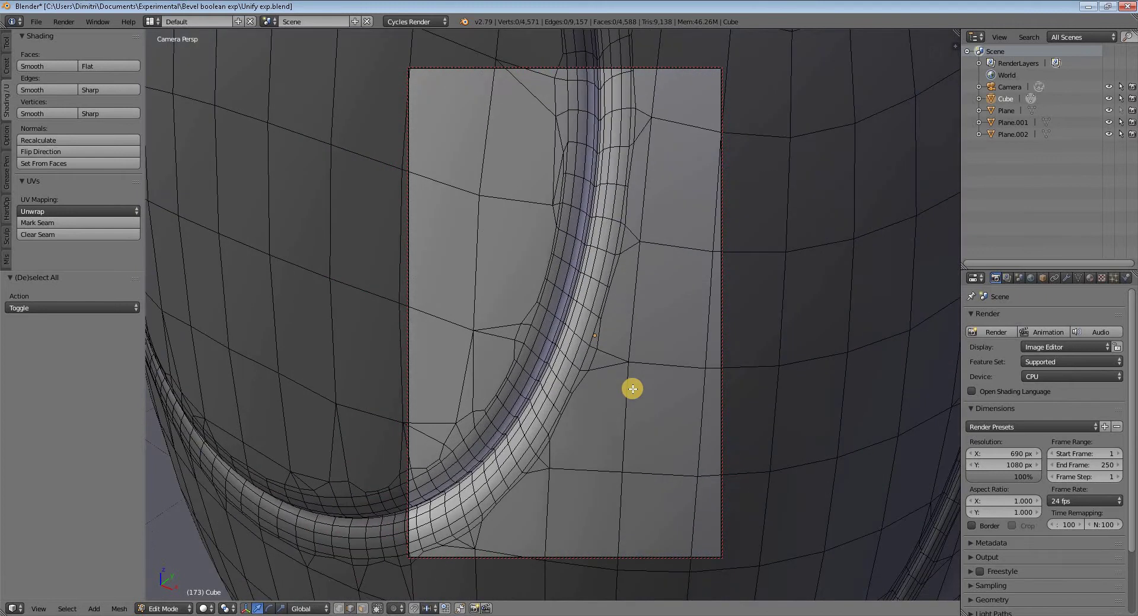
middle_click_drag(632, 389, 630, 390)
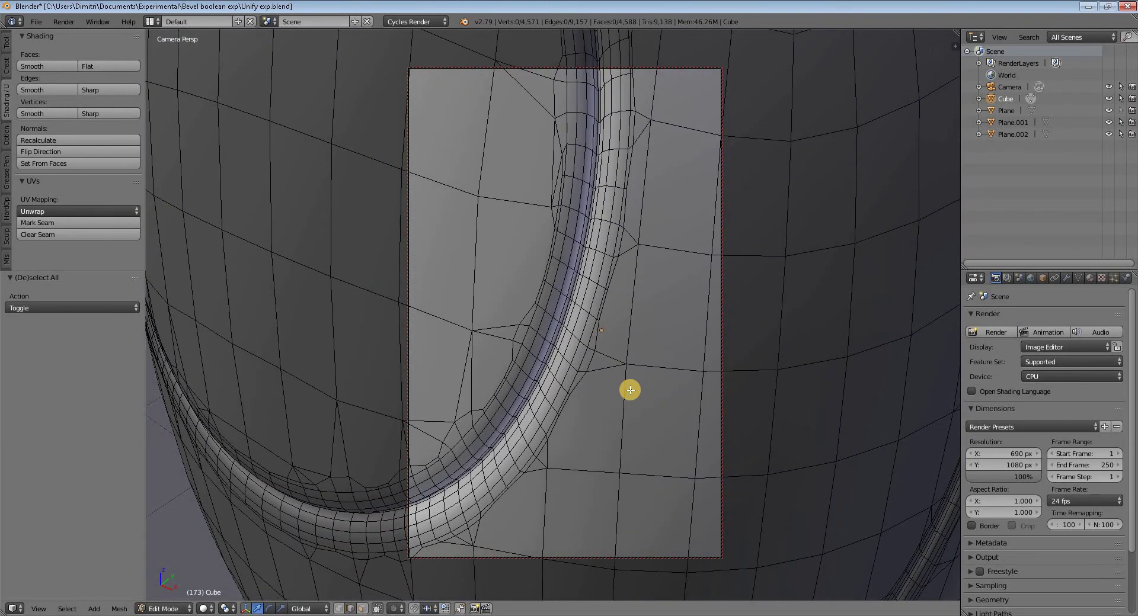
scroll(630, 390, "down", 3)
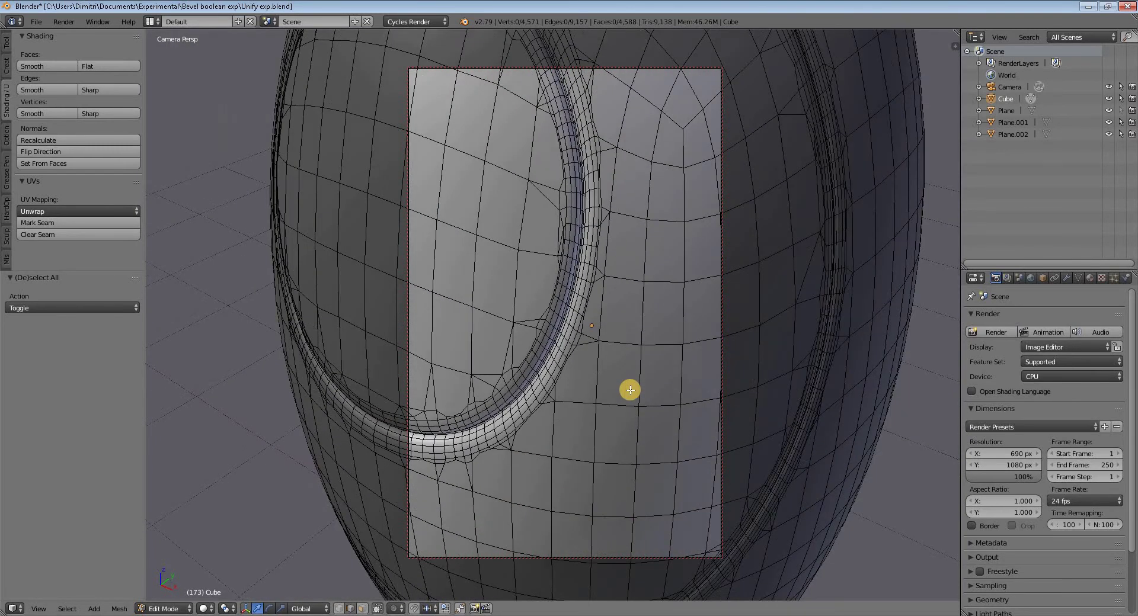
scroll(630, 390, "up", 4)
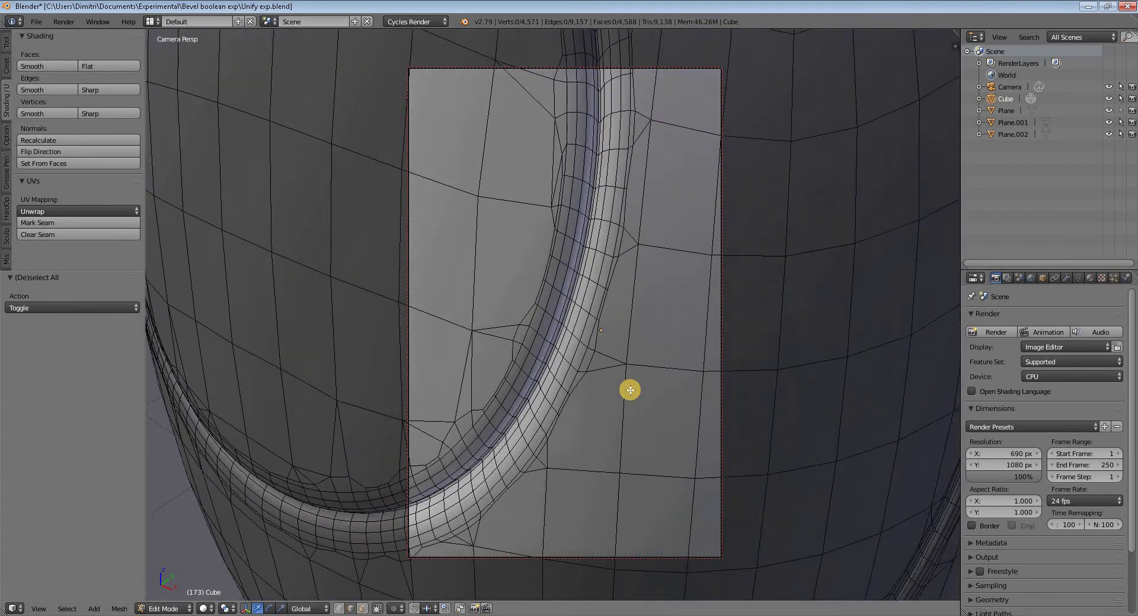
middle_click_drag(630, 390, 630, 390)
scroll(617, 424, "up", 2)
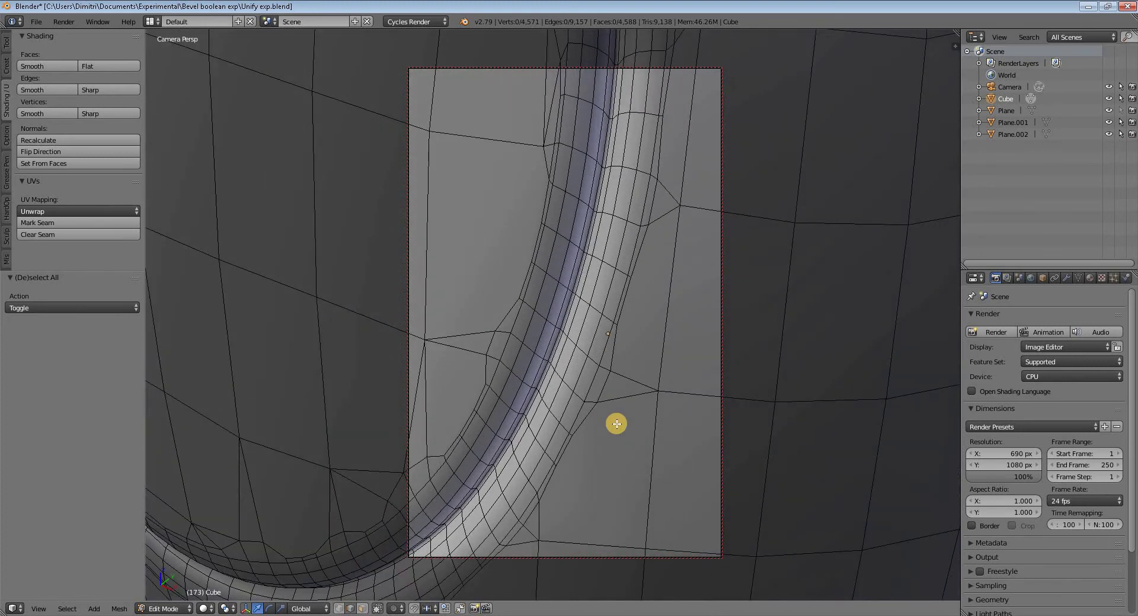
key("Tab")
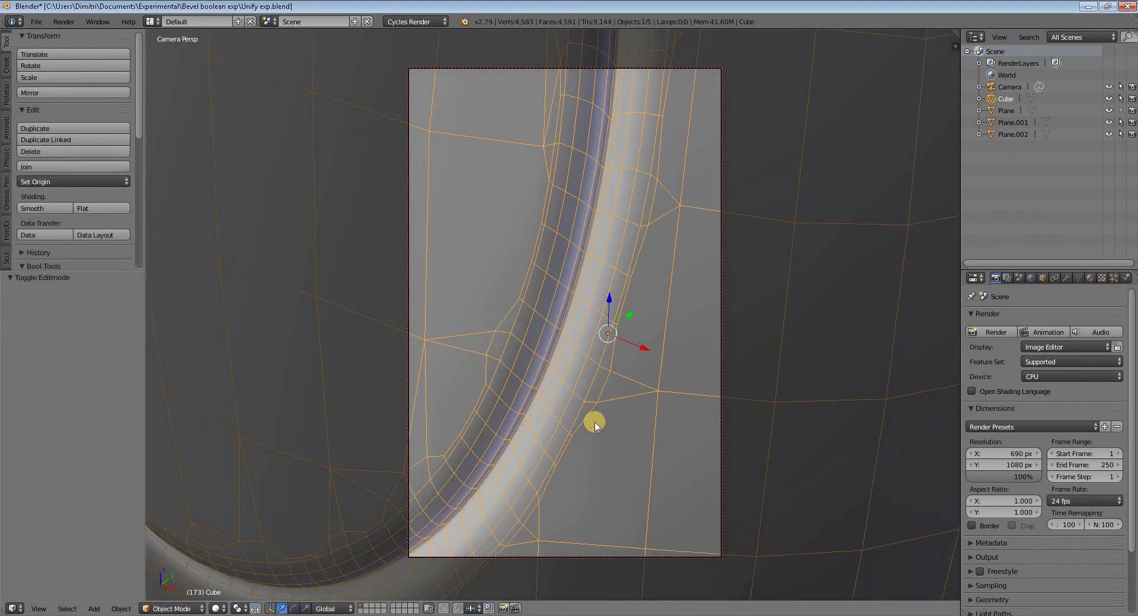
key("Tab")
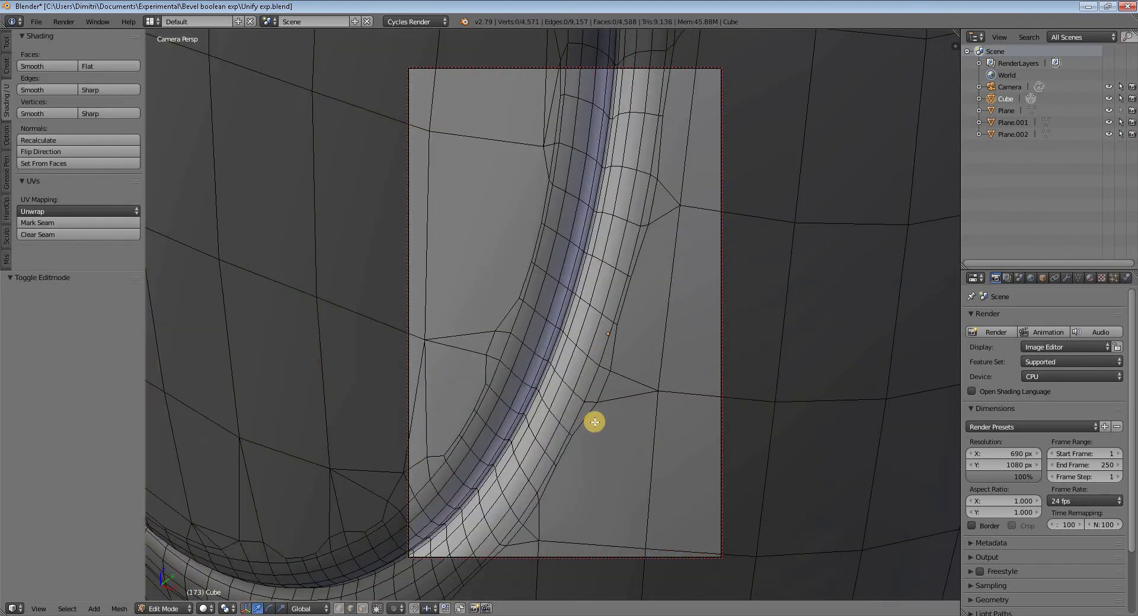
Delete the narrow strip of faces enclosed by the two edge loops along the groove of the smaller inner seam
right_click(548, 384)
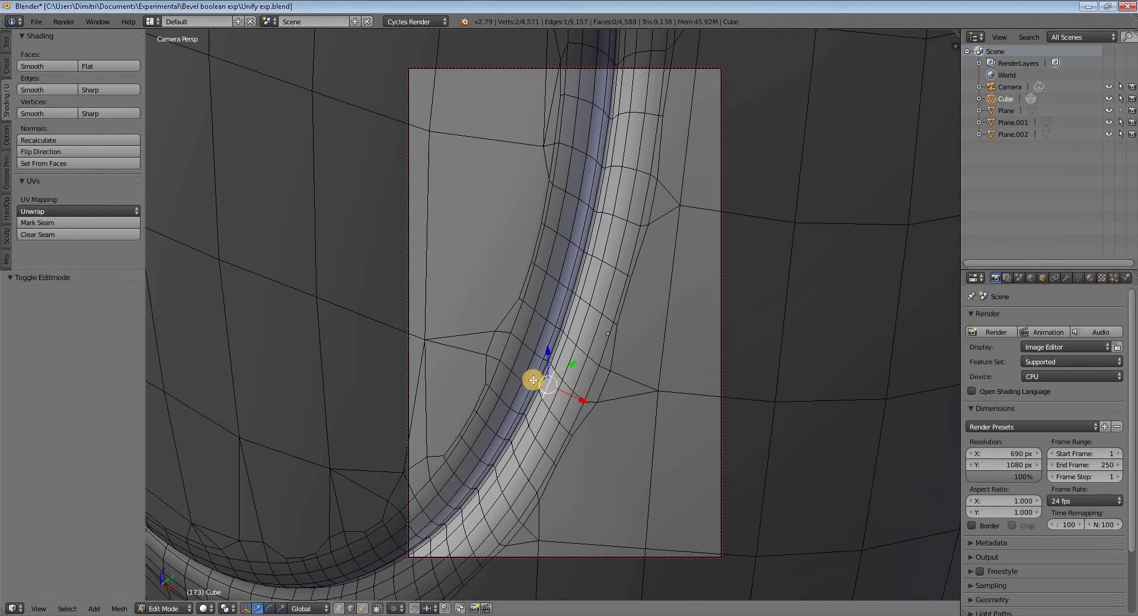
right_click(534, 379, "shift")
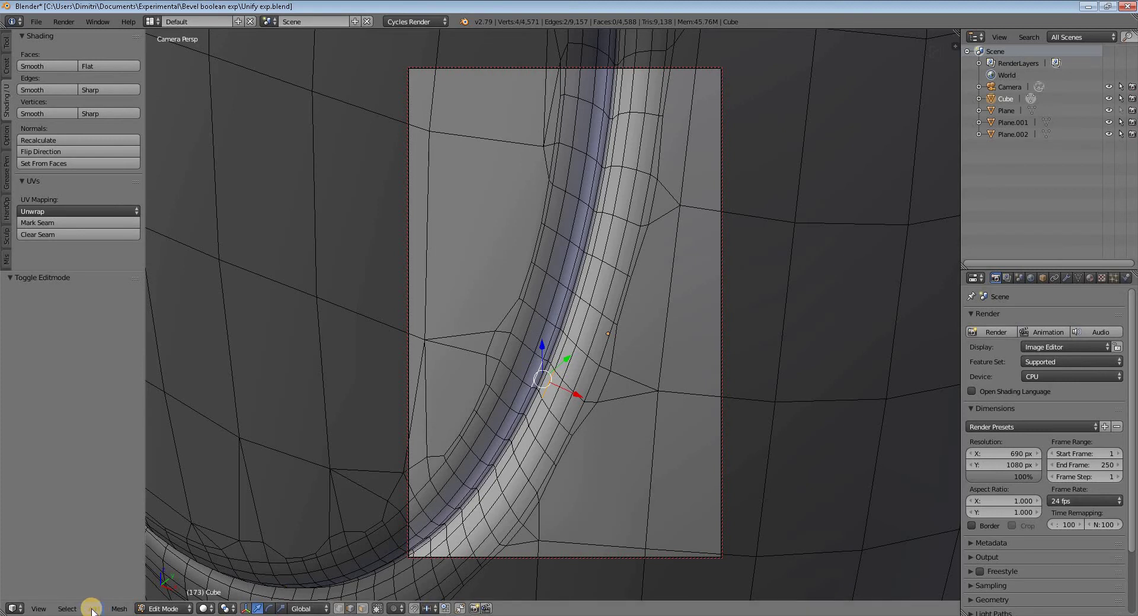
left_click(68, 609)
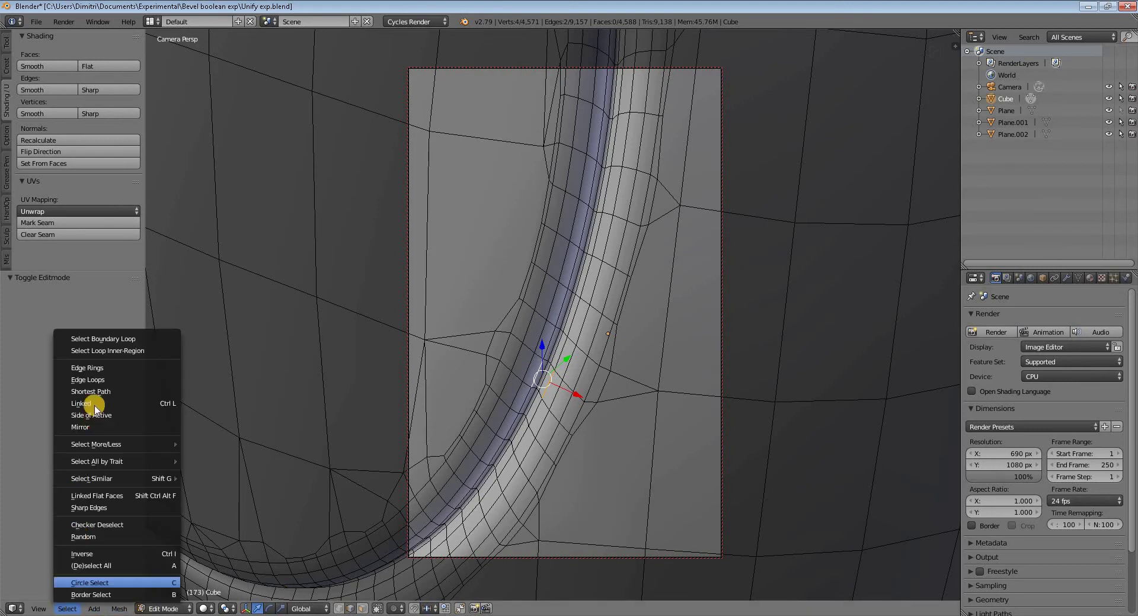
left_click(95, 380)
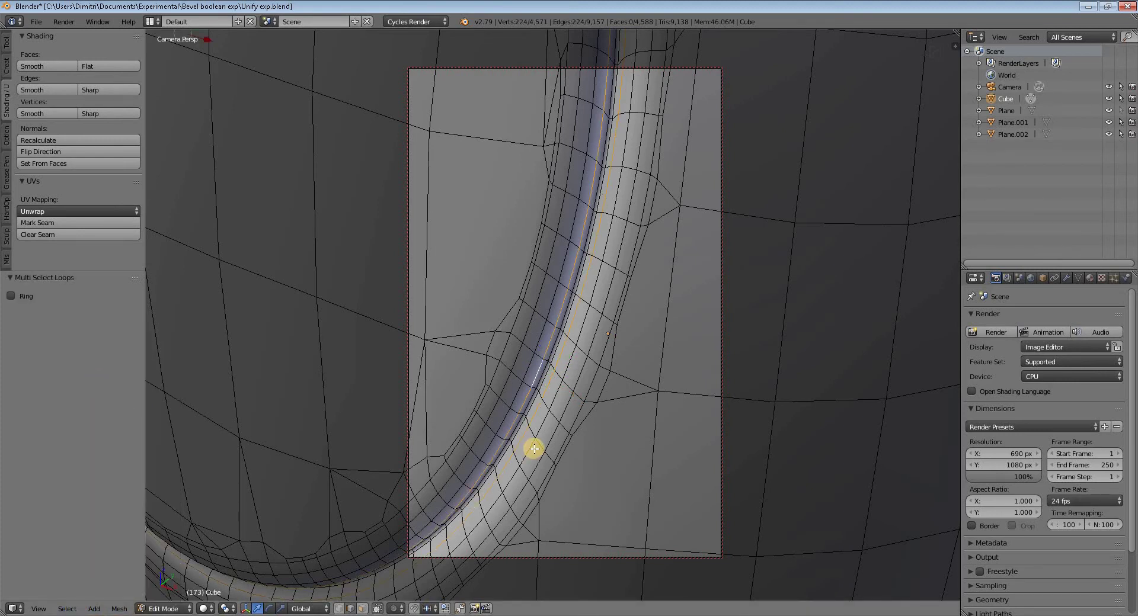
left_click(67, 609)
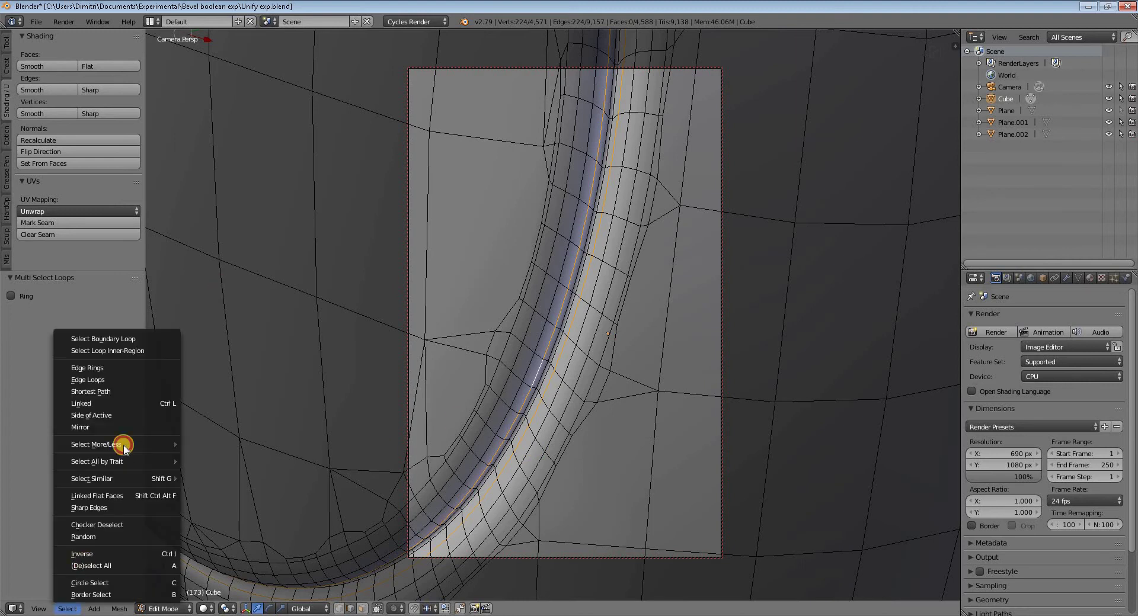
left_click(141, 352)
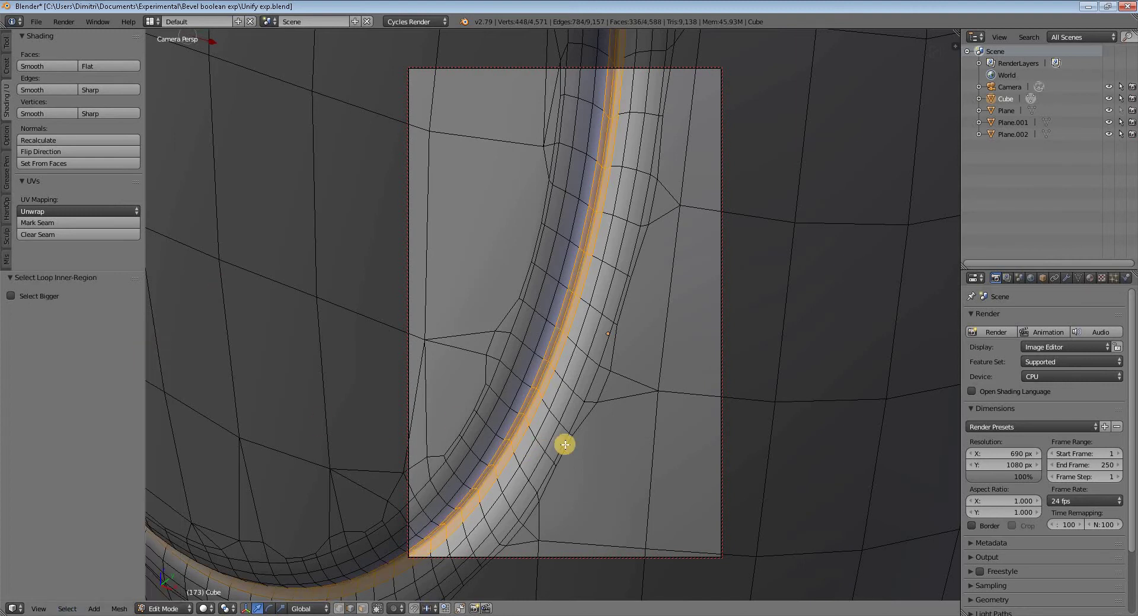
key("x")
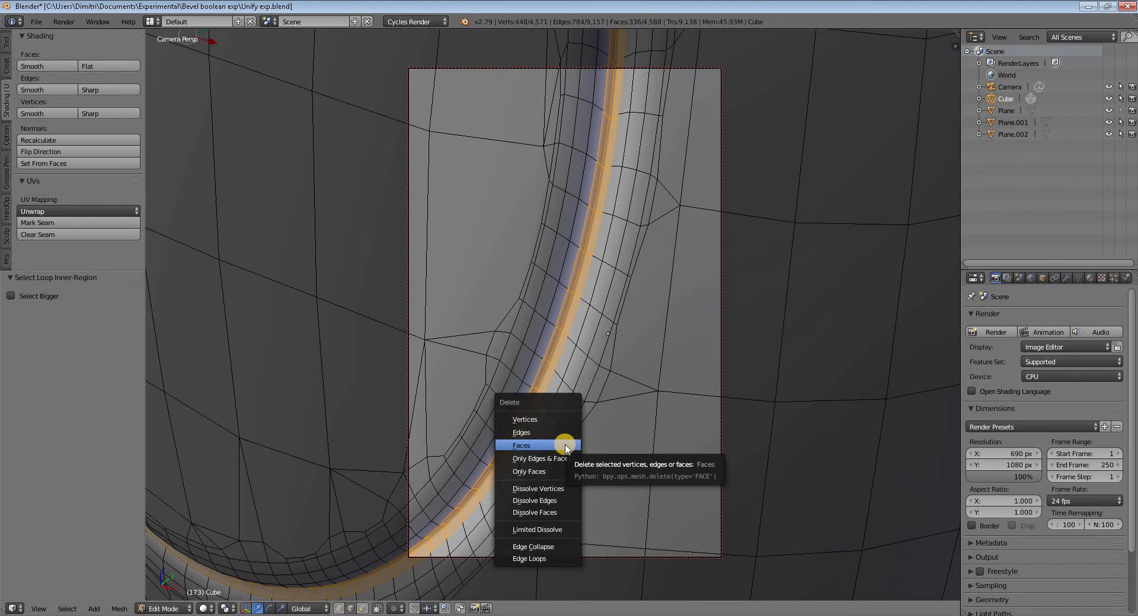
left_click(566, 447)
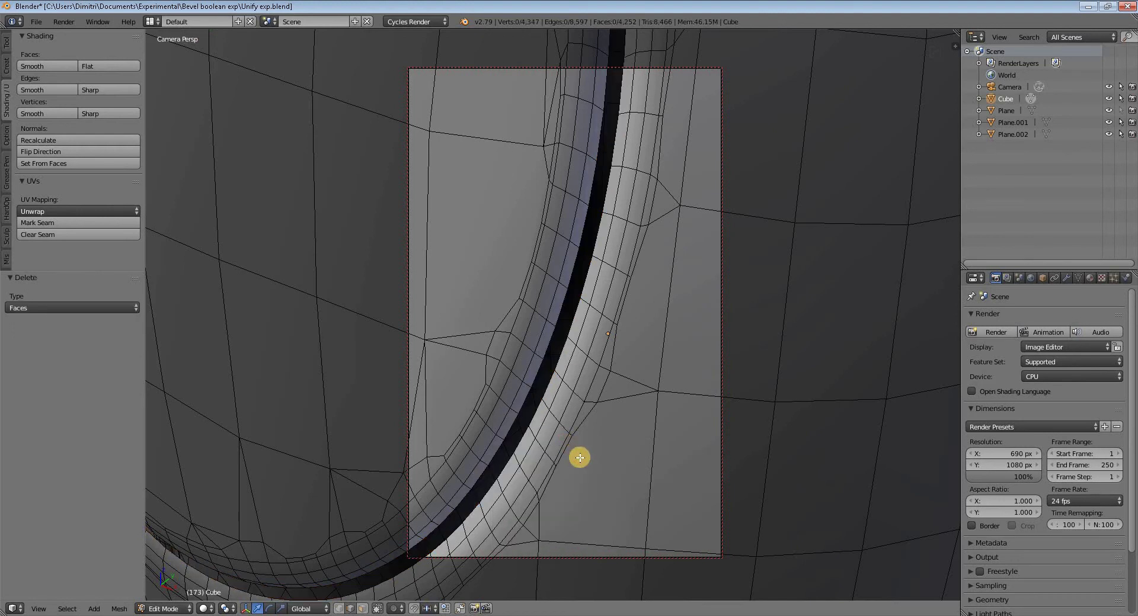
Select the two open edge loops along the smaller inner seam and bridge them with a single strip of faces
right_click(555, 353)
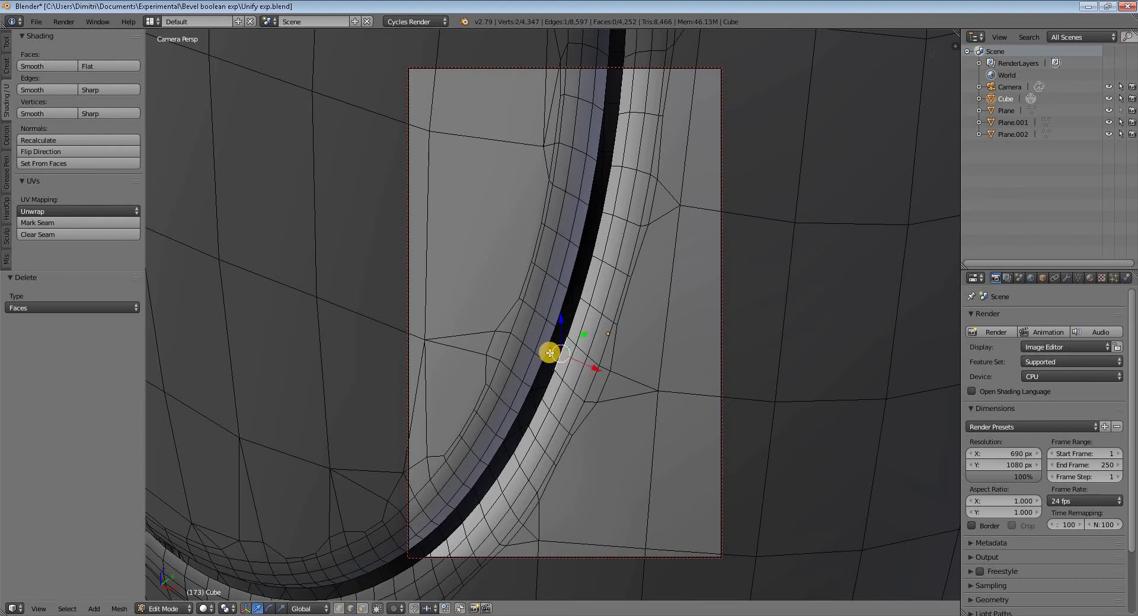
right_click(544, 349, "shift")
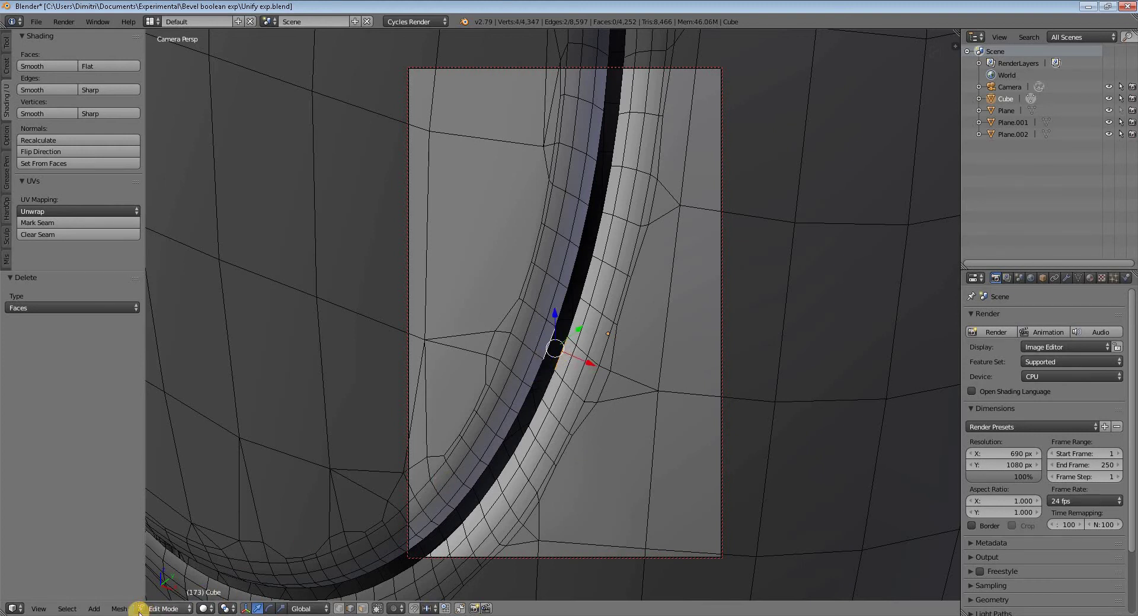
left_click(67, 609)
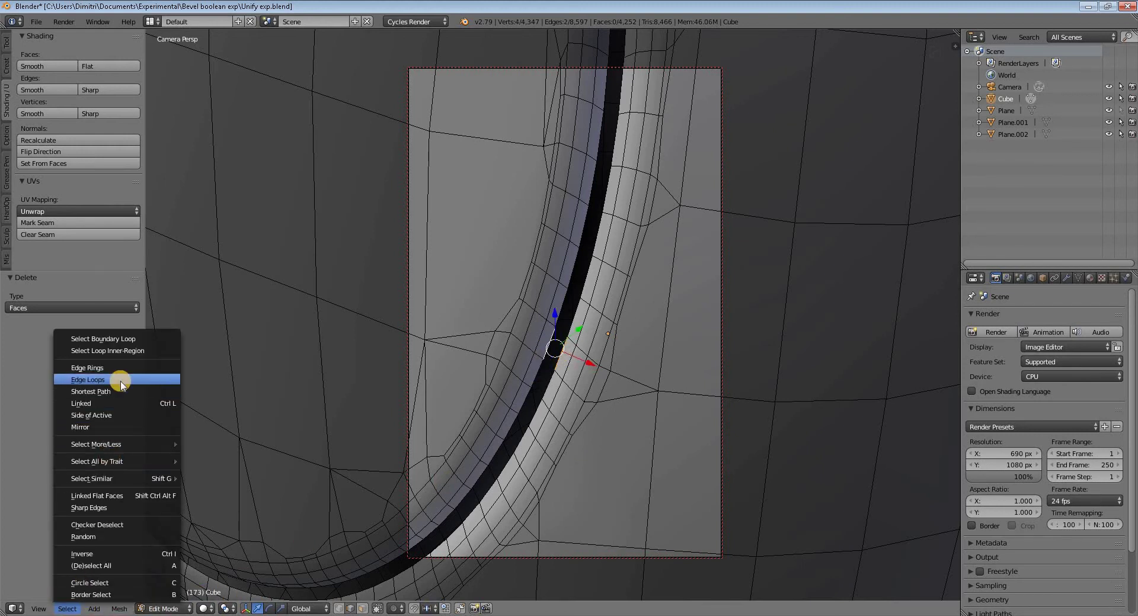
left_click(121, 381)
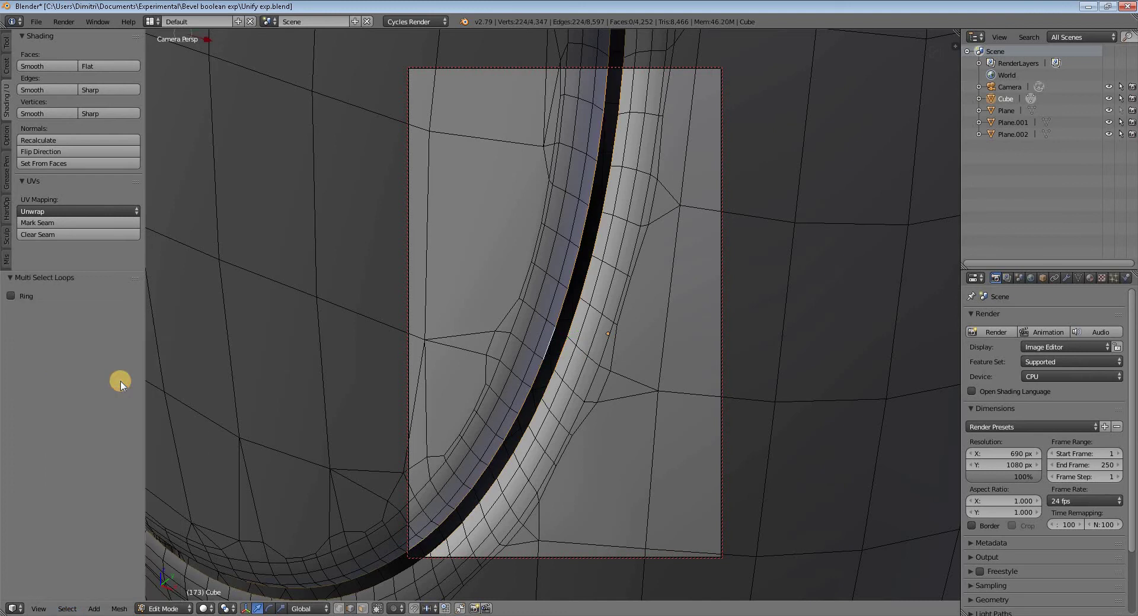
left_click(118, 608)
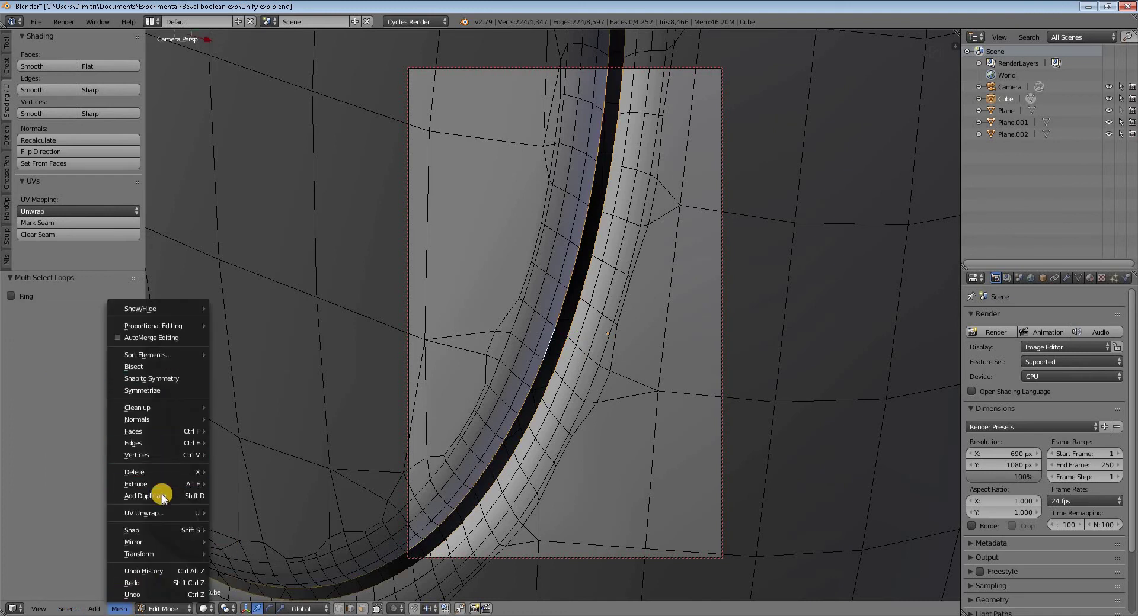
mouse_move(160, 516)
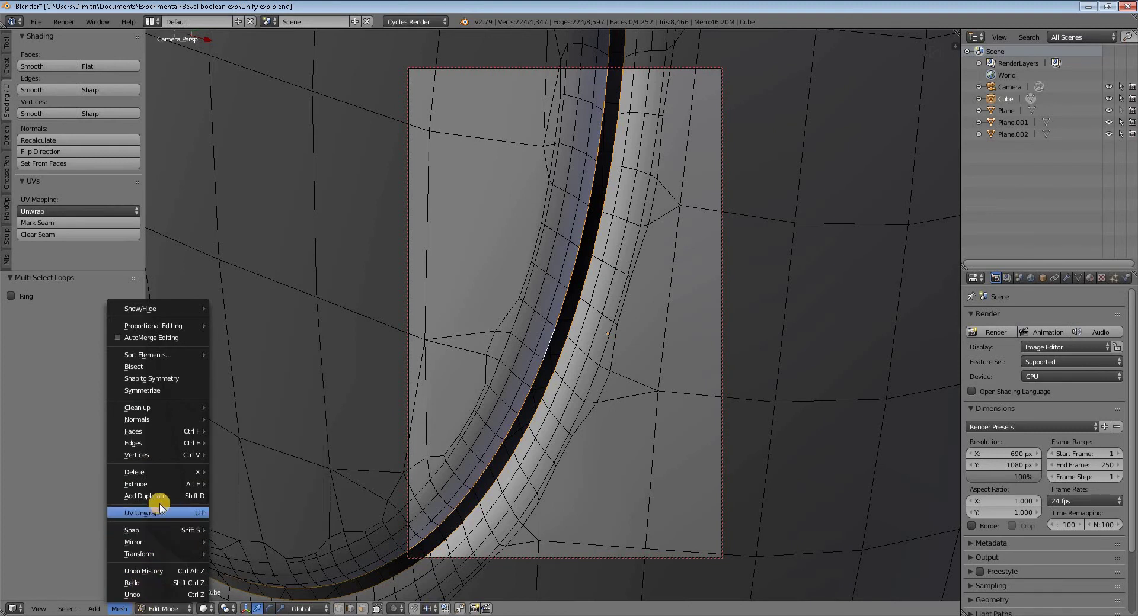
mouse_move(159, 445)
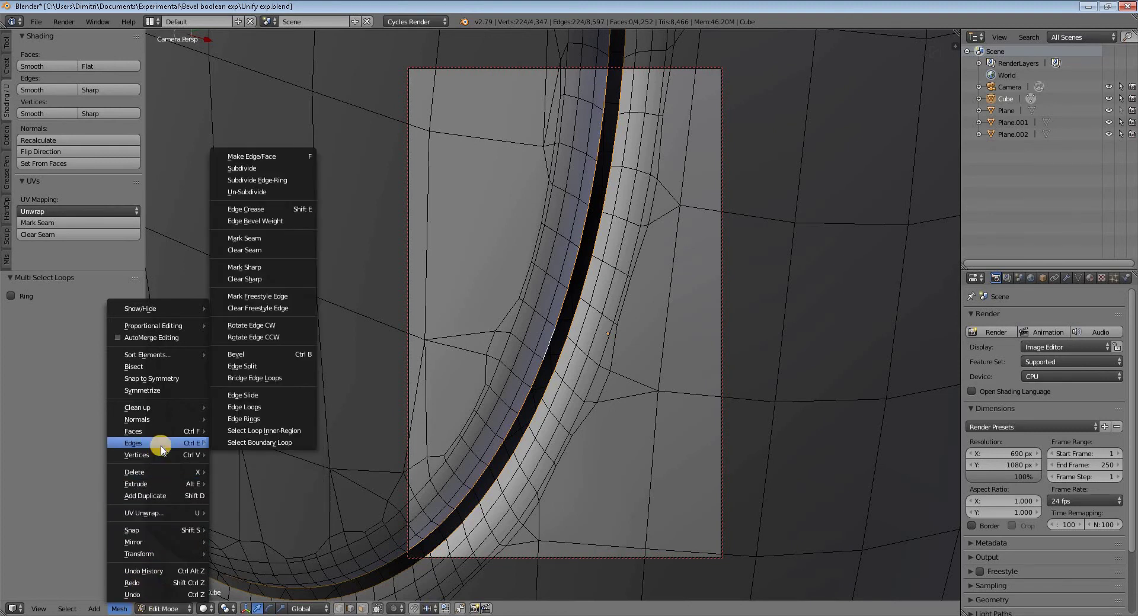
left_click(265, 379)
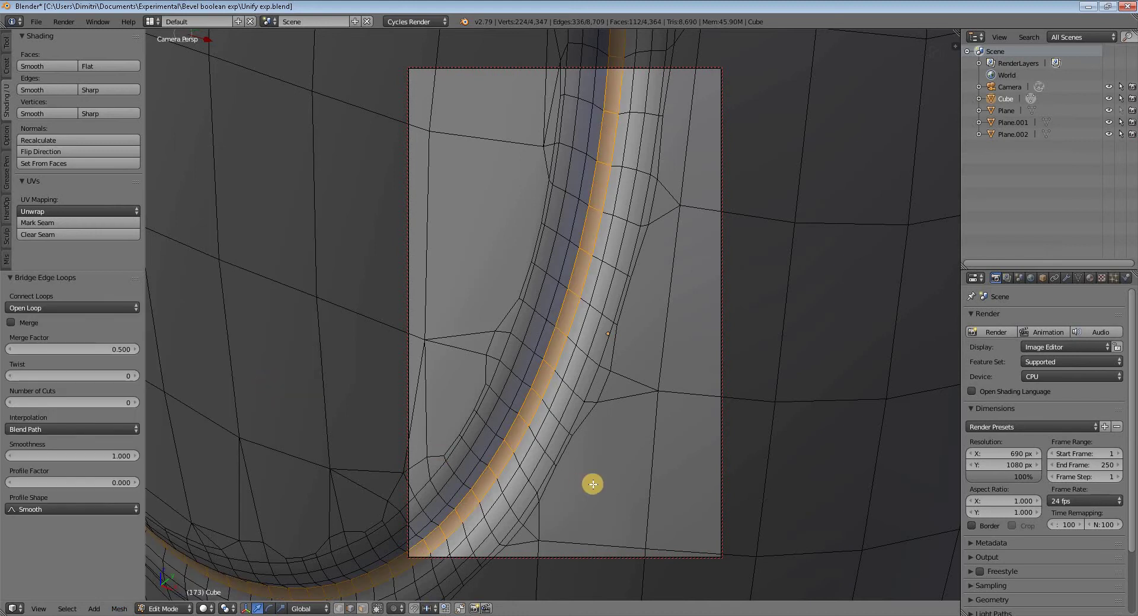
Frame the smaller seam in the camera, render the egg to inspect the bridged groove, and return to the 3D View
scroll(593, 484, "down", 10)
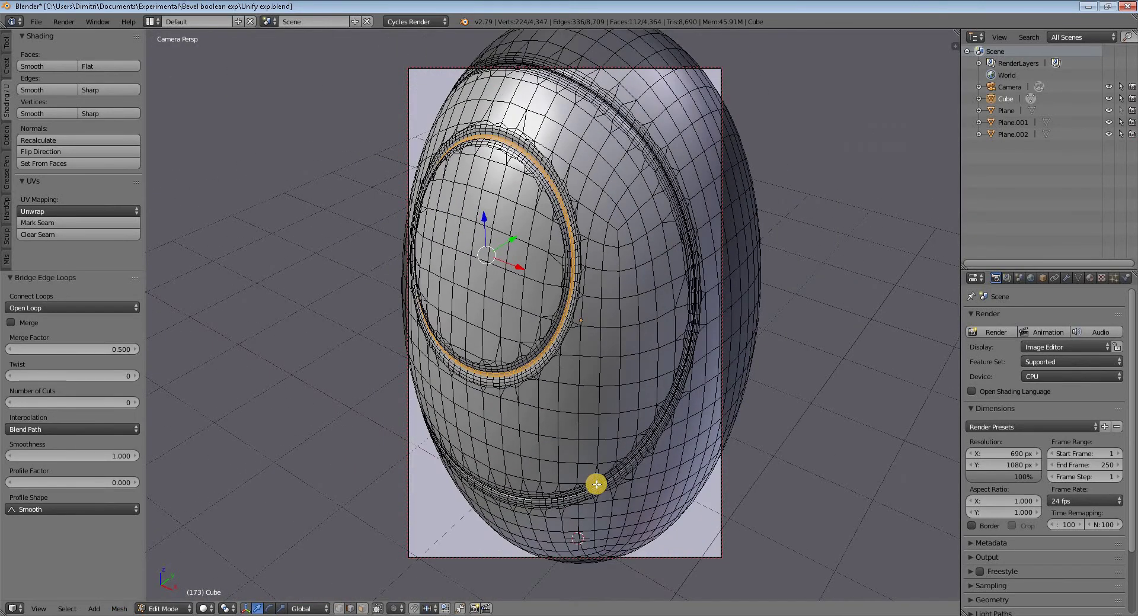
middle_click_drag(605, 483, 651, 498)
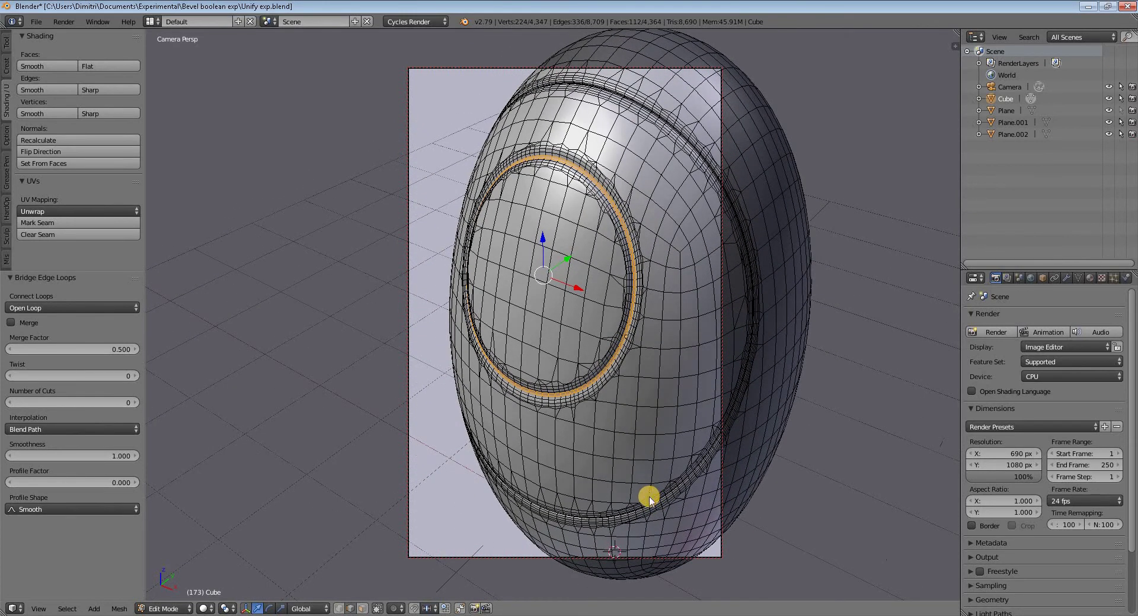
key("F12")
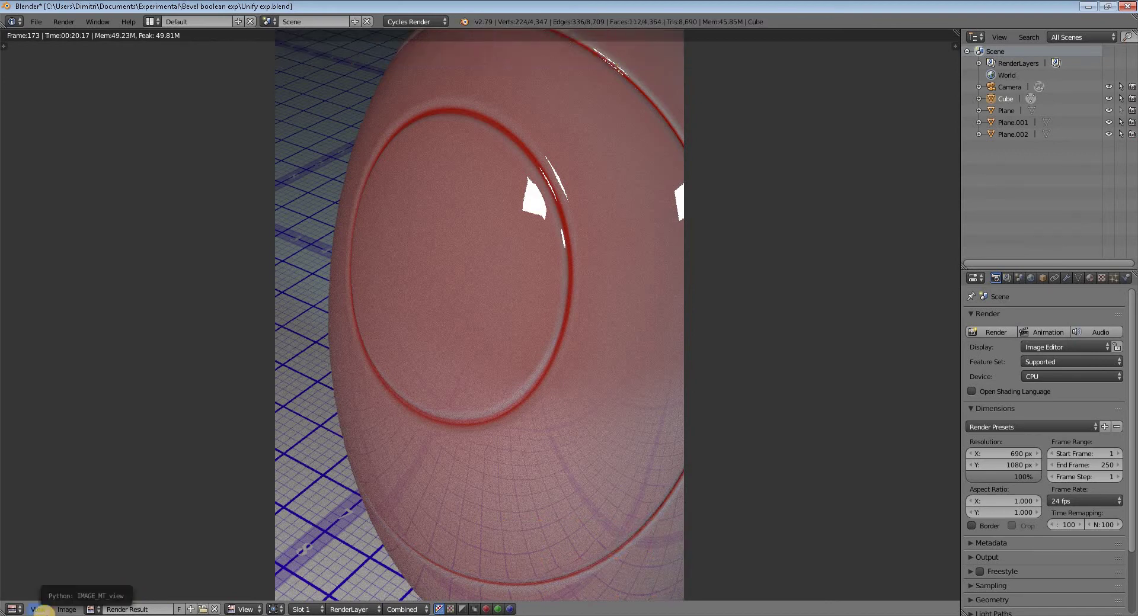
left_click(42, 611)
left_click(12, 609)
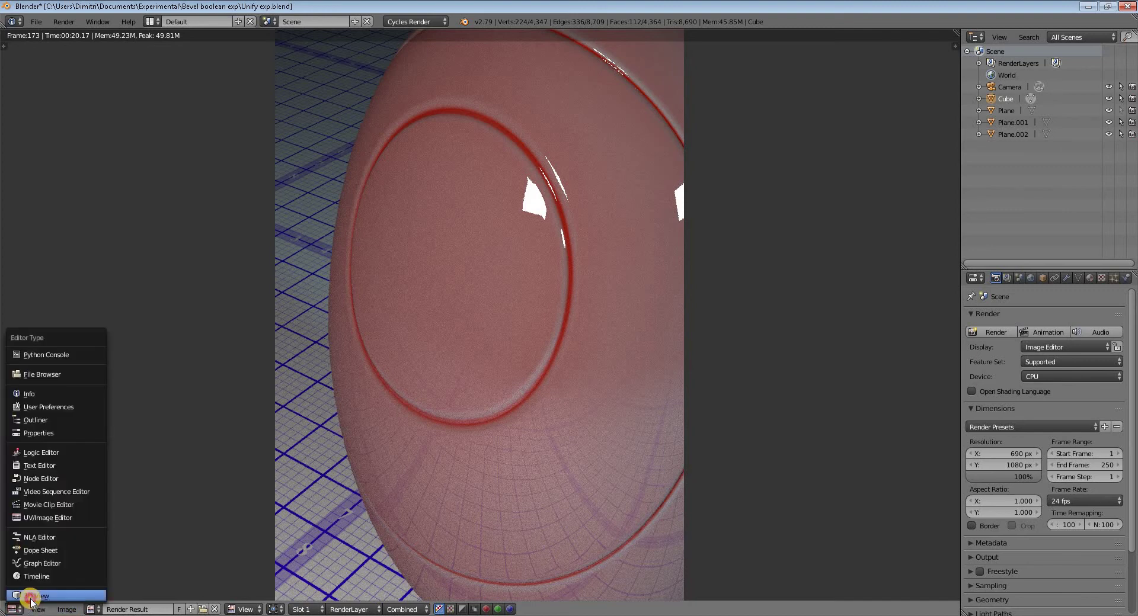
left_click(36, 599)
Delete the selected strip of bridged faces to reopen the gap along the smaller inner seam
left_click(574, 516)
scroll(573, 516, "up", 2)
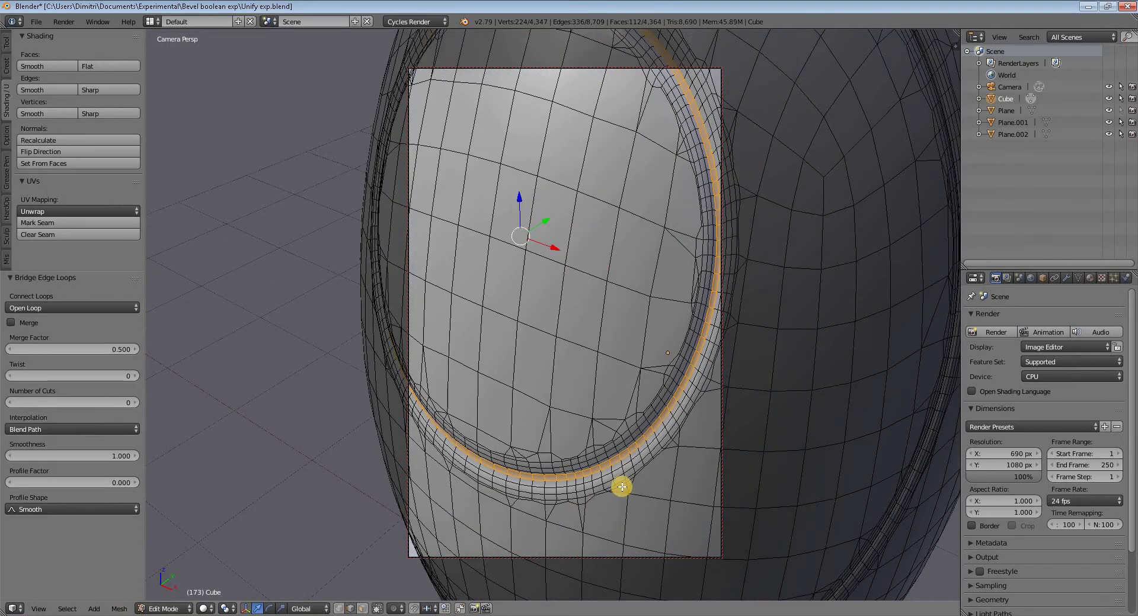
scroll(539, 484, "up", 4)
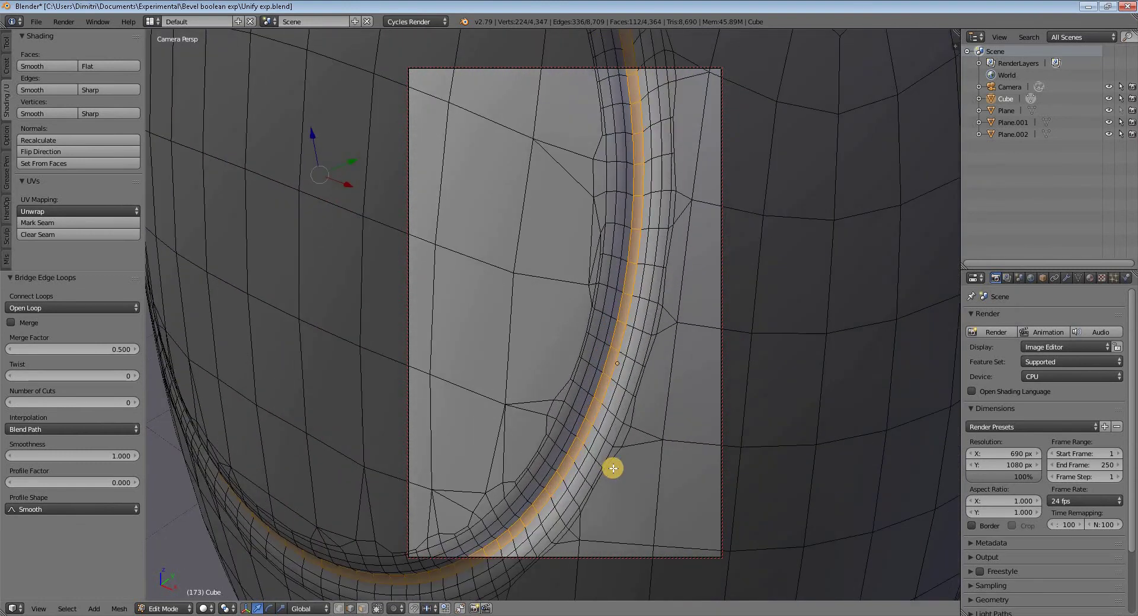
scroll(613, 468, "up", 1)
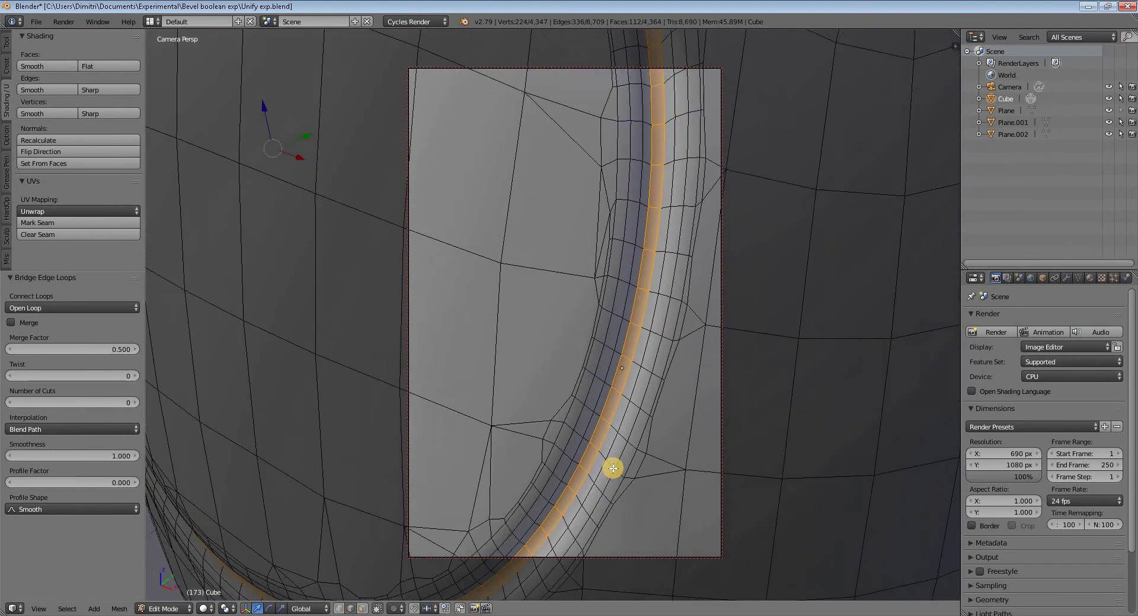
scroll(613, 469, "down", 2)
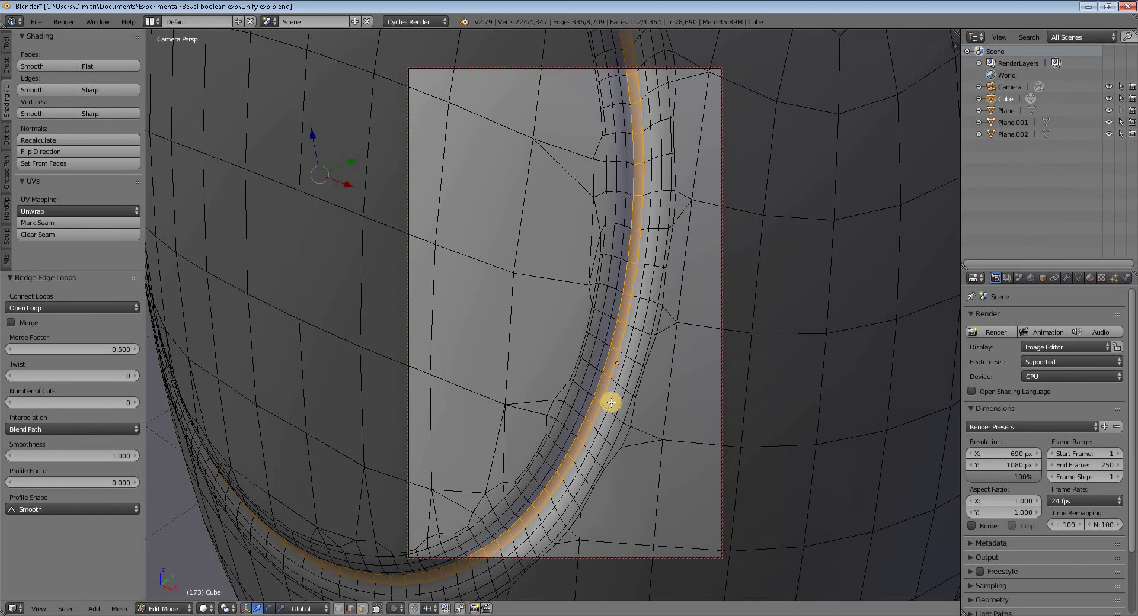
key("x")
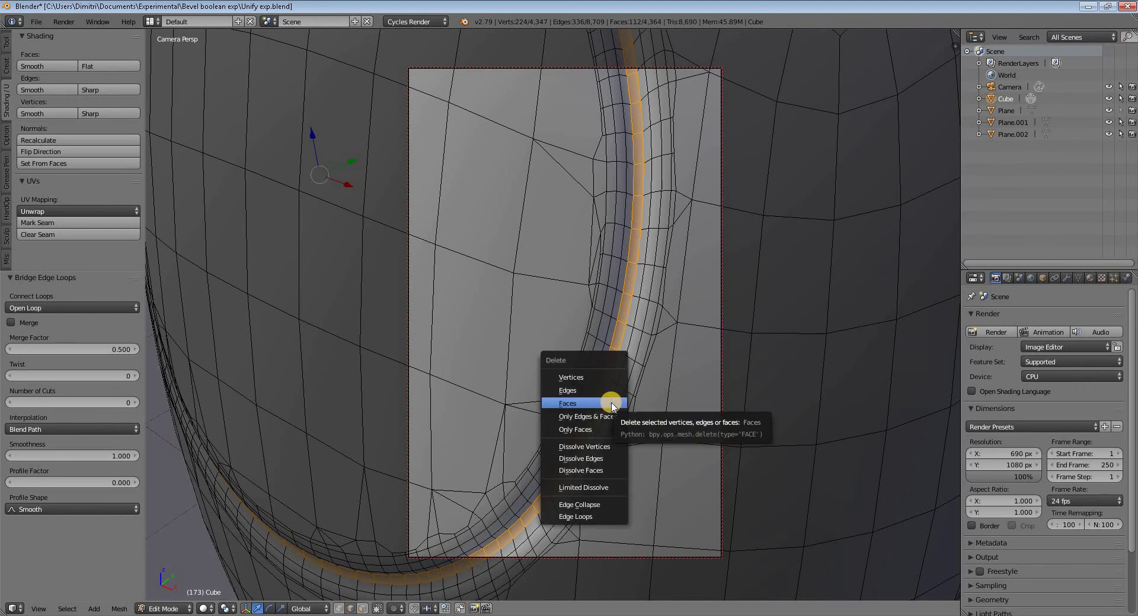
left_click(608, 403)
scroll(617, 426, "up", 1)
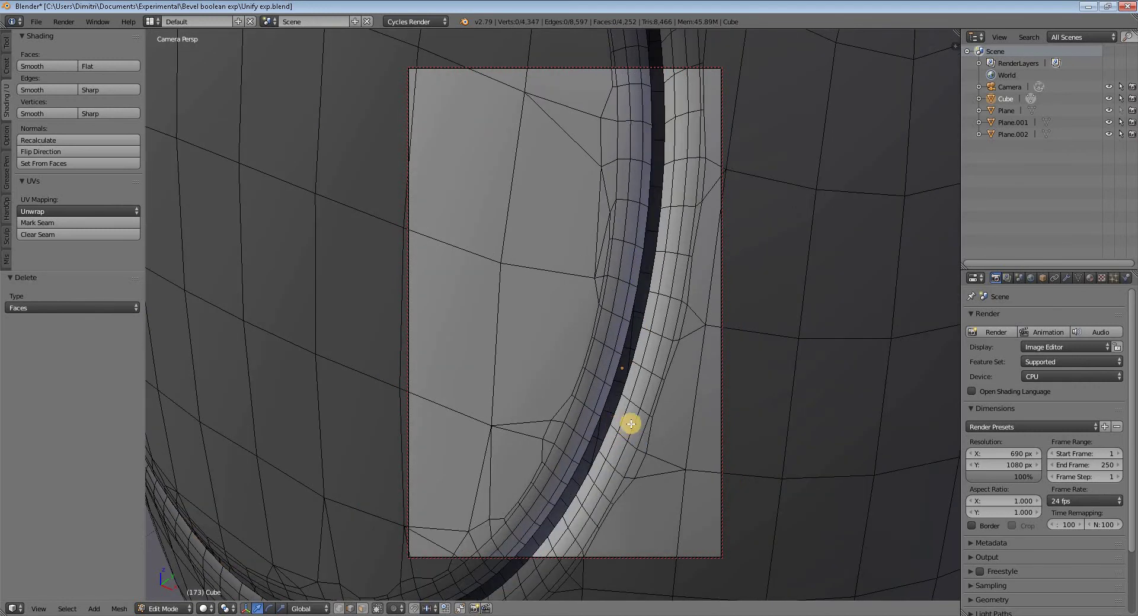
Delete the rows of faces bordering the open gap of the smaller inner seam, using Select Loop Inner-Region on its edge loops
right_click(624, 416)
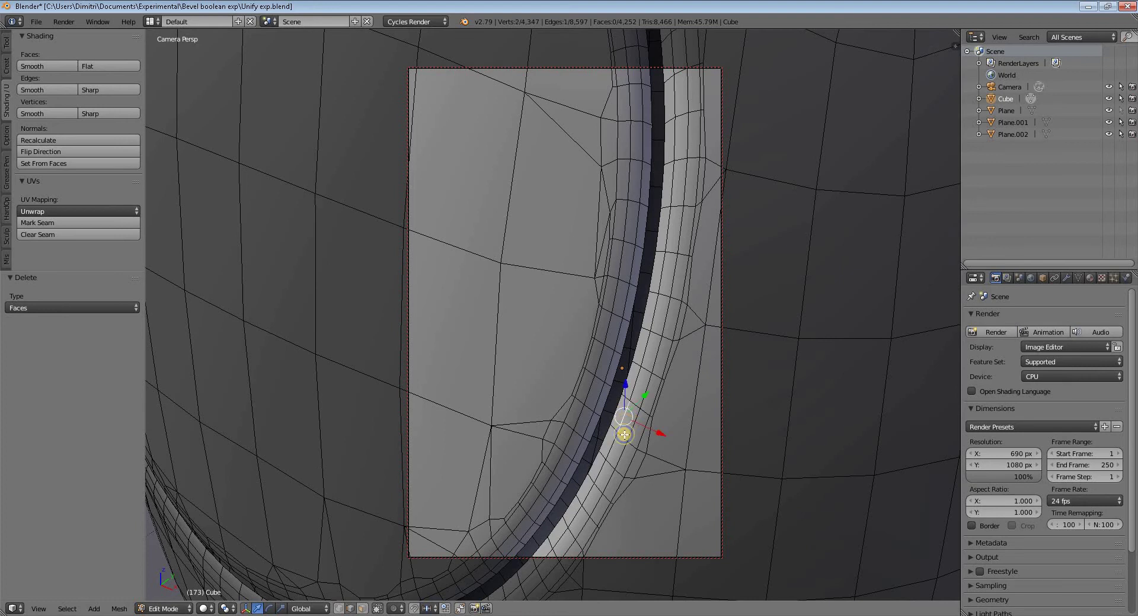
right_click(596, 403, "shift")
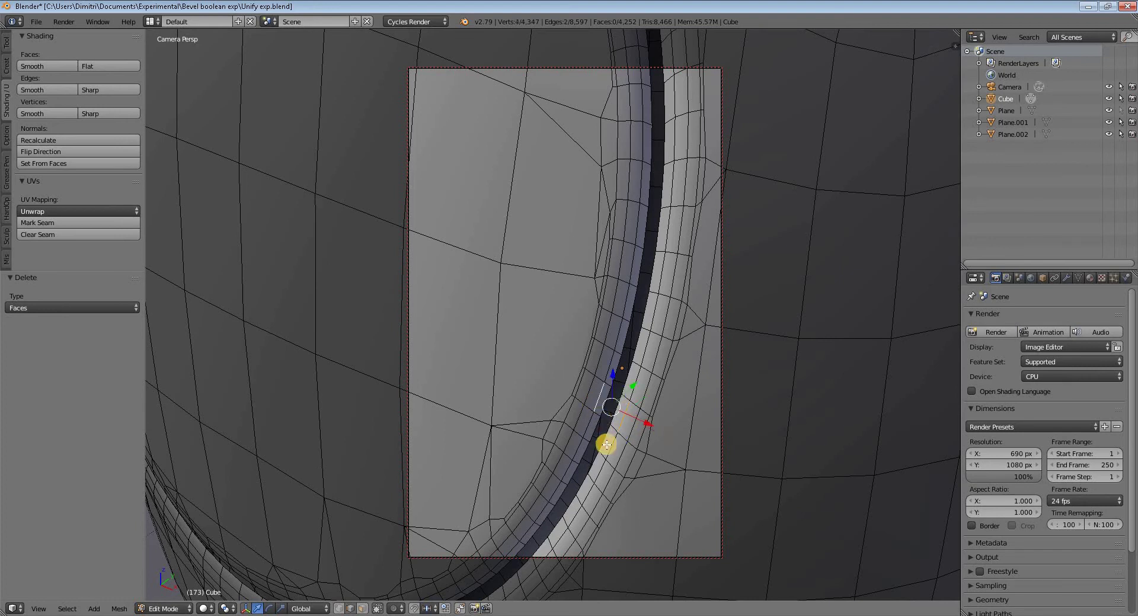
left_click(67, 609)
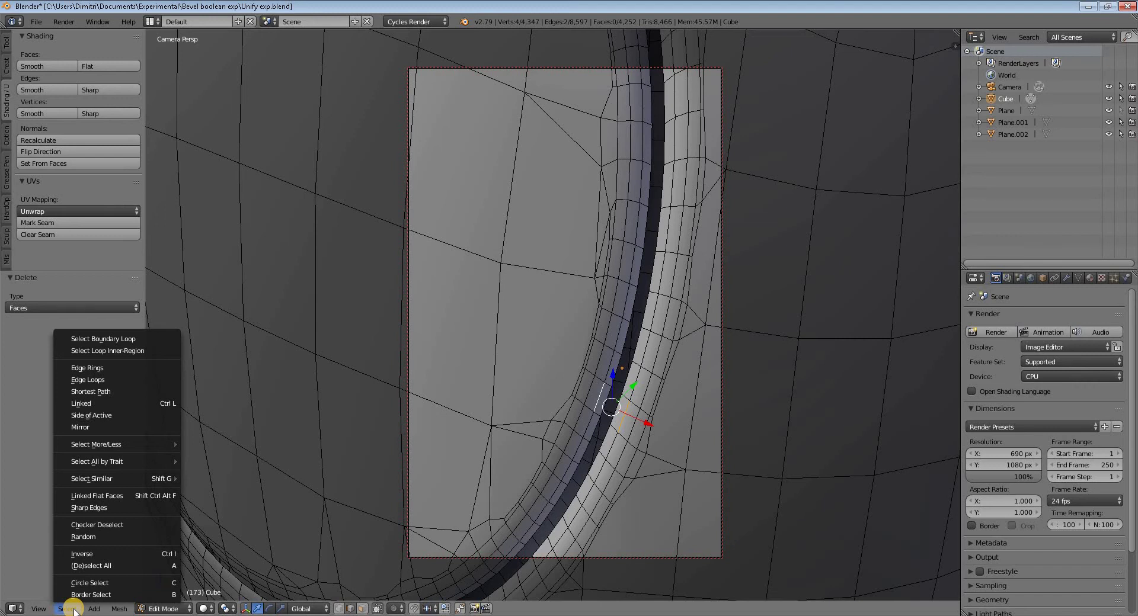
left_click(113, 381)
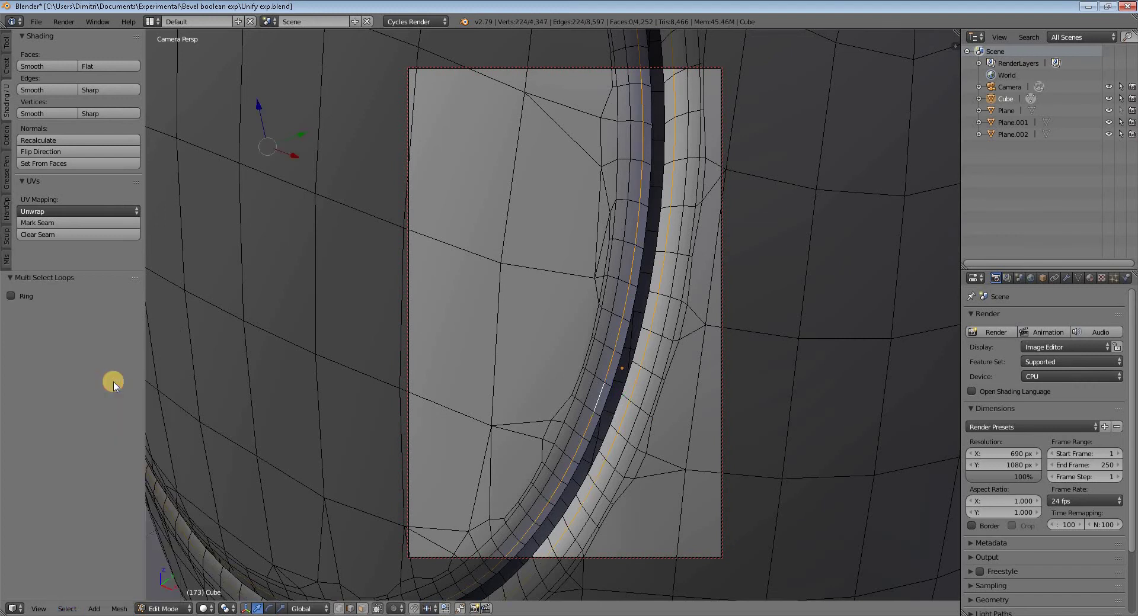
left_click(67, 609)
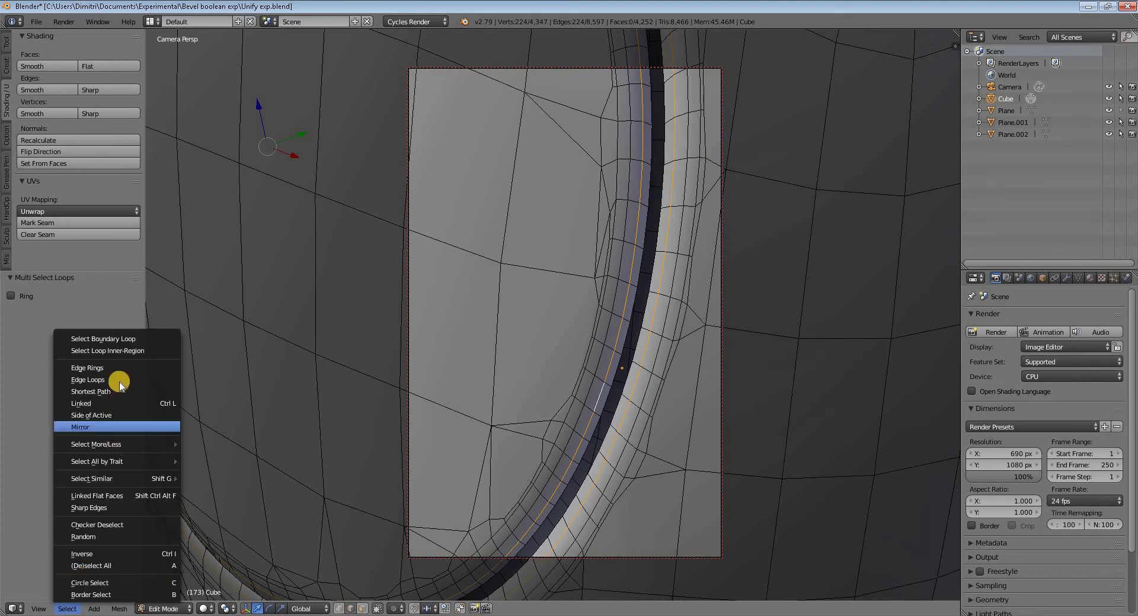
left_click(131, 350)
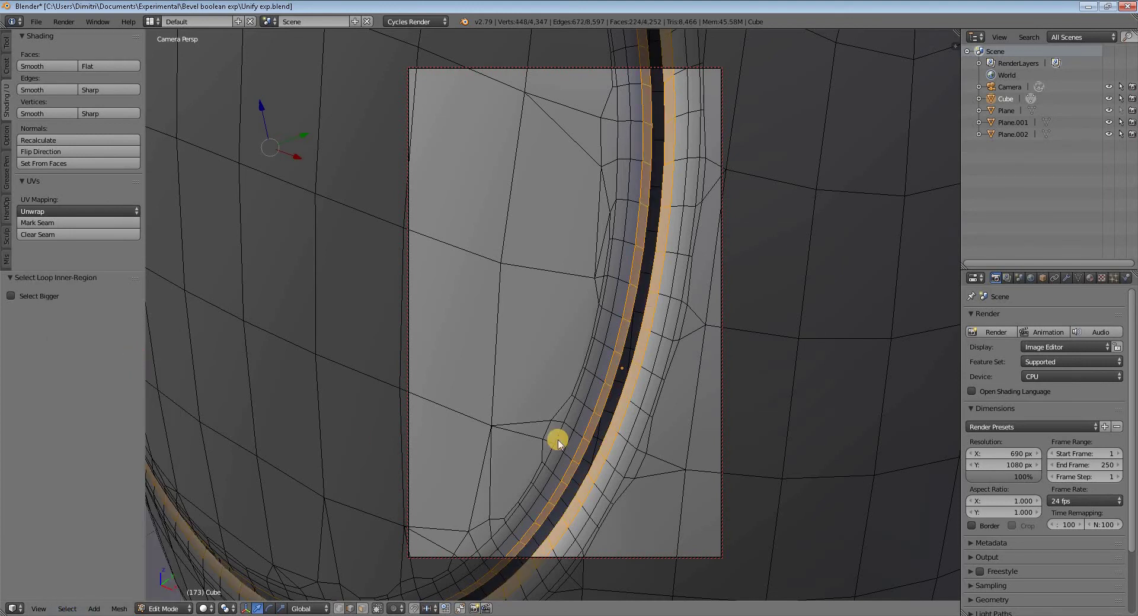
key("x")
left_click(557, 438)
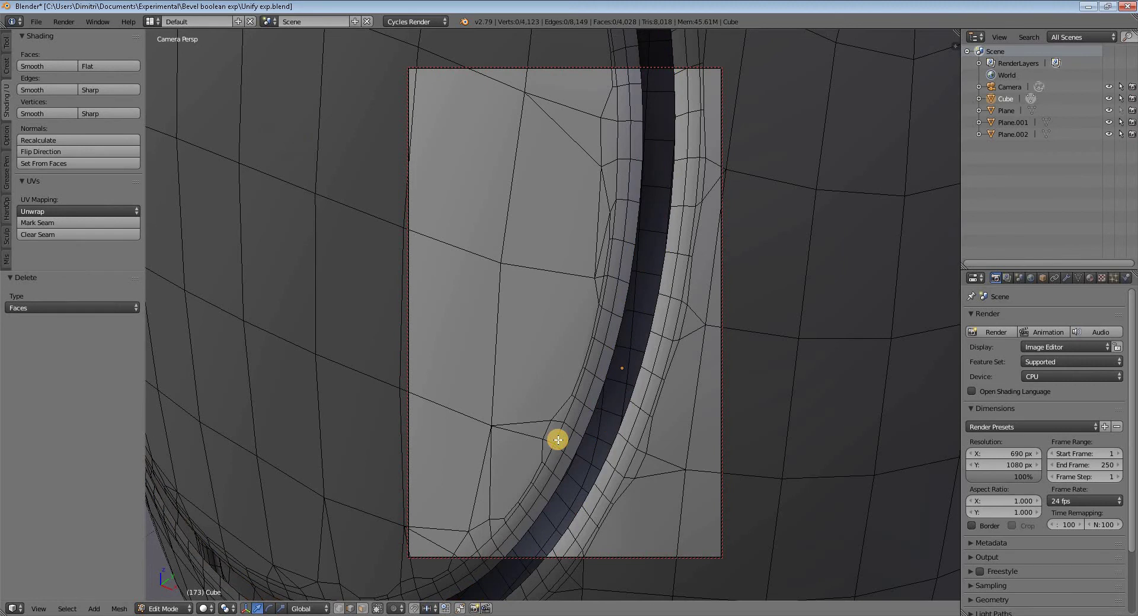
right_click(604, 371, "shift")
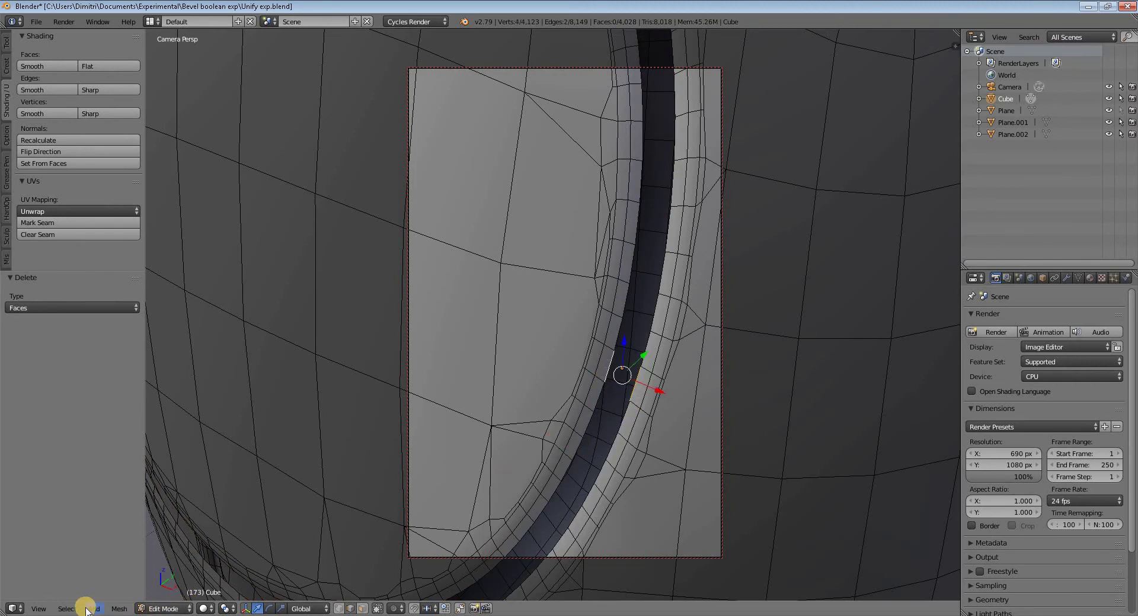
left_click(67, 609)
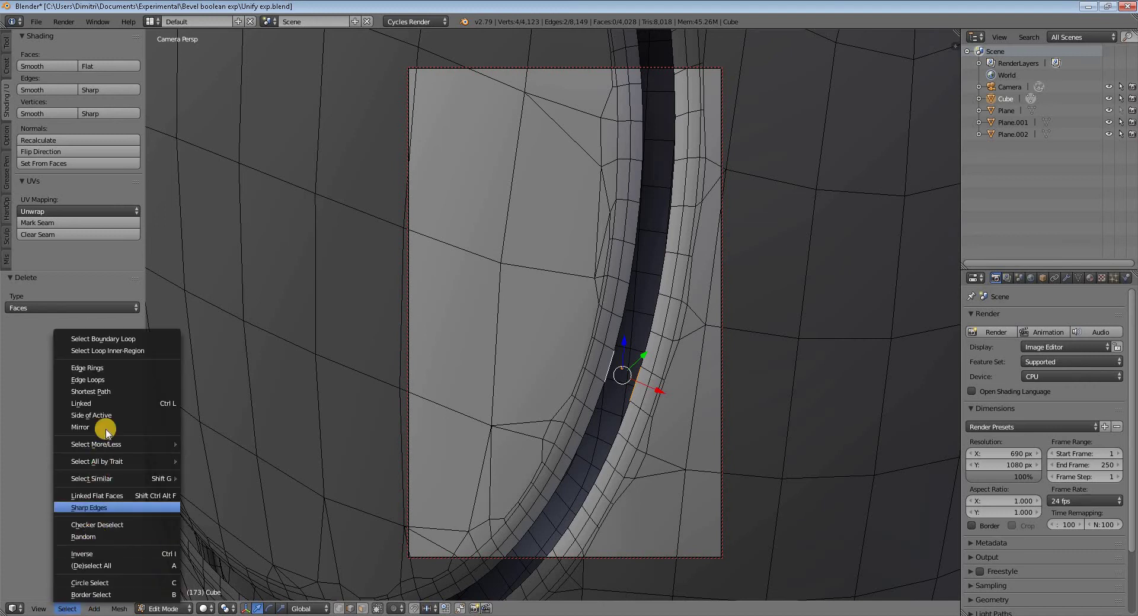
left_click(118, 380)
left_click(68, 607)
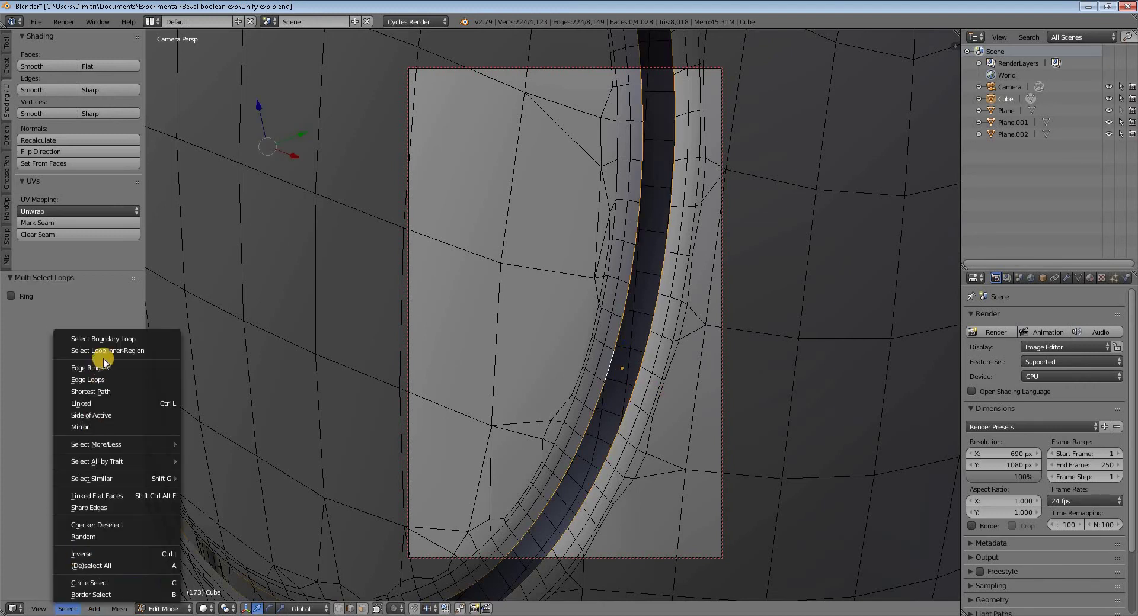
left_click(106, 355)
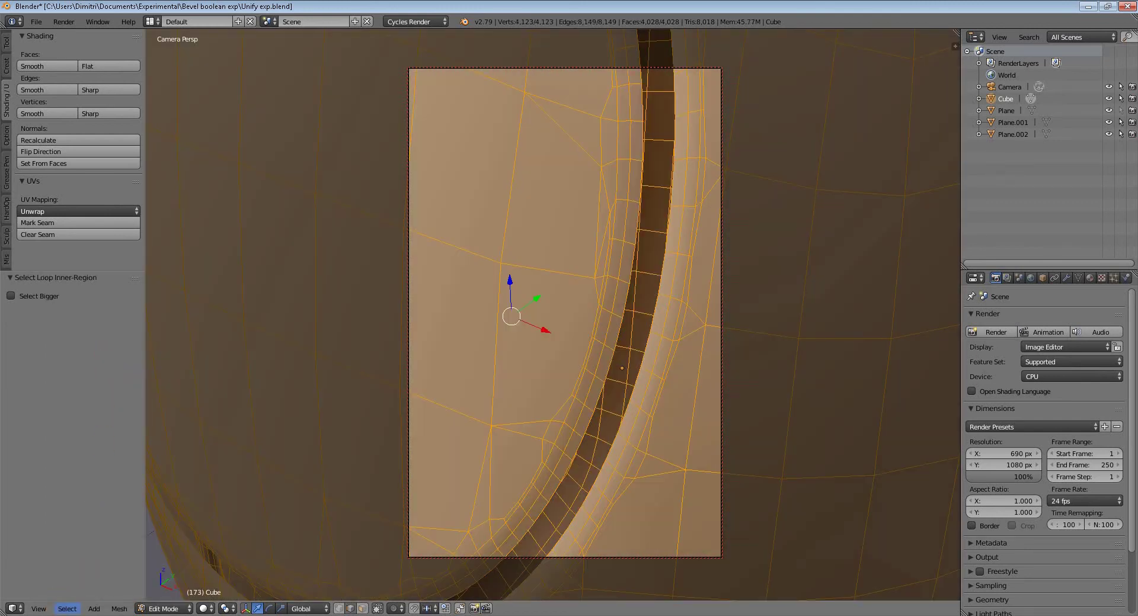
left_click(72, 609)
left_click(106, 553)
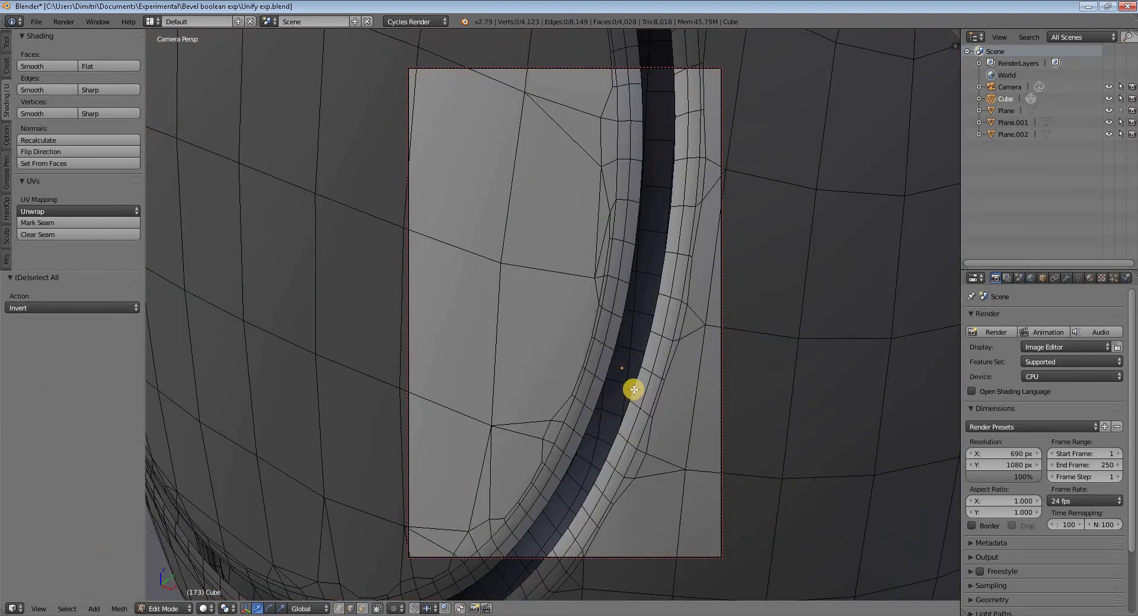
Select the two open edge loops along the widened gap of the smaller inner seam and bridge them
right_click(633, 390)
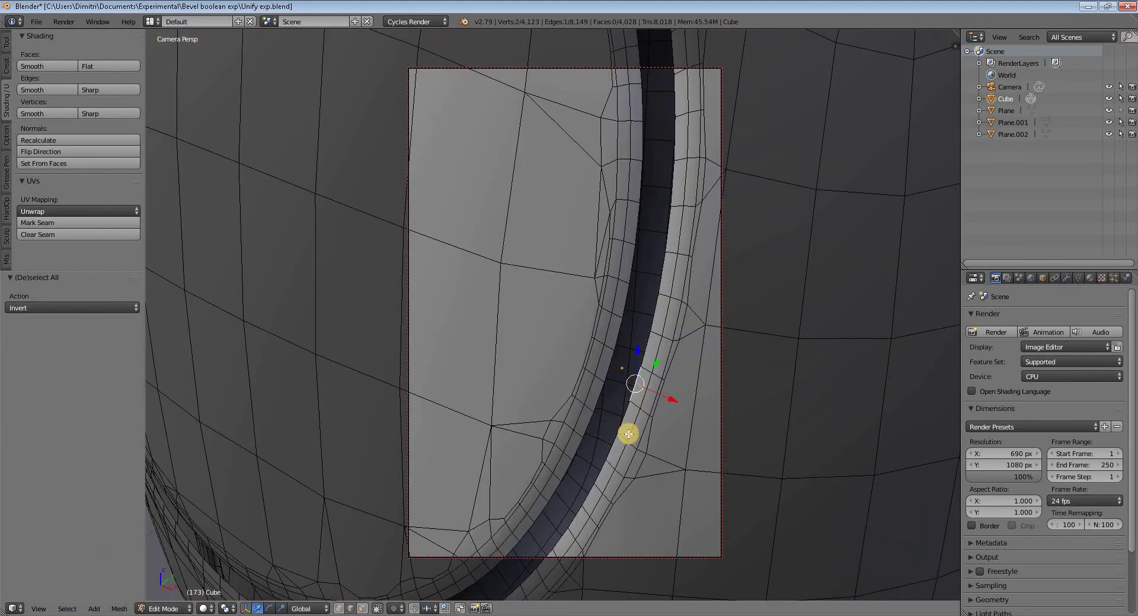
right_click(601, 389, "shift")
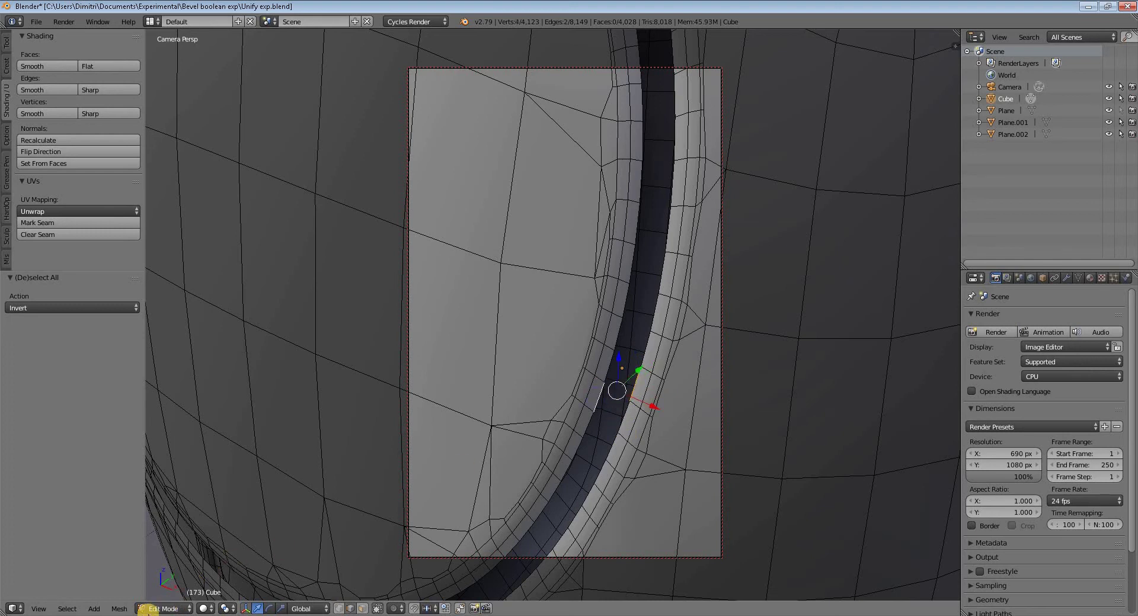
left_click(75, 609)
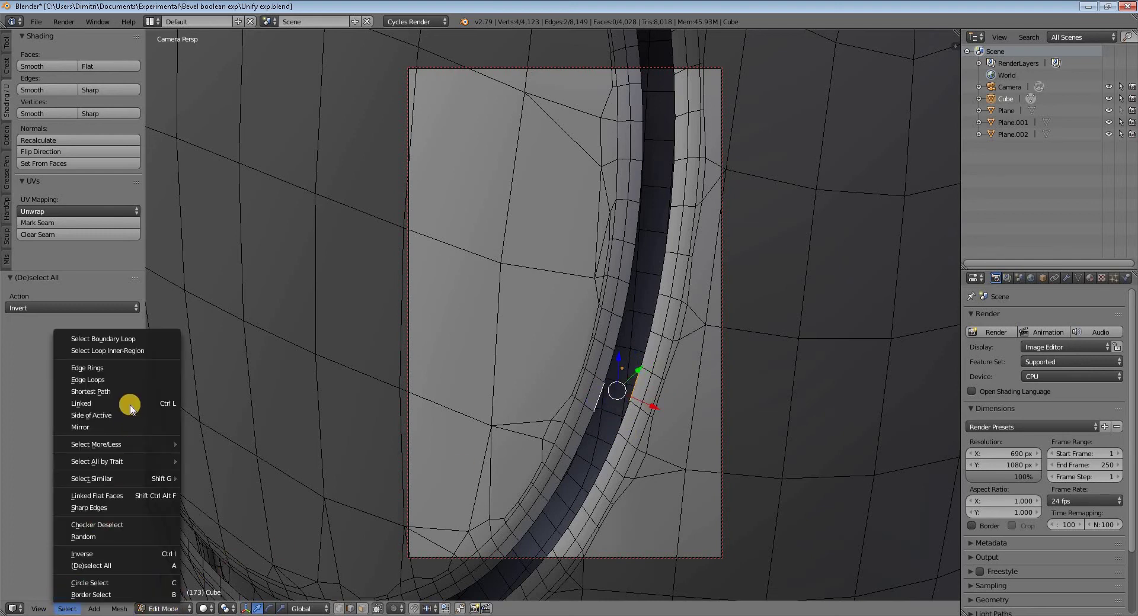
left_click(127, 366)
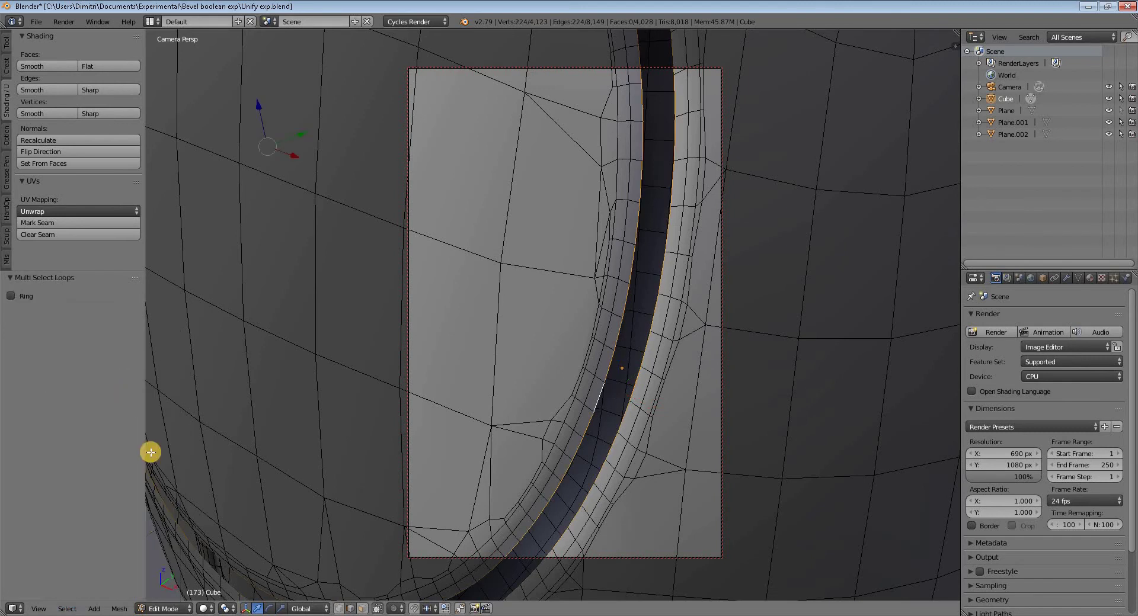
left_click(122, 608)
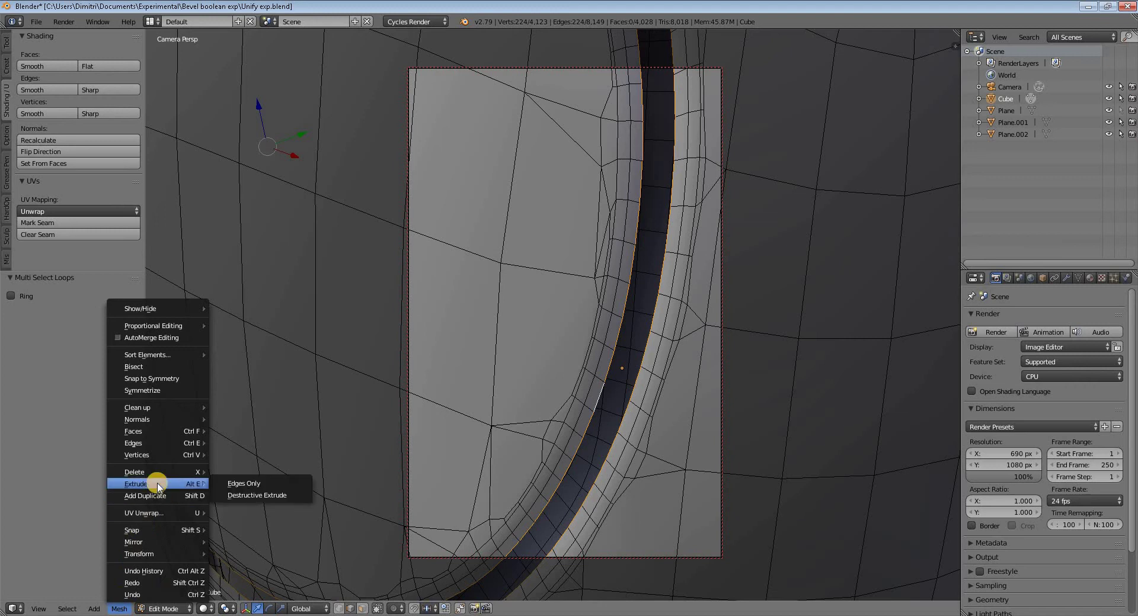
mouse_move(157, 442)
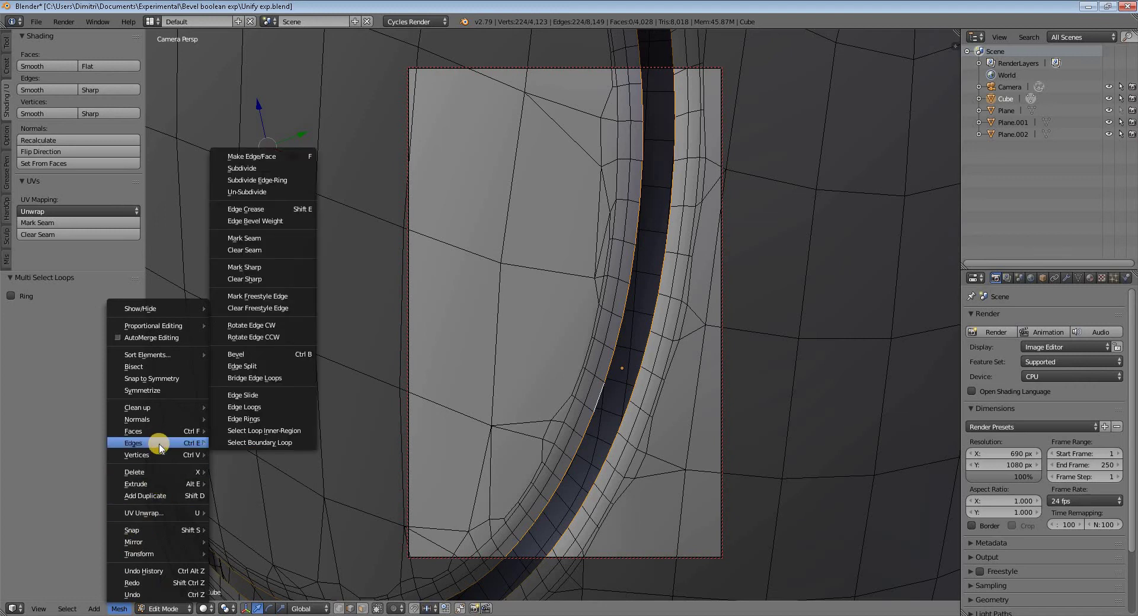
left_click(275, 375)
Render a close-up of the smaller inner seam to inspect its bridged groove, and return to the 3D View
scroll(674, 504, "down", 4)
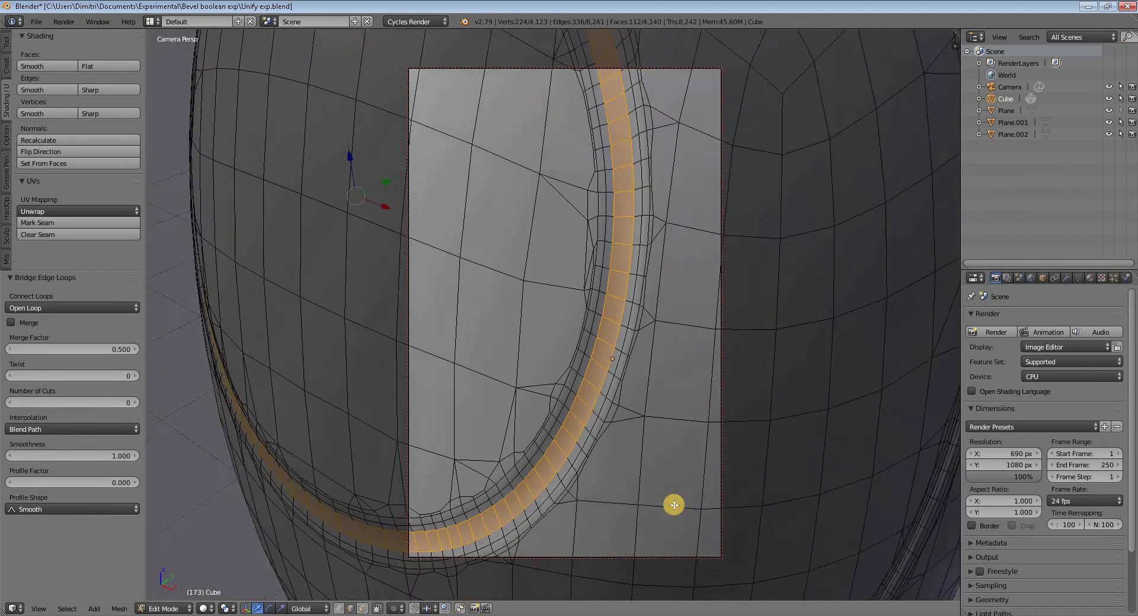
scroll(674, 505, "down", 2)
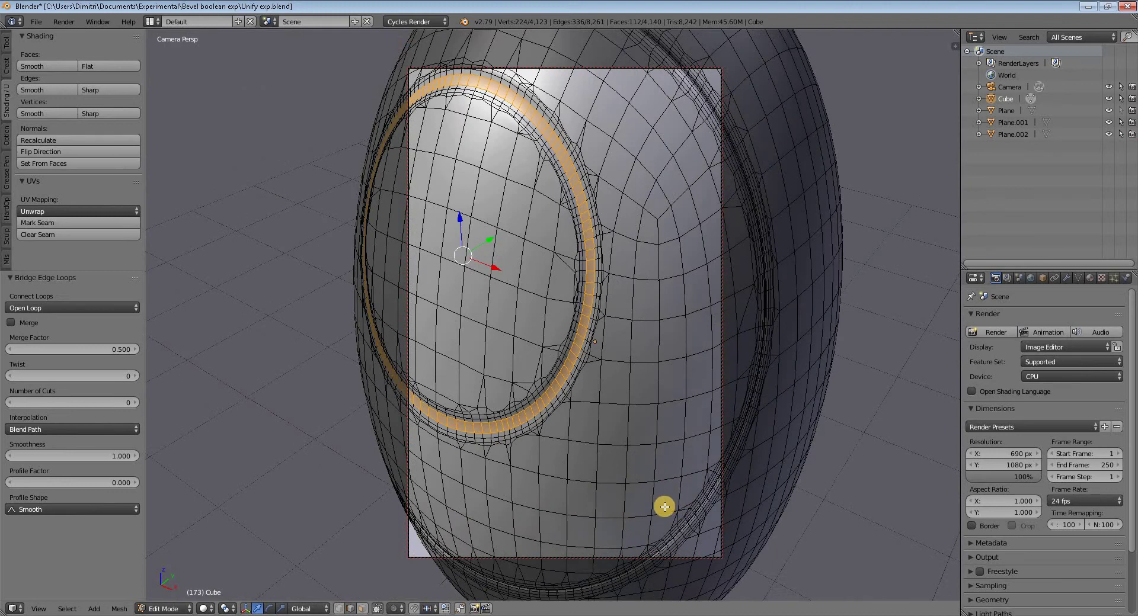
key("F12")
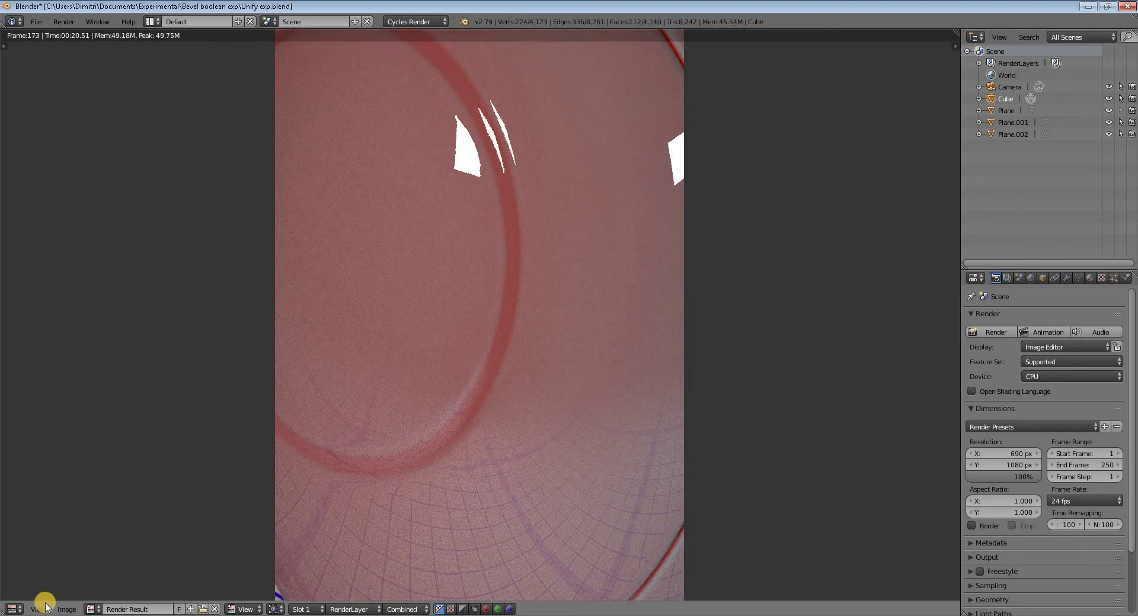
left_click(21, 610)
left_click(33, 599)
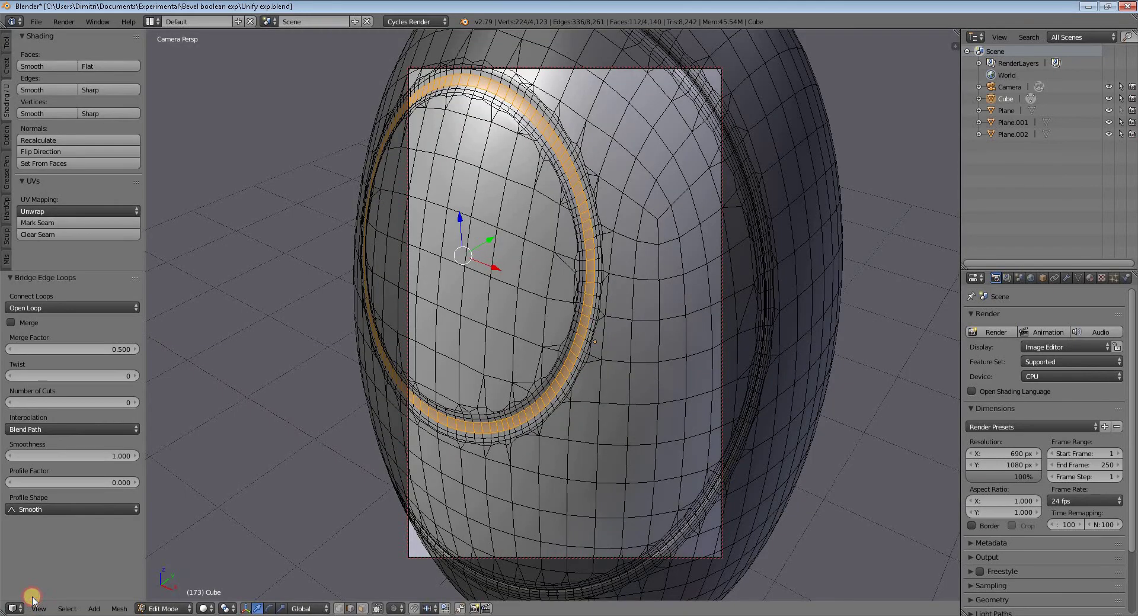
Render the whole egg within the camera frame to compare both seams, and return to the 3D View
scroll(715, 467, "down", 3)
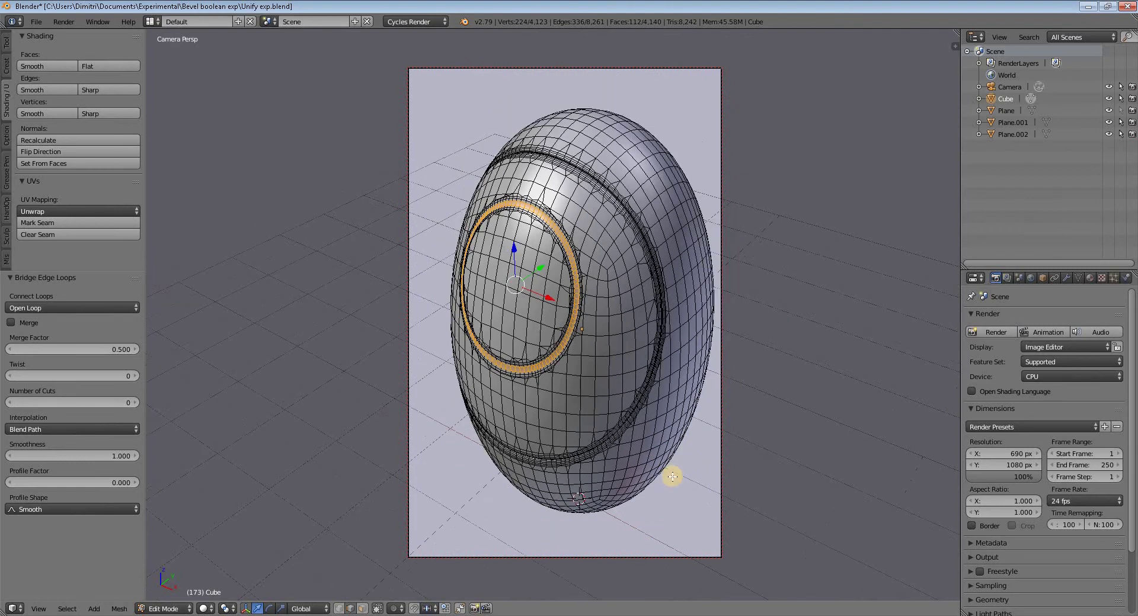
key("F12")
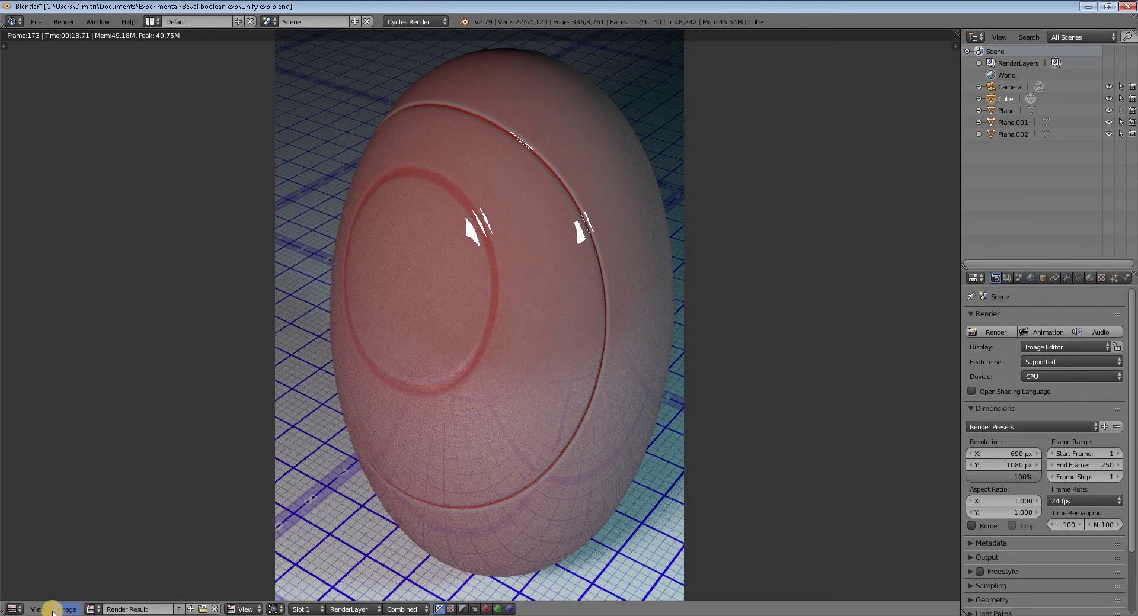
left_click(14, 609)
left_click(35, 595)
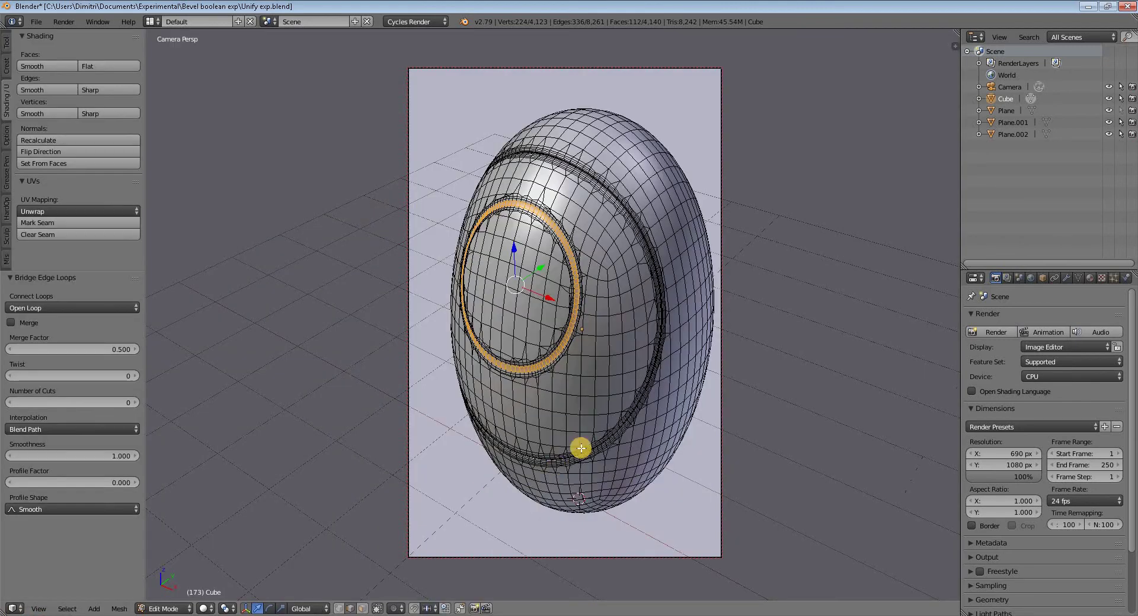
Add a single centred edge loop around the bridged strip of the smaller inner seam with Loop Cut and Slide
scroll(587, 447, "up", 5)
scroll(590, 448, "up", 2)
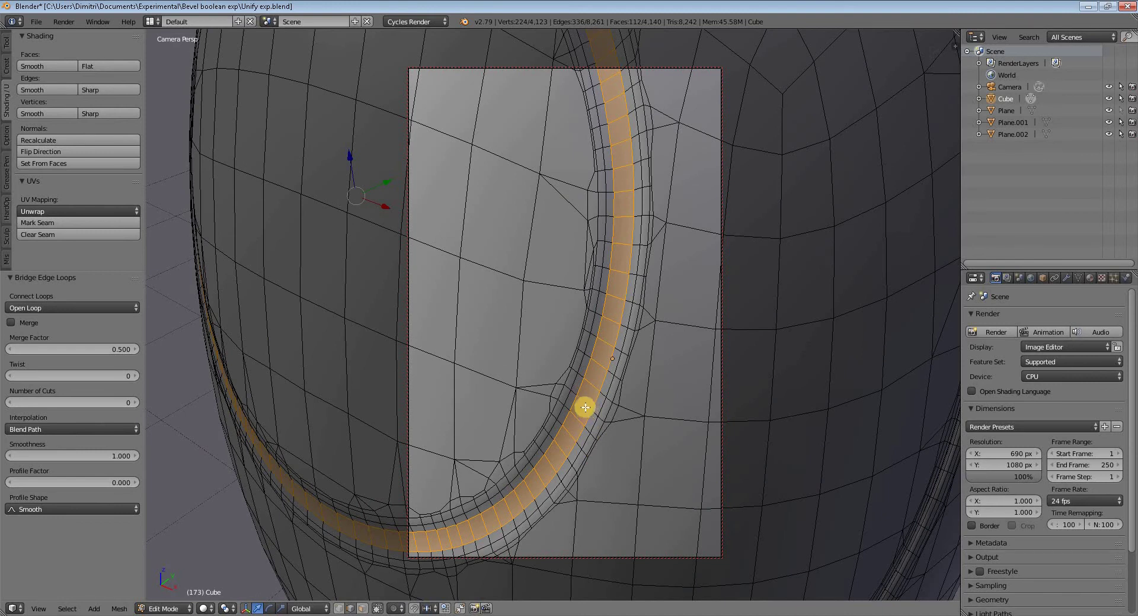
right_click(585, 407)
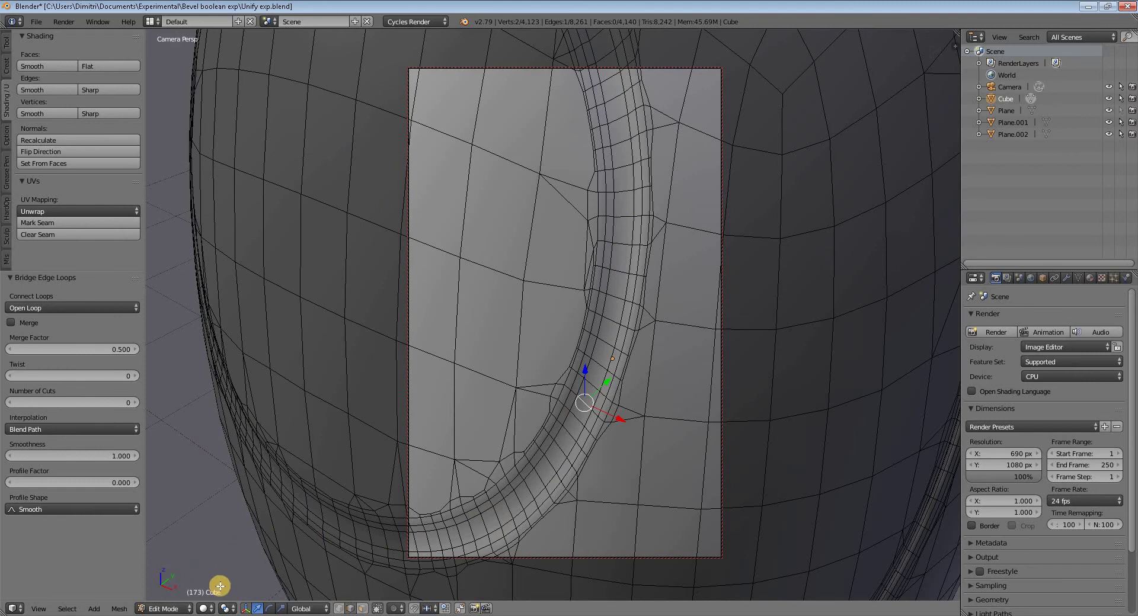
left_click(69, 609)
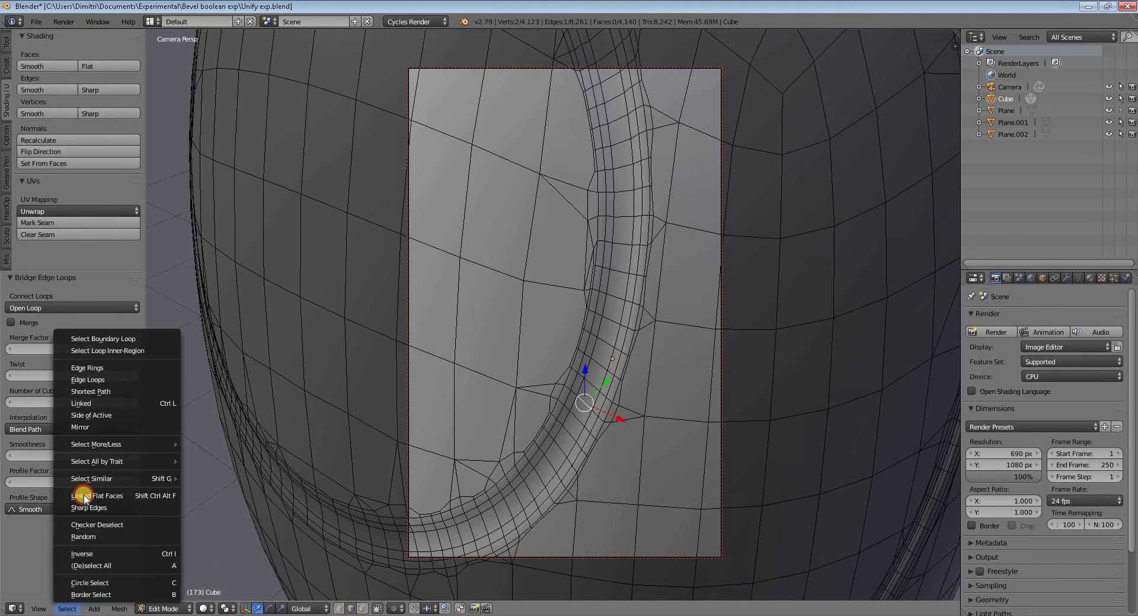
left_click(113, 369)
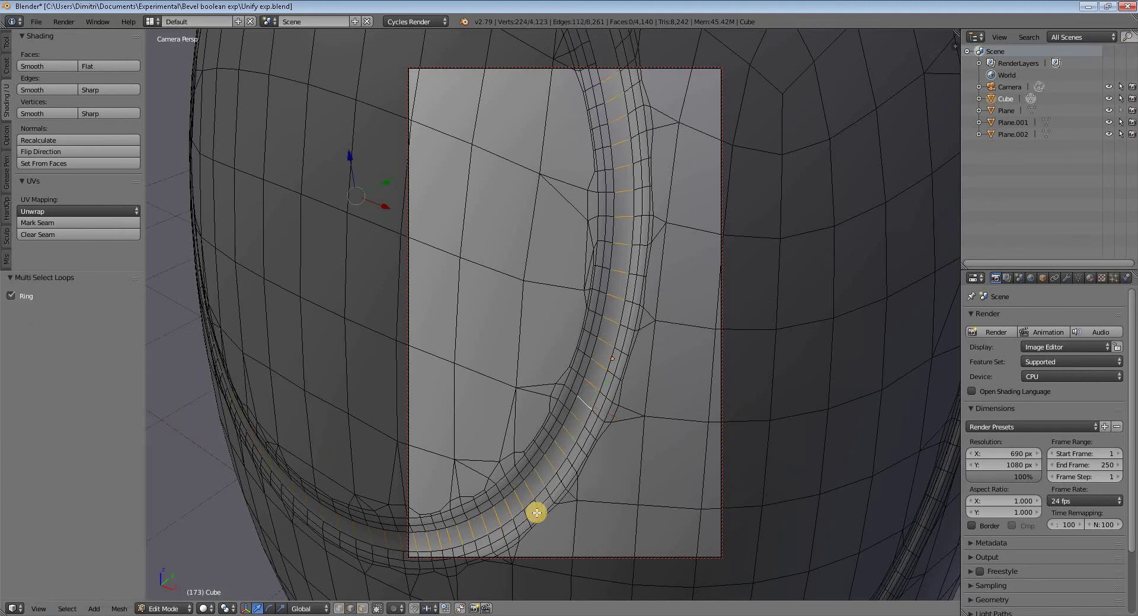
left_click(5, 44)
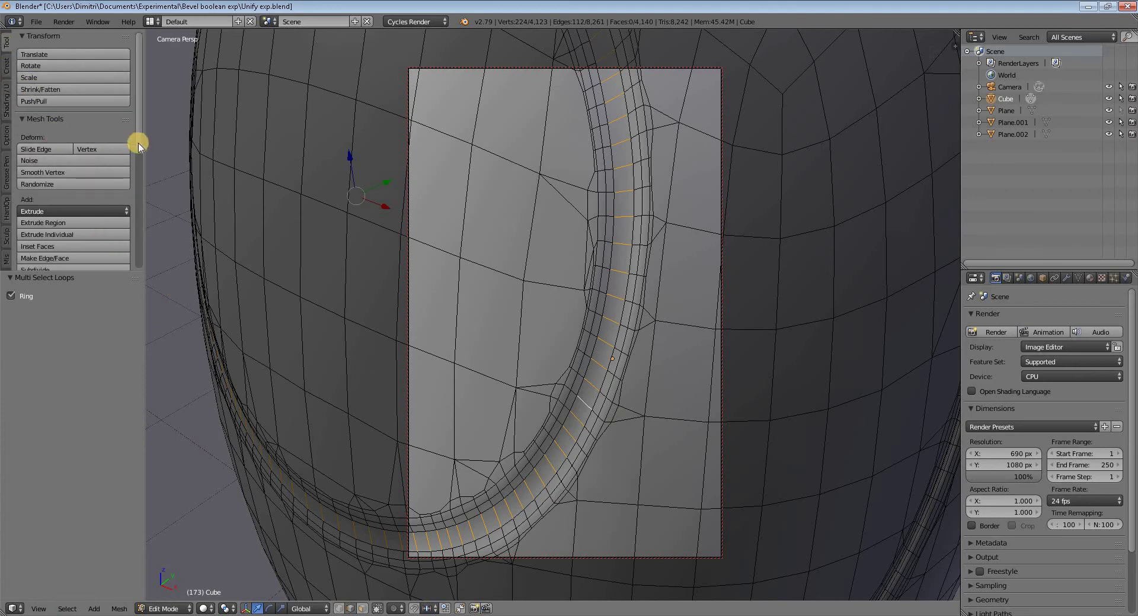
left_click_drag(138, 145, 89, 198)
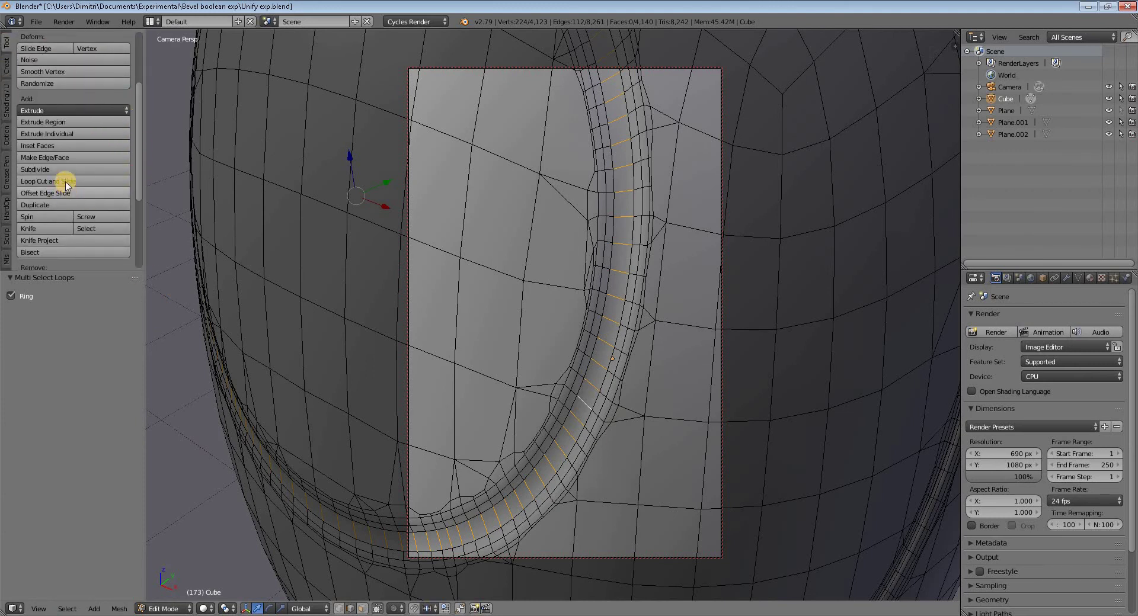
left_click(66, 186)
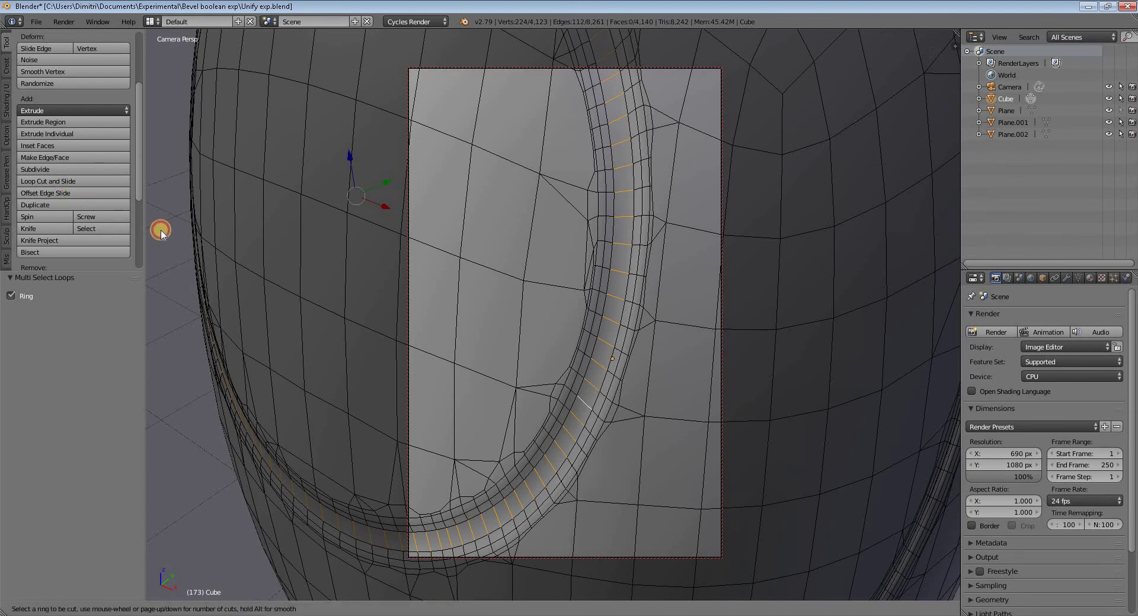
left_click(606, 351)
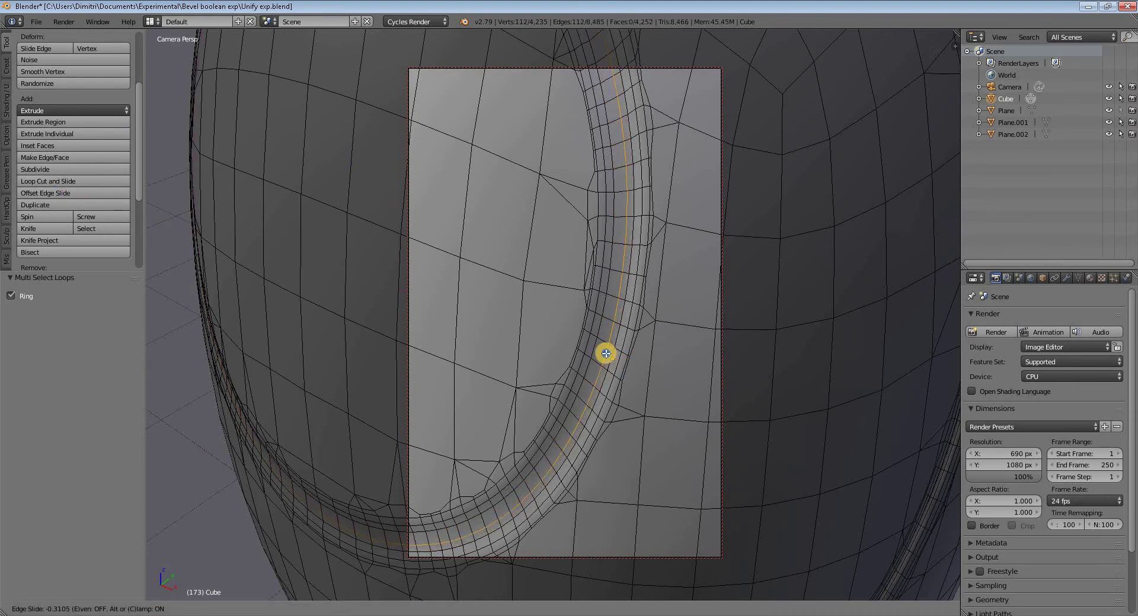
right_click(607, 359)
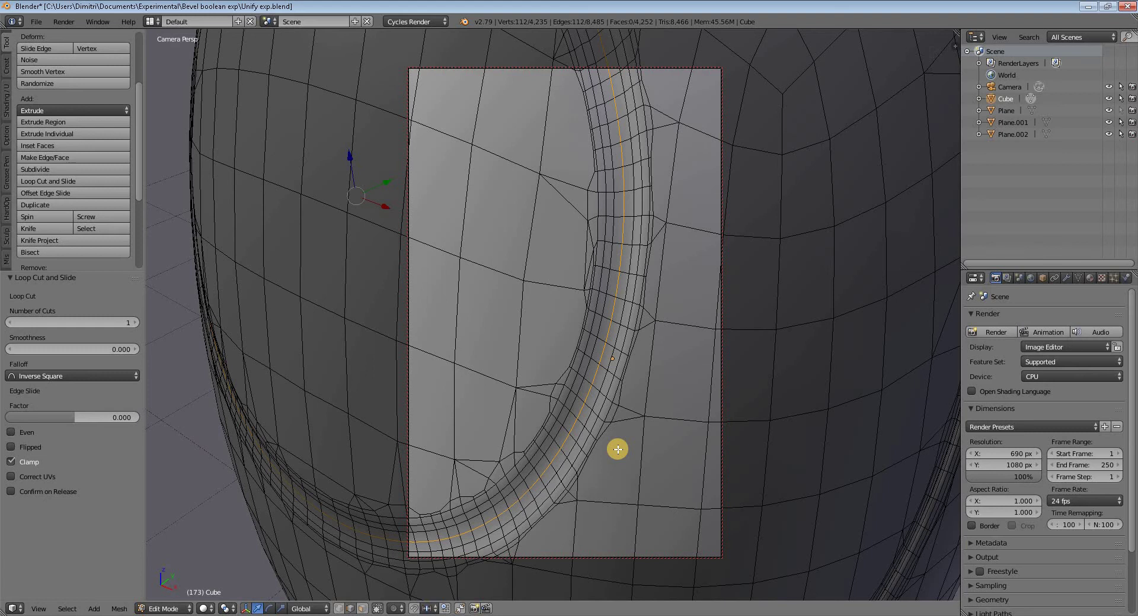
Bevel the centred edge loop of the smaller inner seam with an offset of 0.006 and 3 segments
key("ctrl+b")
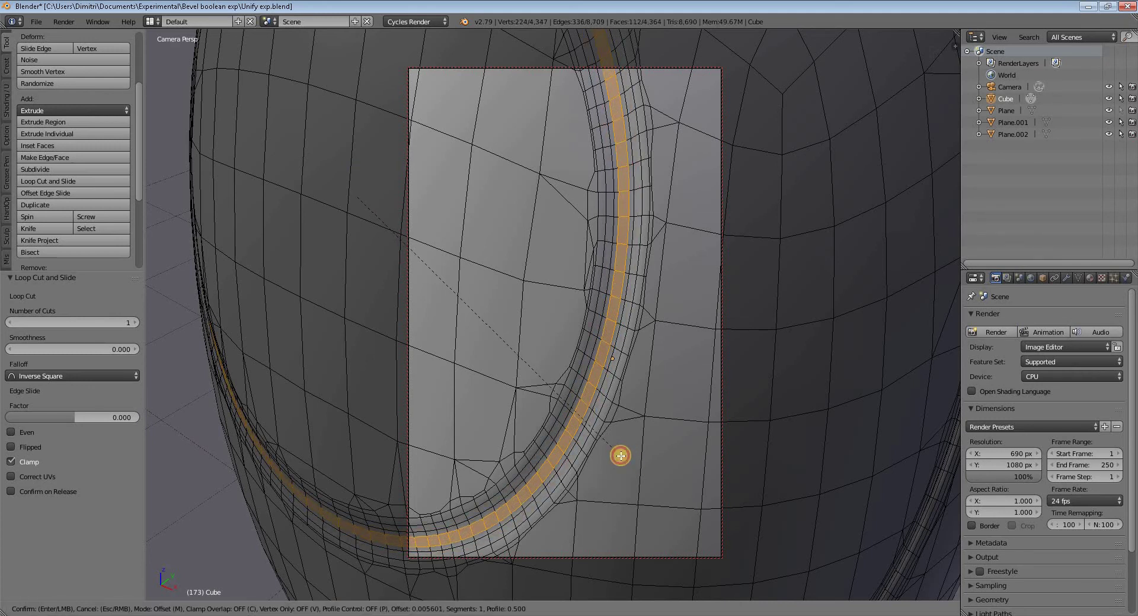
left_click(621, 456)
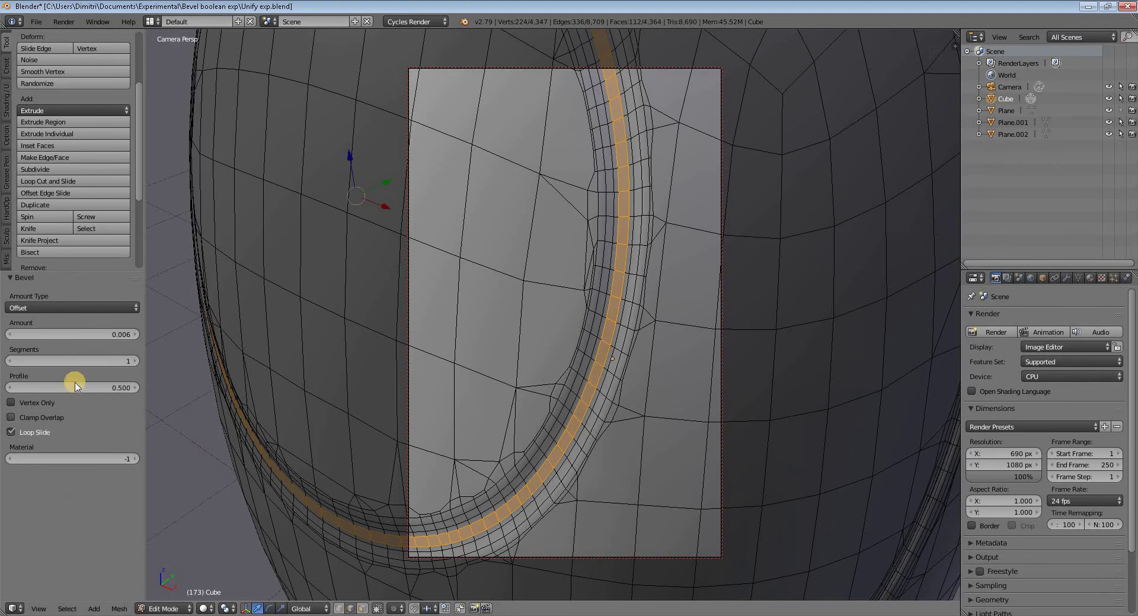
left_click(134, 362)
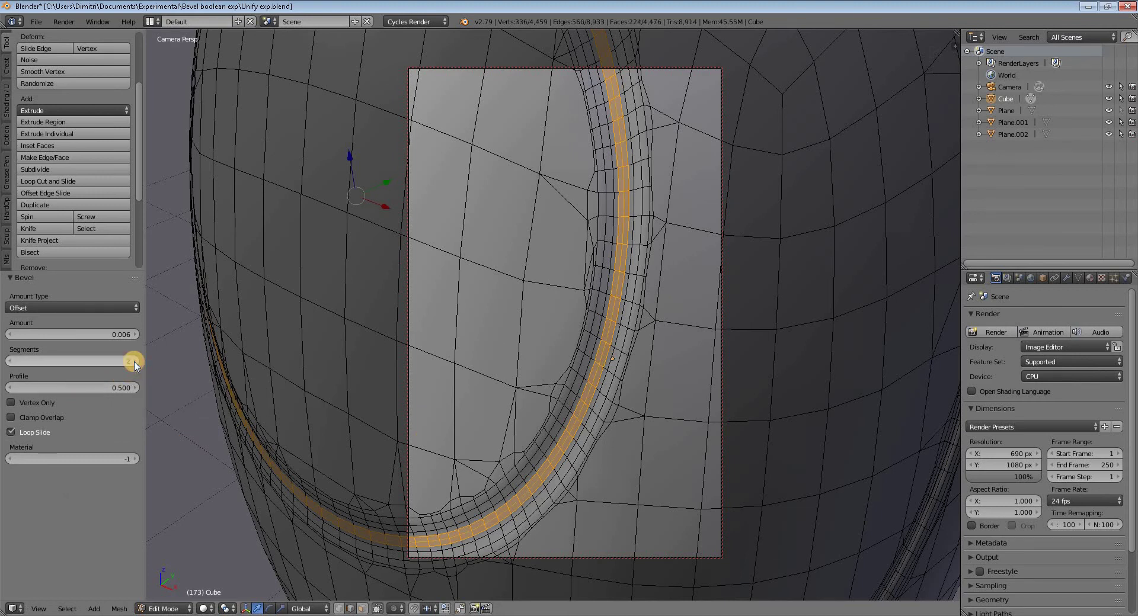
left_click(134, 362)
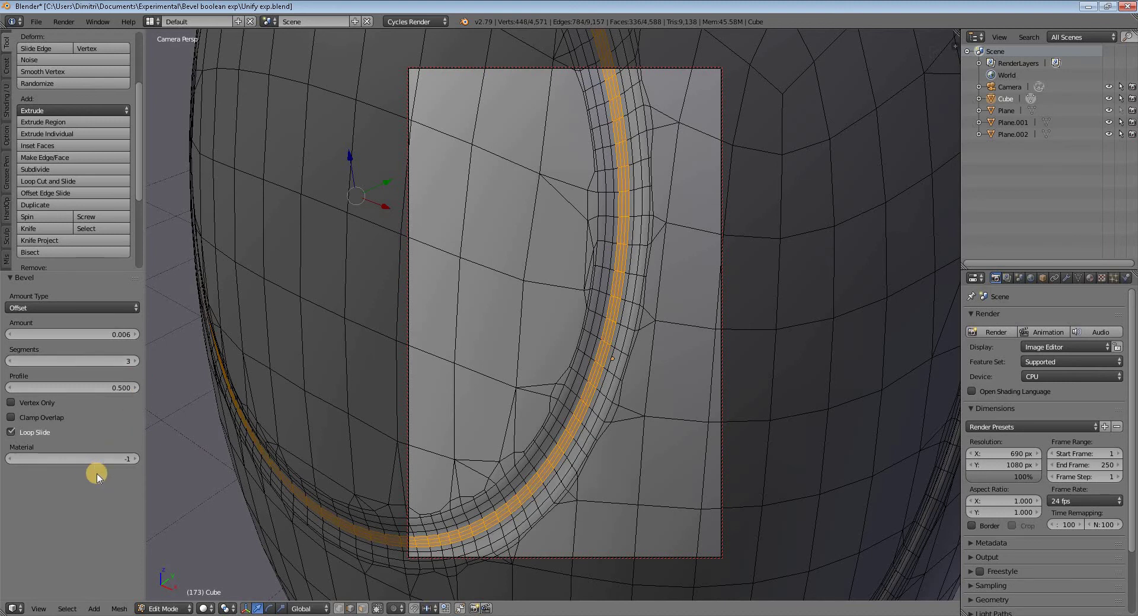
Leave Edit Mode and render the whole egg to inspect the bevelled inner seam, and return to the 3D View
key("Tab")
scroll(583, 466, "down", 6)
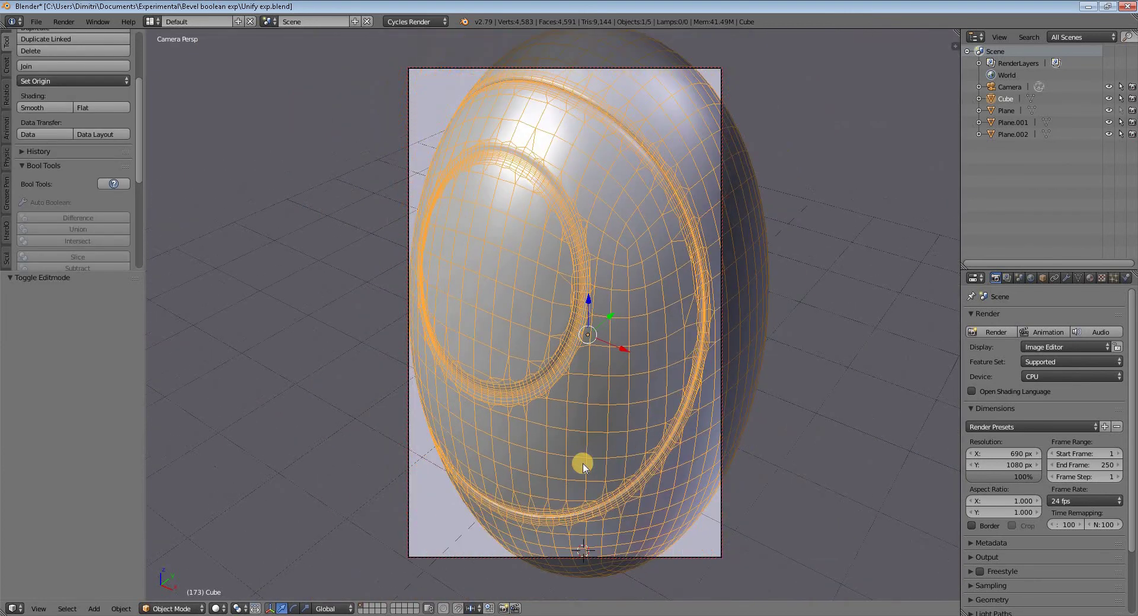
scroll(582, 466, "down", 4)
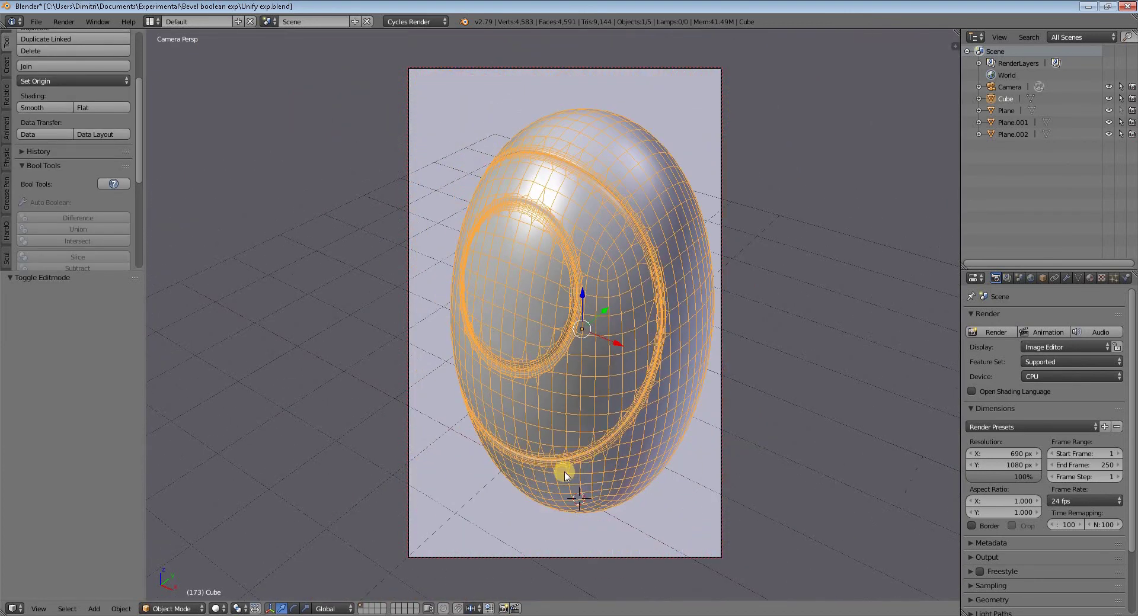
key("F12")
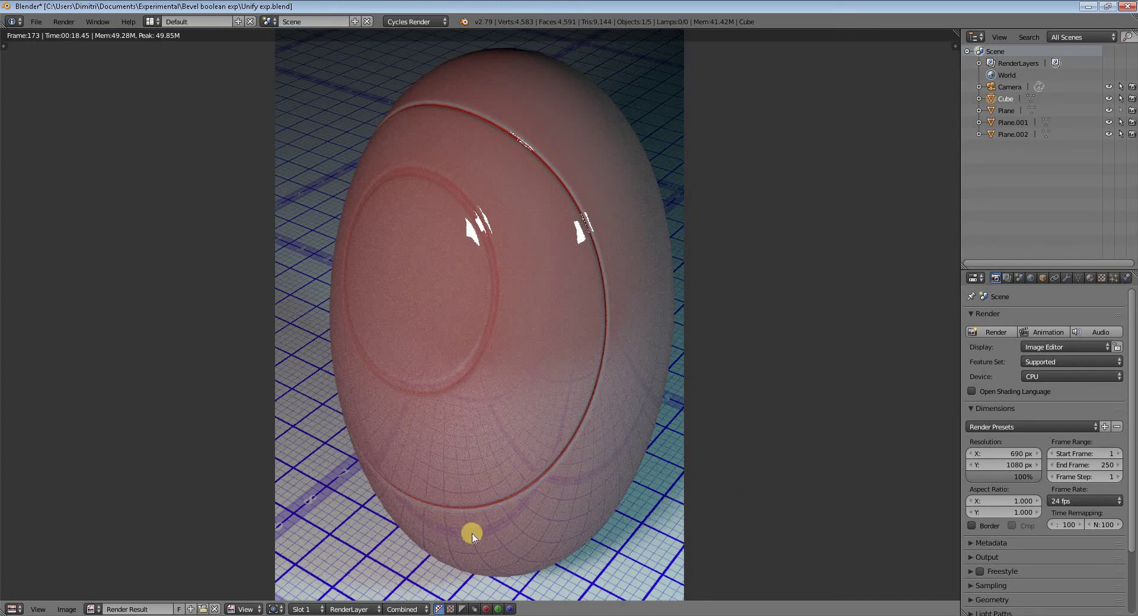
left_click(18, 609)
left_click(42, 587)
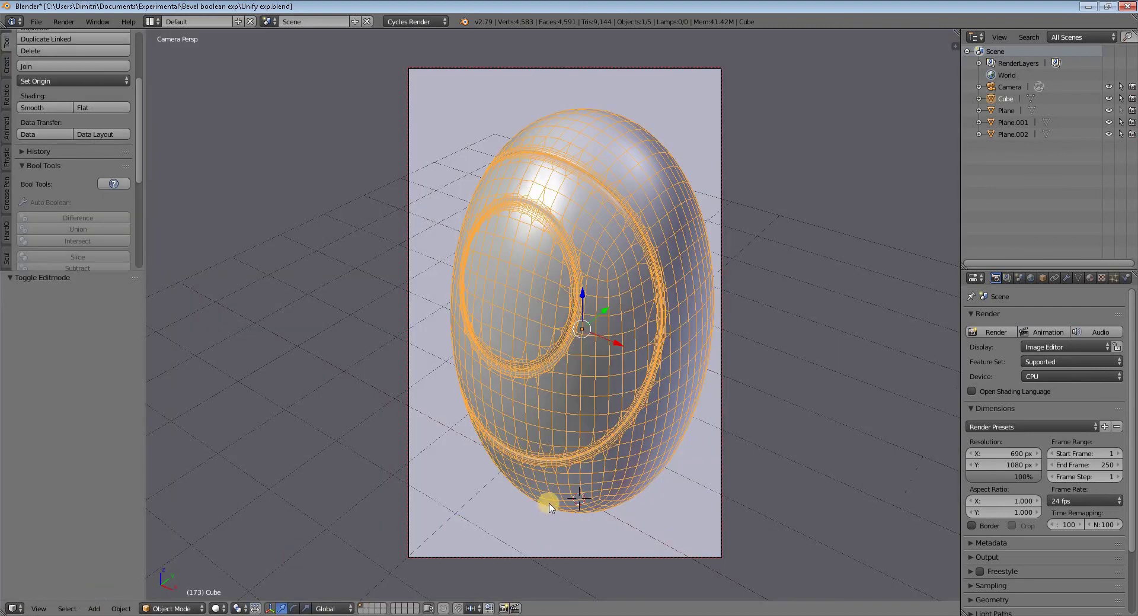
Split the 3D View into two side-by-side areas and hide the tool shelf in both
middle_click_drag(549, 508, 646, 472)
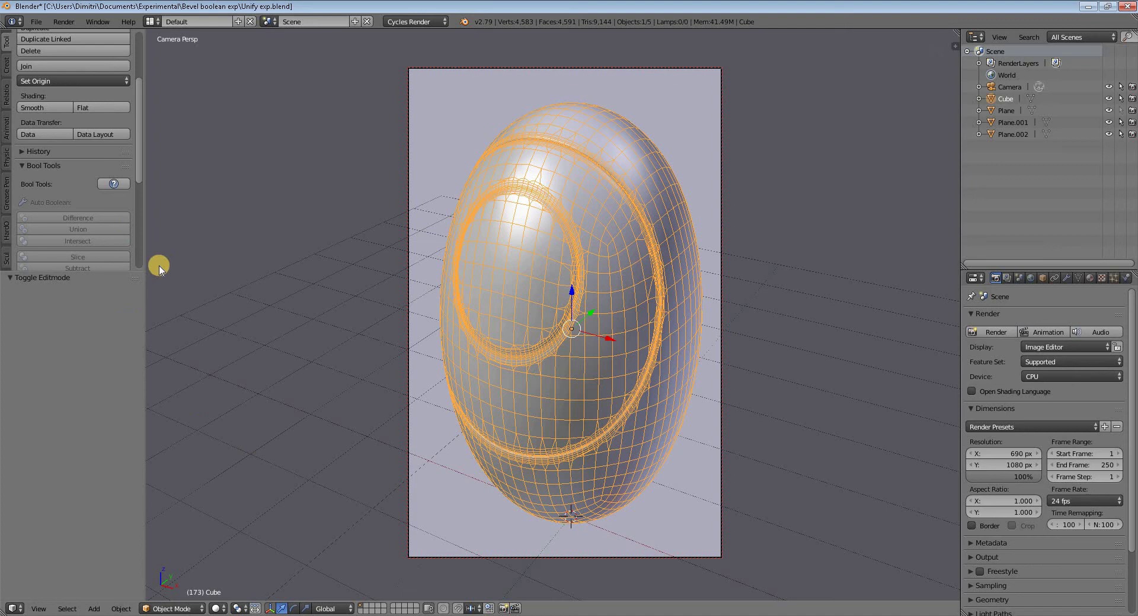
right_click(543, 28)
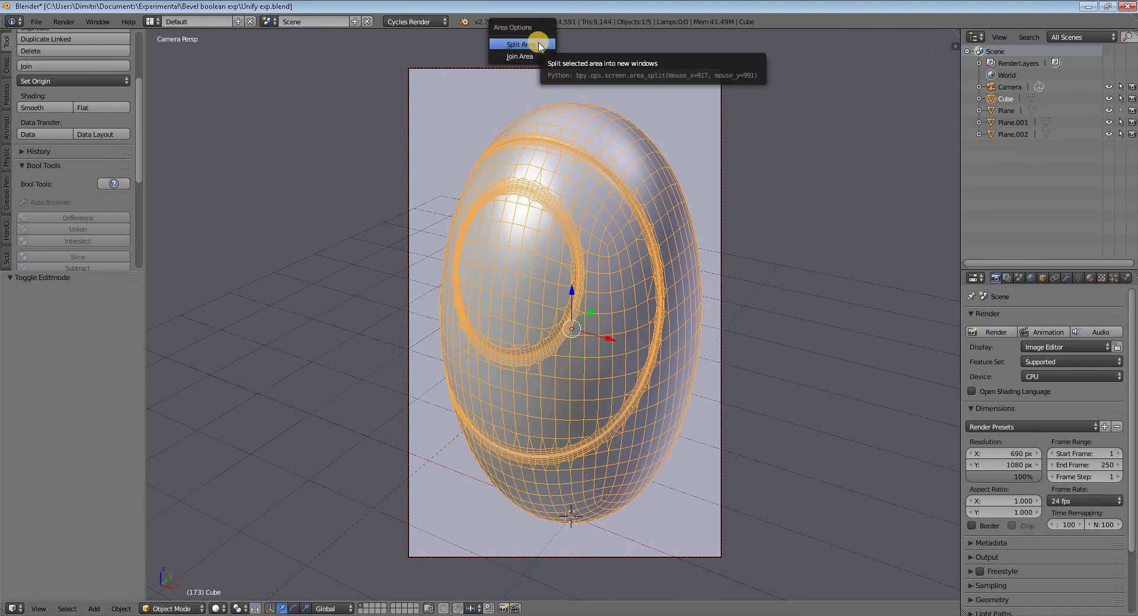
left_click(516, 44)
left_click(538, 77)
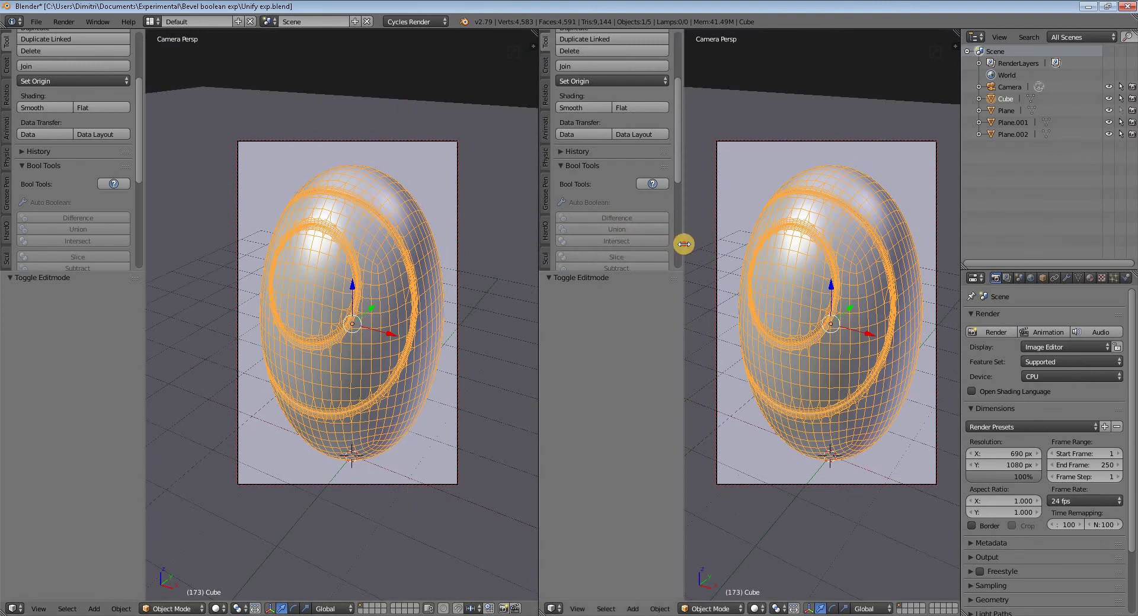
left_click_drag(684, 244, 452, 244)
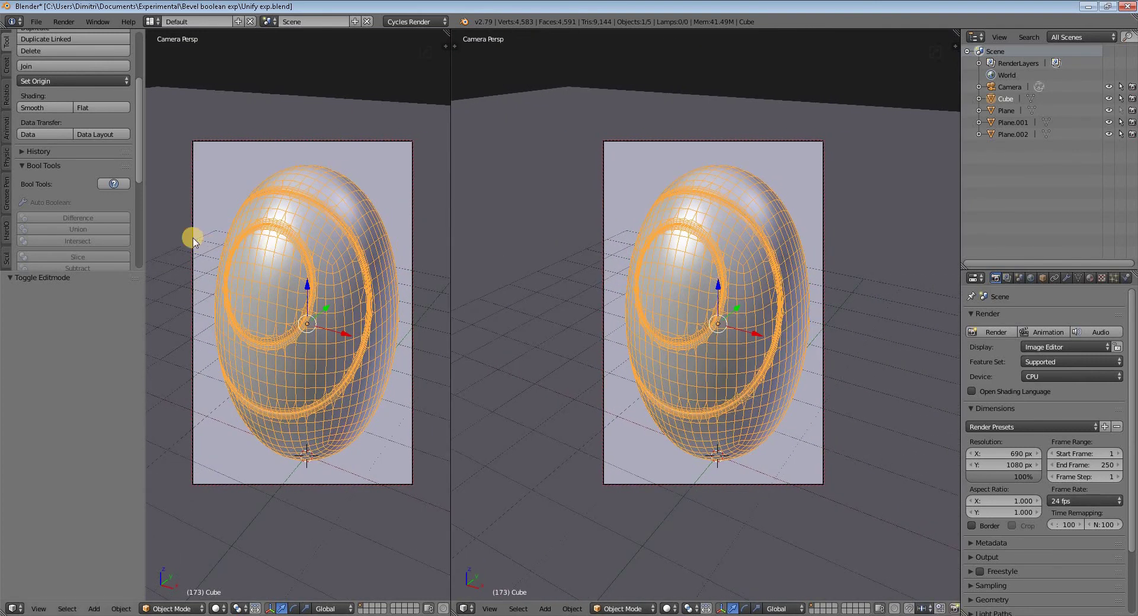
left_click_drag(145, 222, 2, 257)
Show the egg's material in a Node Editor beside the 3D View and cut the ColorRamp link to the final Mix Shader's factor
left_click(14, 610)
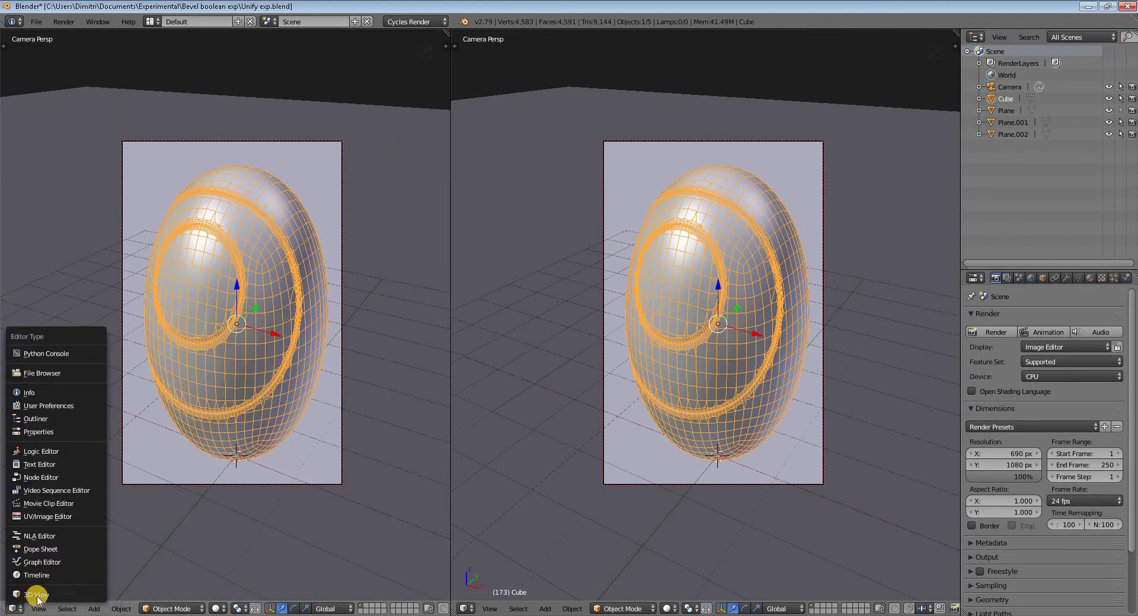
left_click(37, 478)
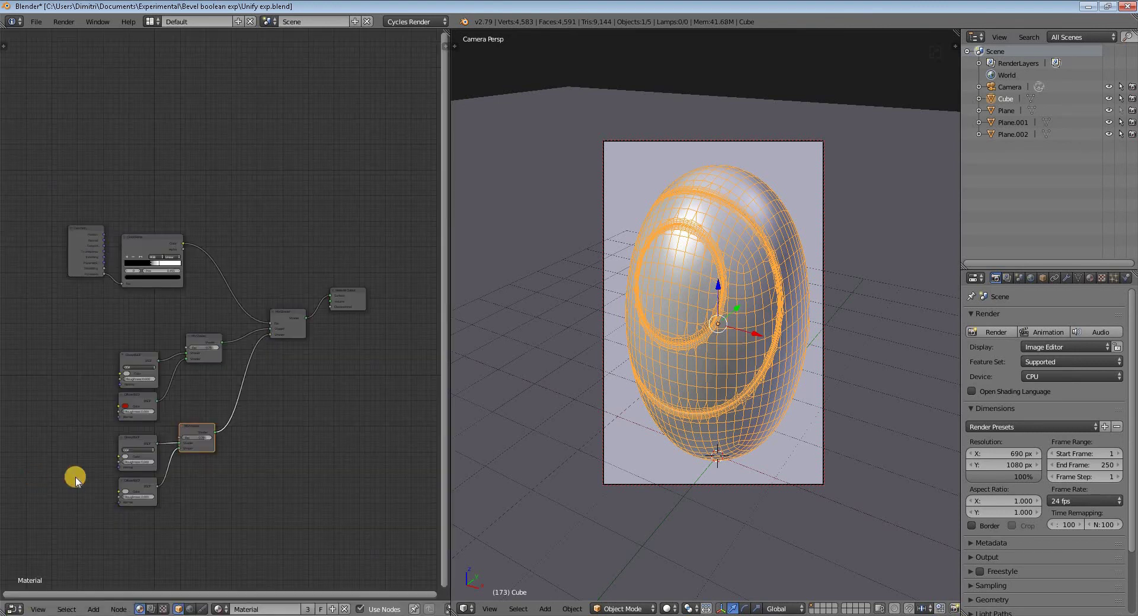
key("Home")
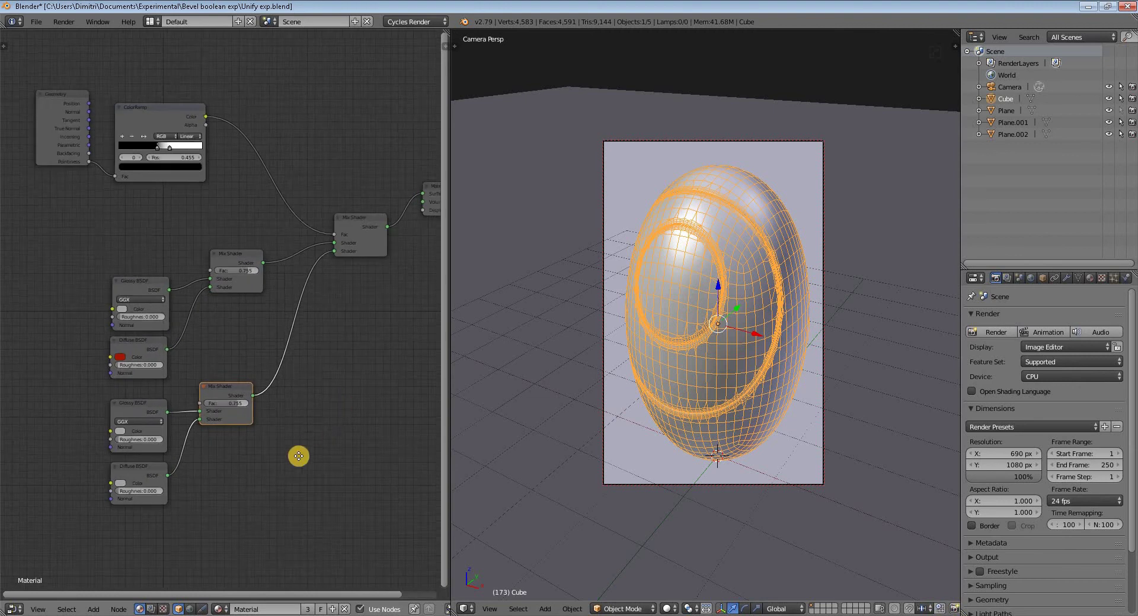
scroll(298, 449, "up", 2)
left_click_drag(252, 304, 464, 457)
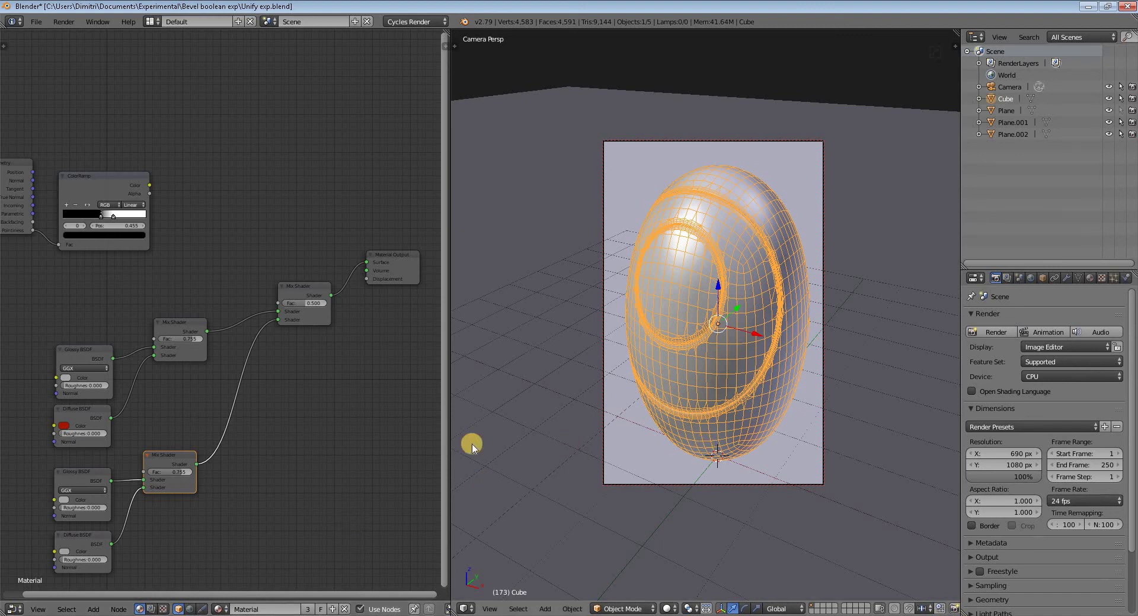
Render the whole egg from an enlarged 3D View area and show the egg's material settings
left_click_drag(319, 431, 256, 431)
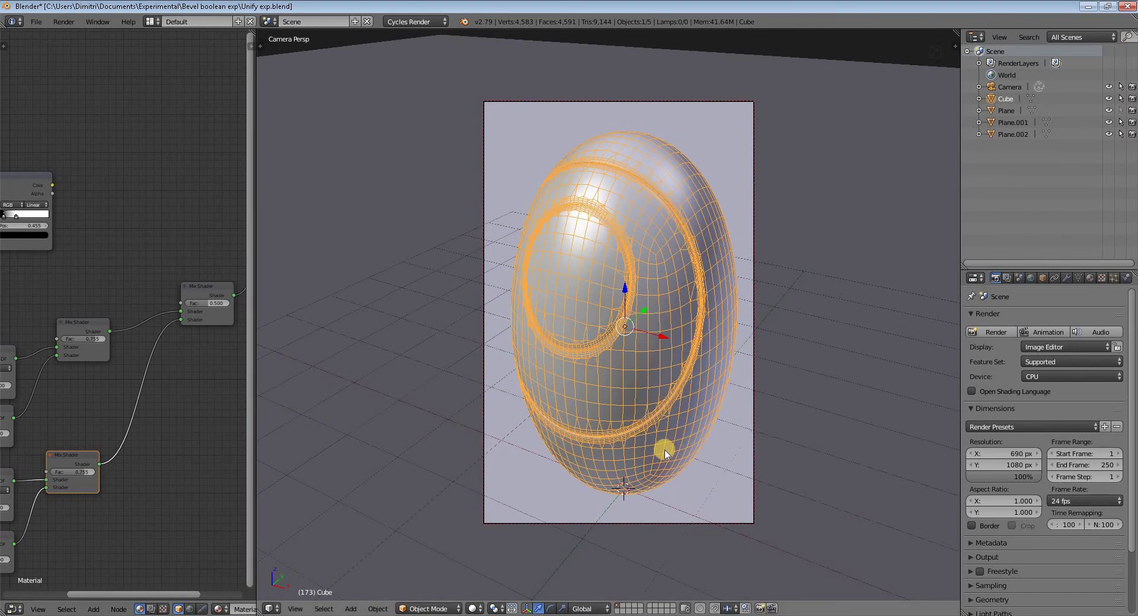
key("F12")
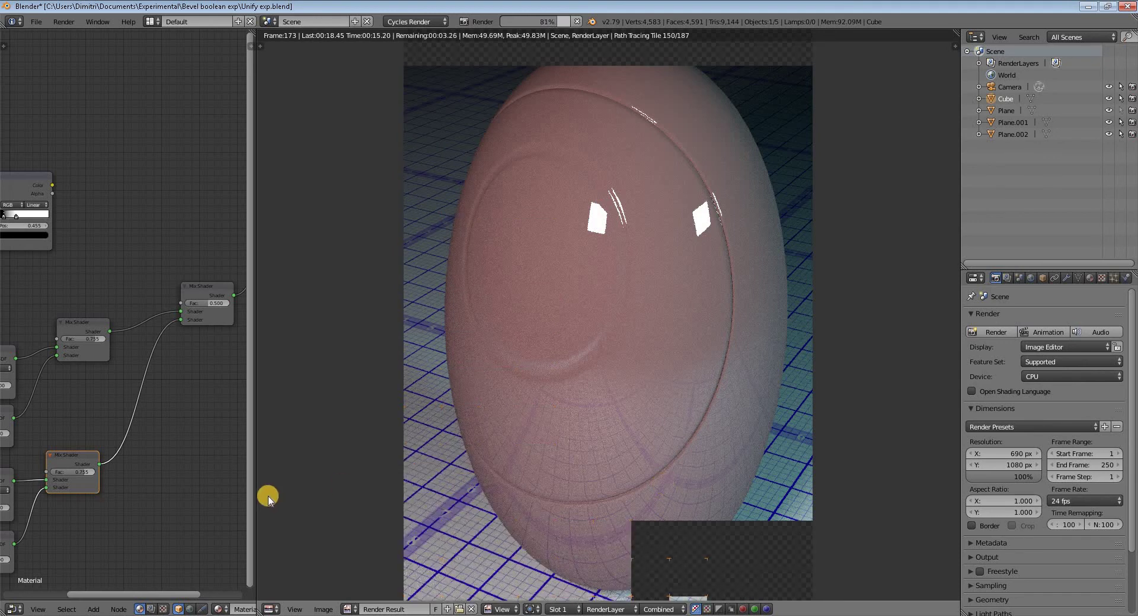
left_click(1089, 280)
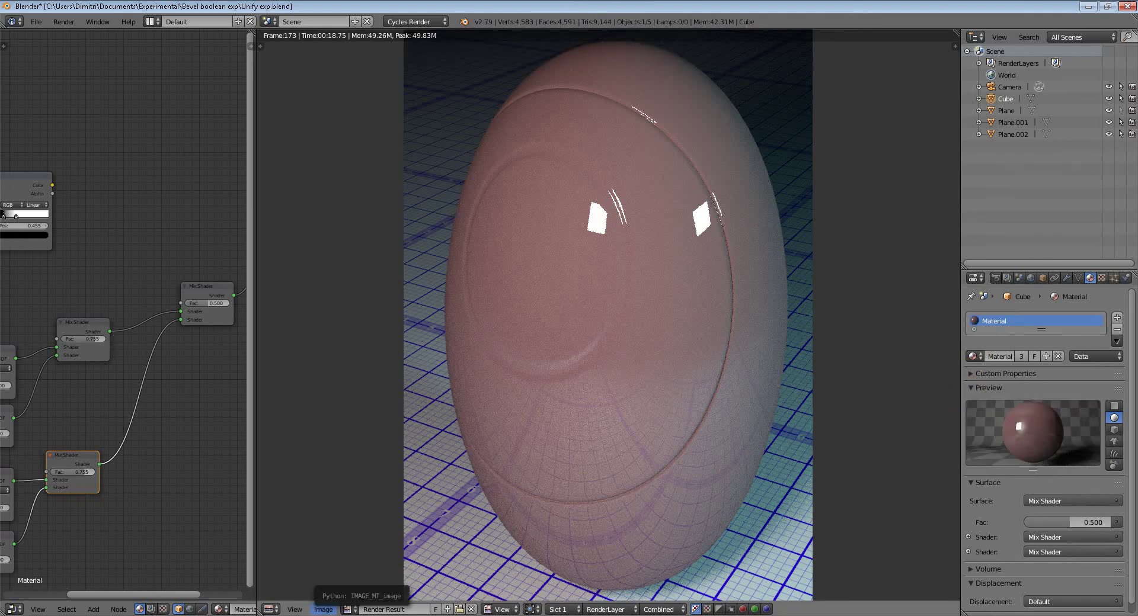
Set the roughness to 0.250 on the Glossy BSDF paired with the grey Diffuse BSDF and to 0.208 on the one paired with red
scroll(185, 509, "down", 3)
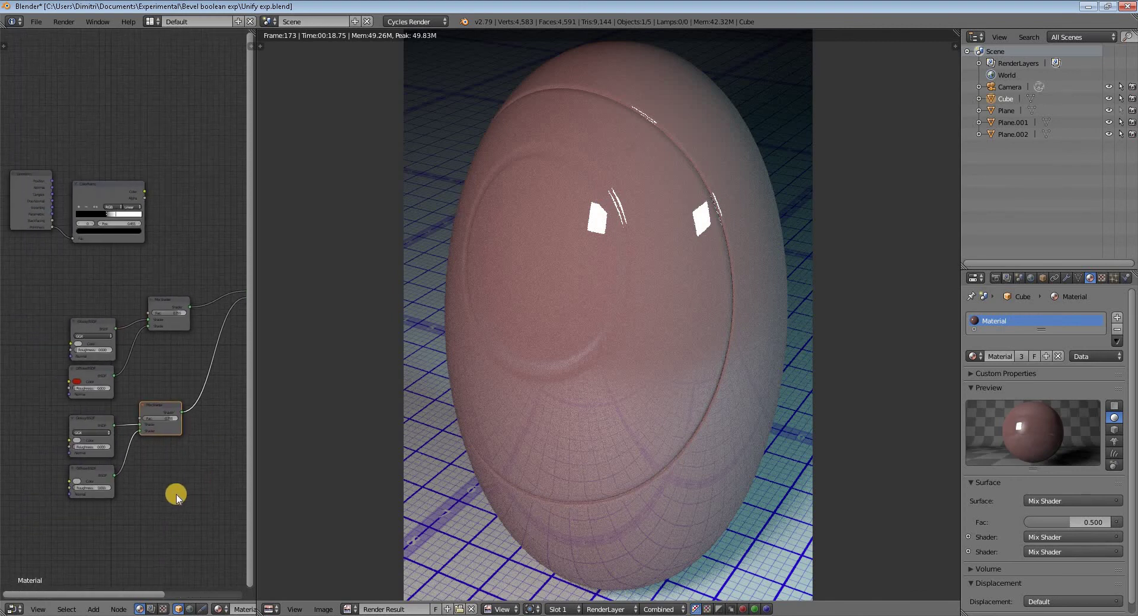
scroll(118, 468, "up", 3)
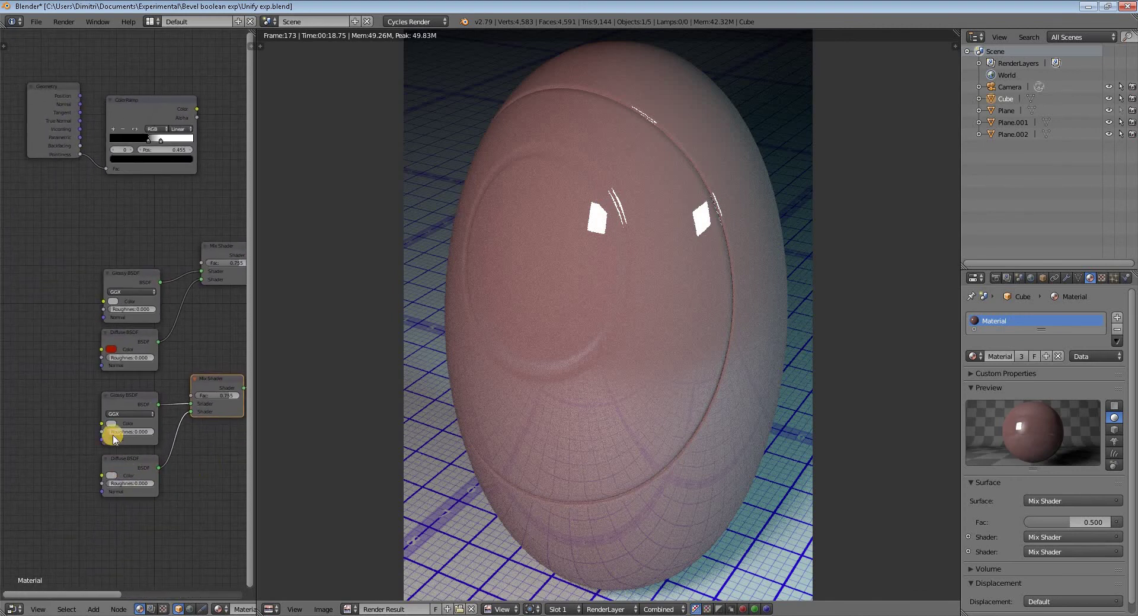
left_click_drag(112, 432, 118, 433)
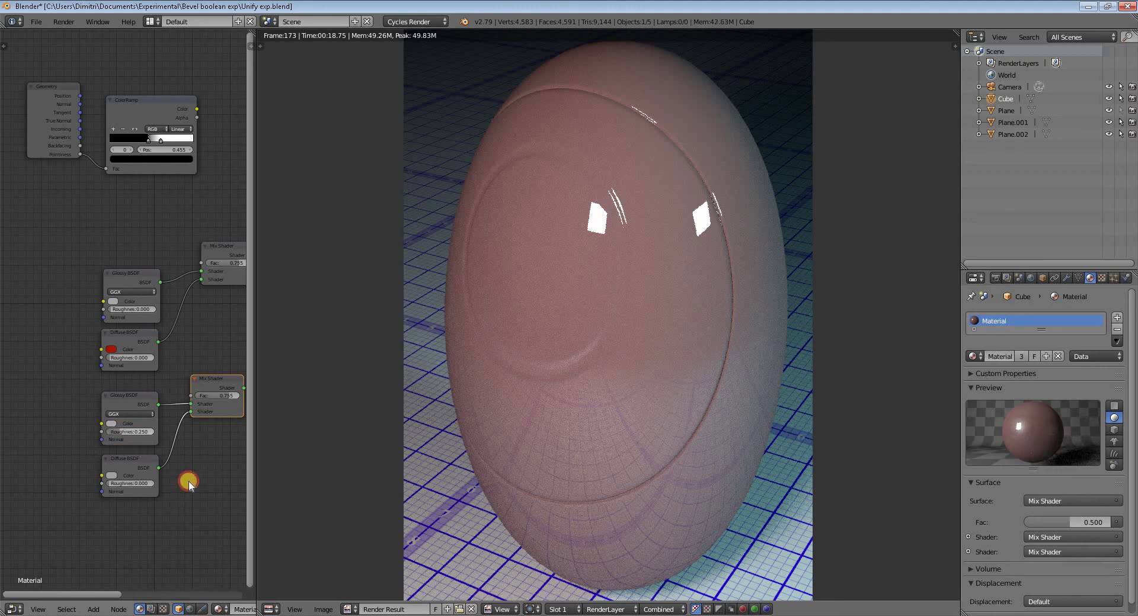
middle_click_drag(183, 490, 163, 499)
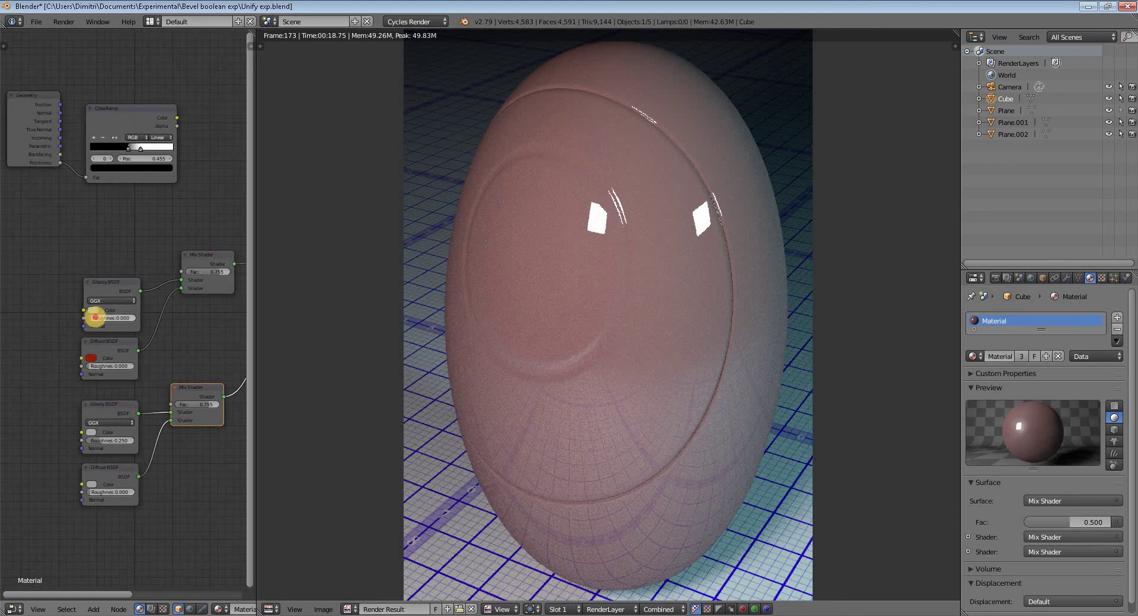
left_click_drag(94, 317, 100, 321)
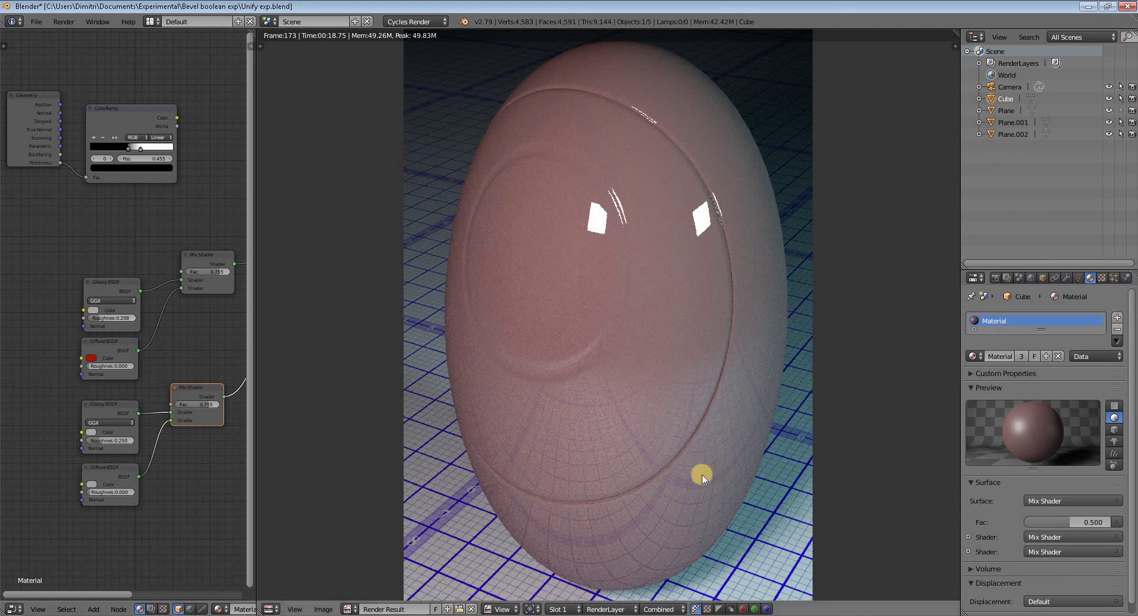
Change the red Diffuse BSDF's colour to green and render the whole egg to inspect both seams
left_click(92, 363)
left_click(111, 272)
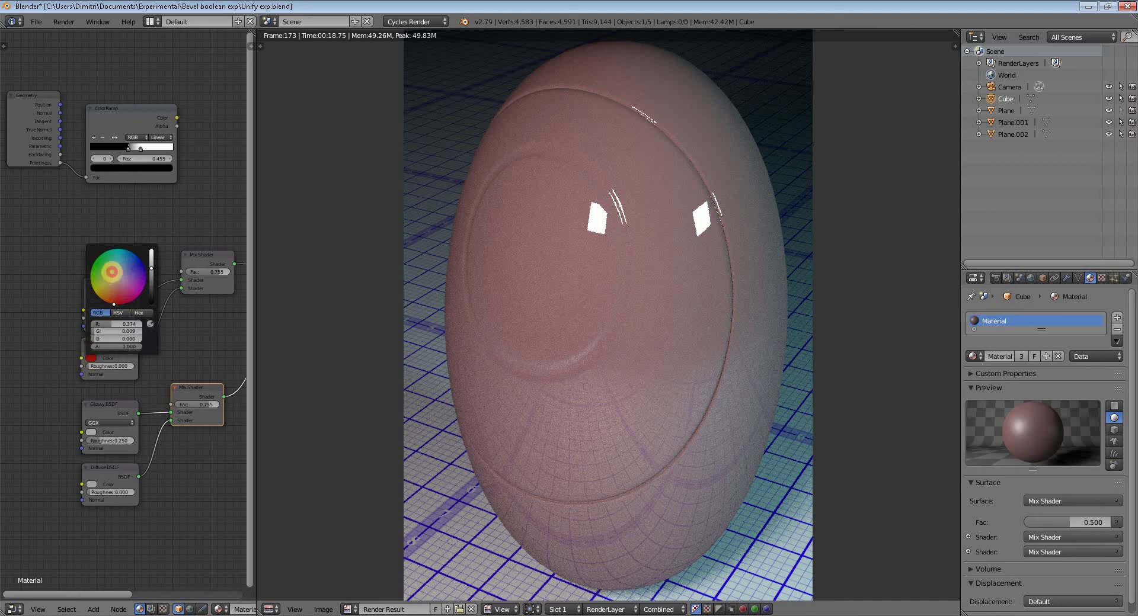
left_click(113, 272)
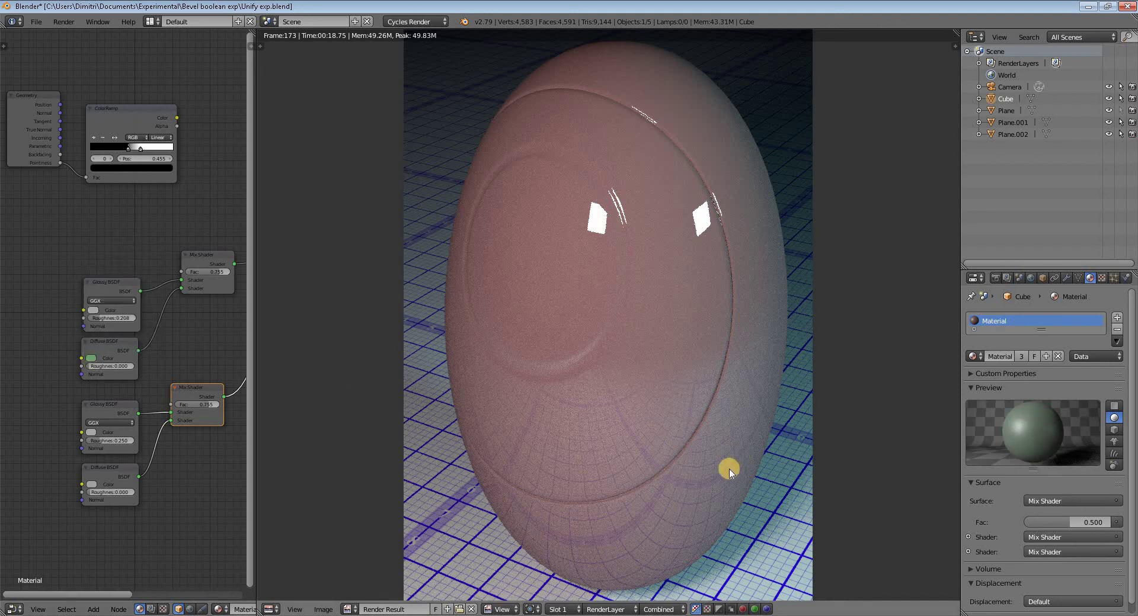
key("F12")
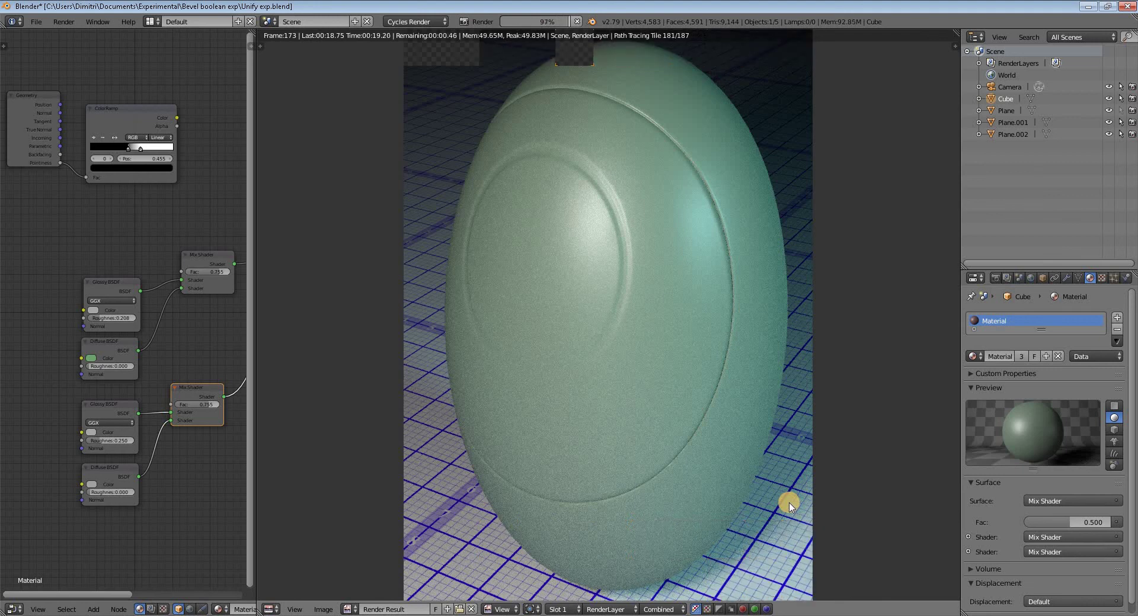
scroll(789, 504, "down", 1)
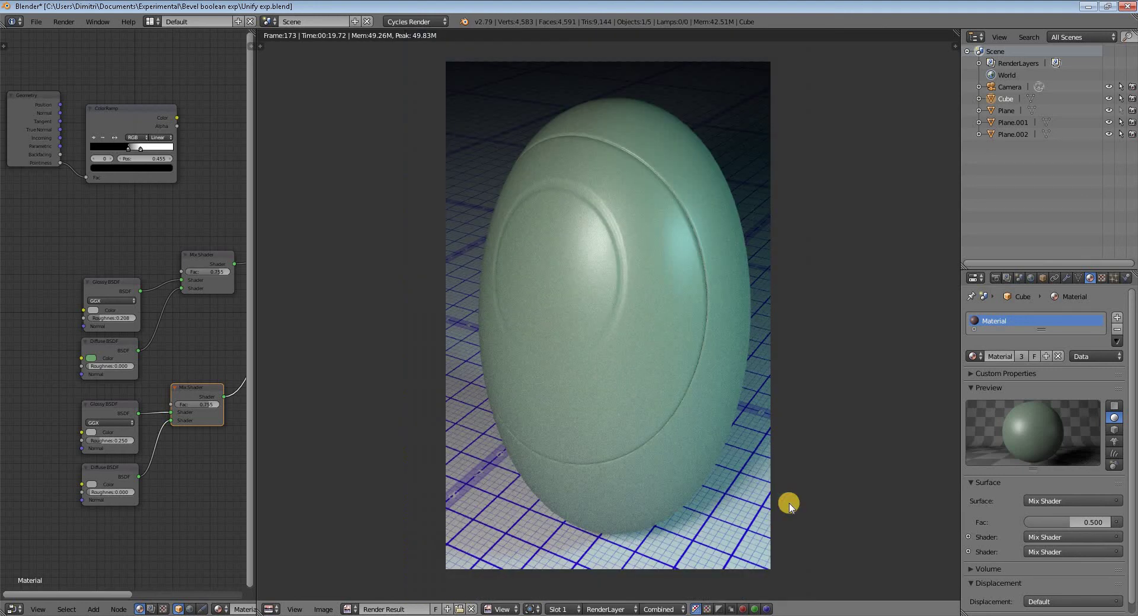